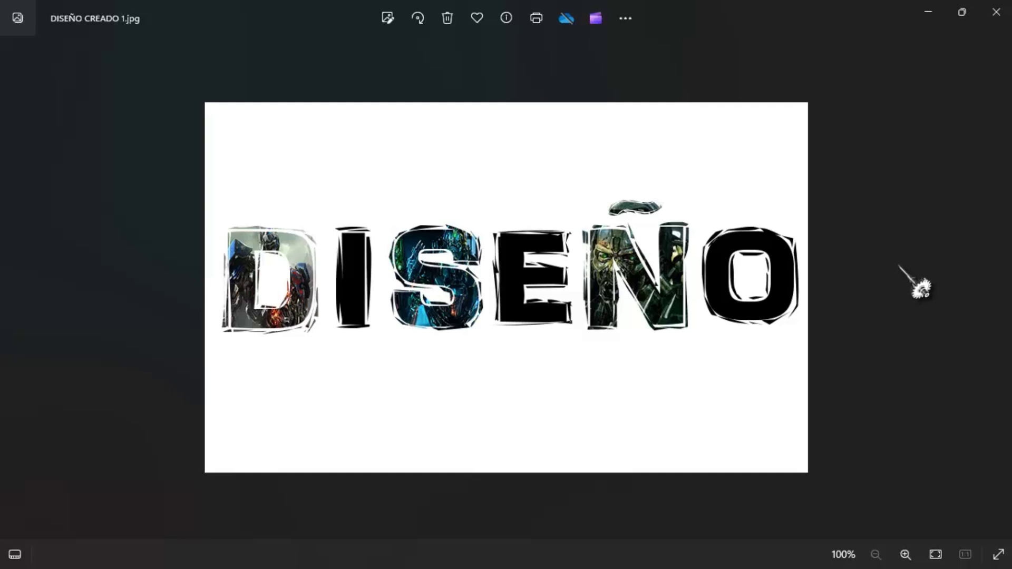
Compare the transparent and white-background D examples, ending on the NATURALEZA banner Diseño 2.jpg
{"action": "key", "text": "Right"}
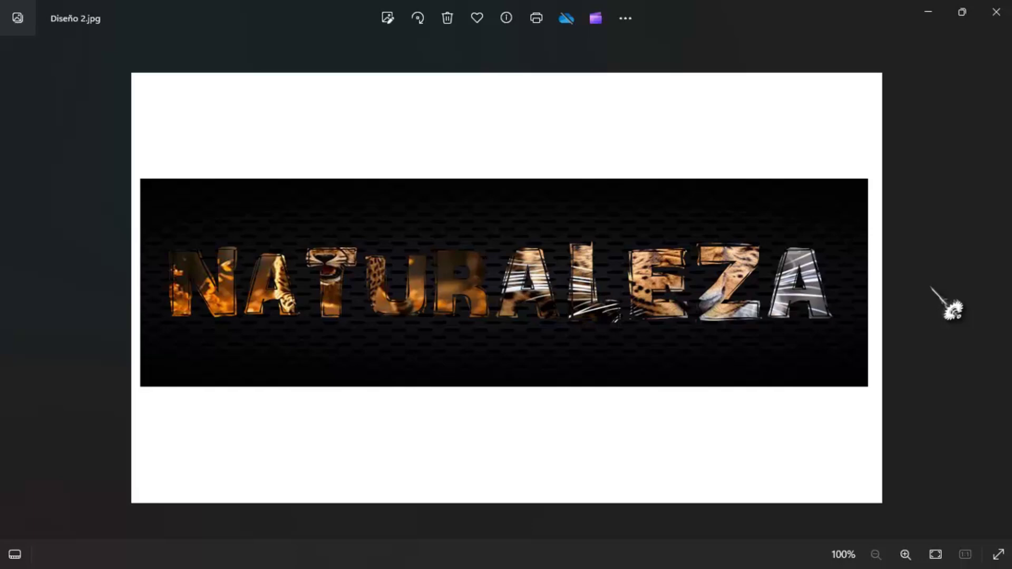
{"action": "key", "text": "Left"}
{"action": "key", "text": "Left"}
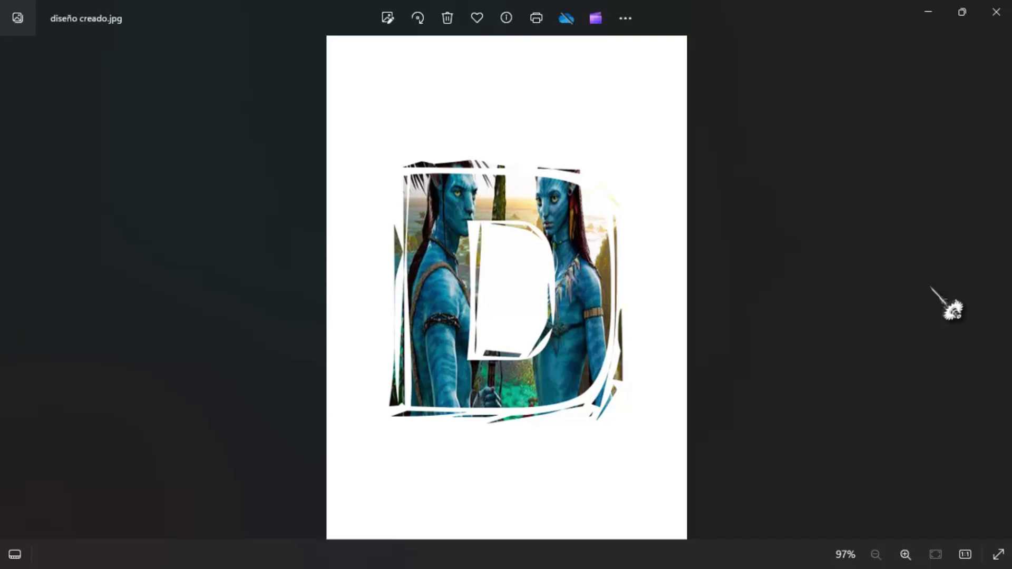
{"action": "key", "text": "Left"}
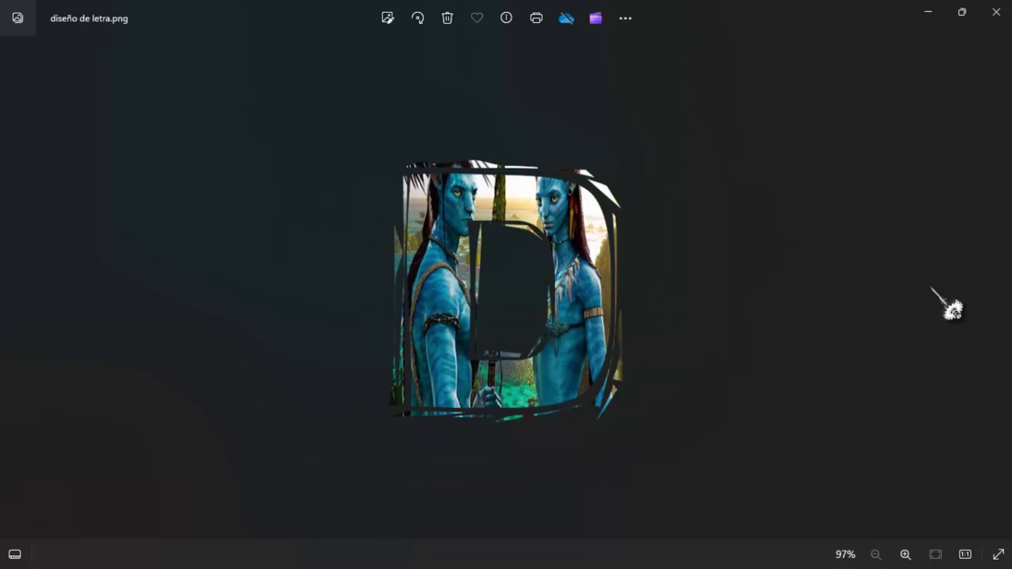
{"action": "key", "text": "Right"}
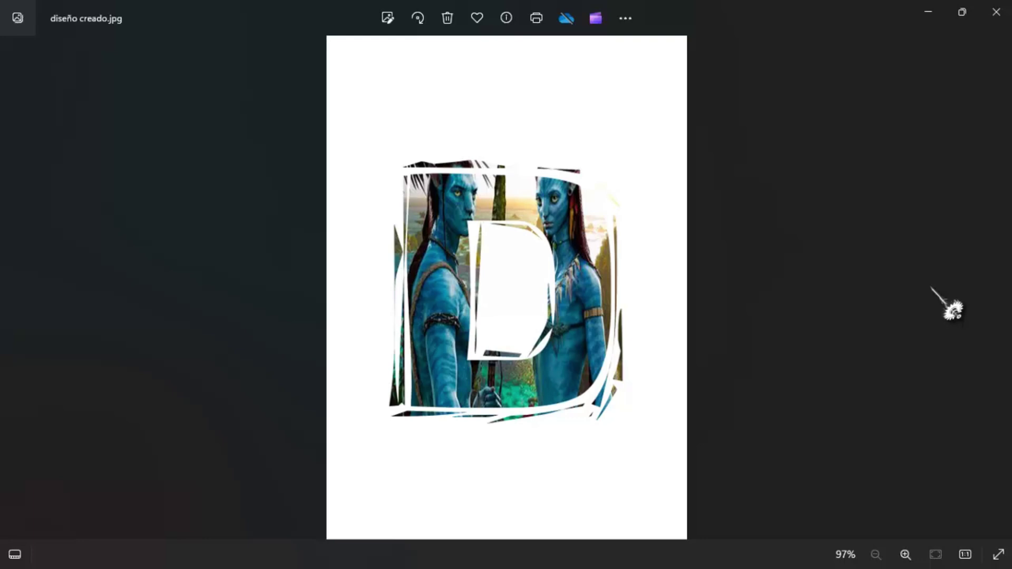
{"action": "key", "text": "Left"}
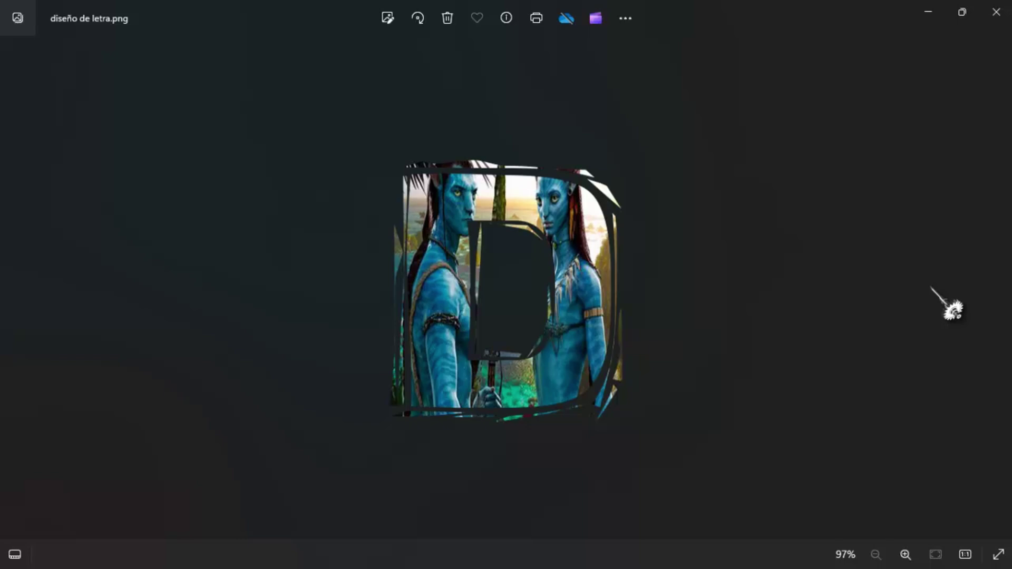
{"action": "key", "text": "Right"}
{"action": "key", "text": "Right"}
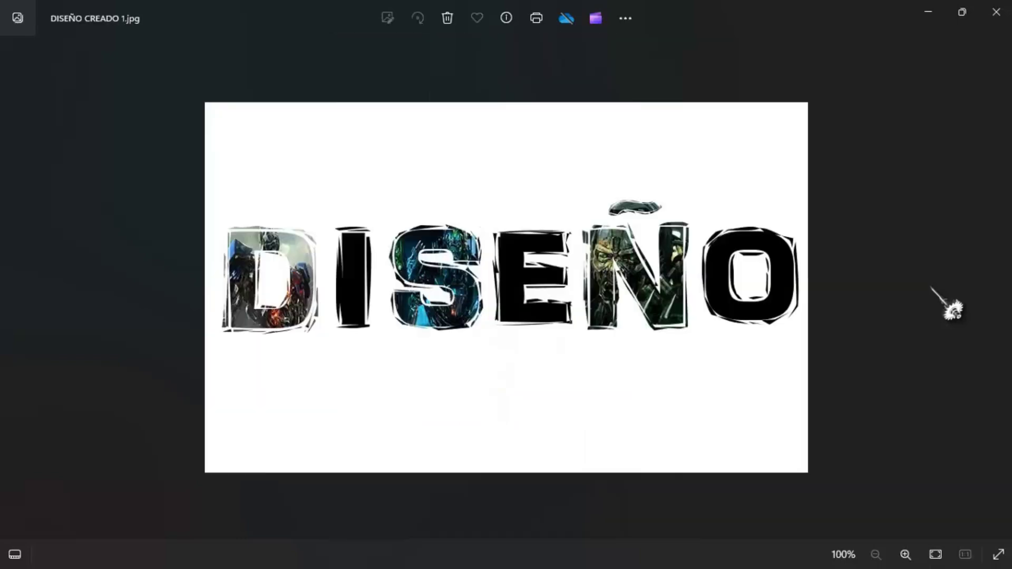
{"action": "key", "text": "Right"}
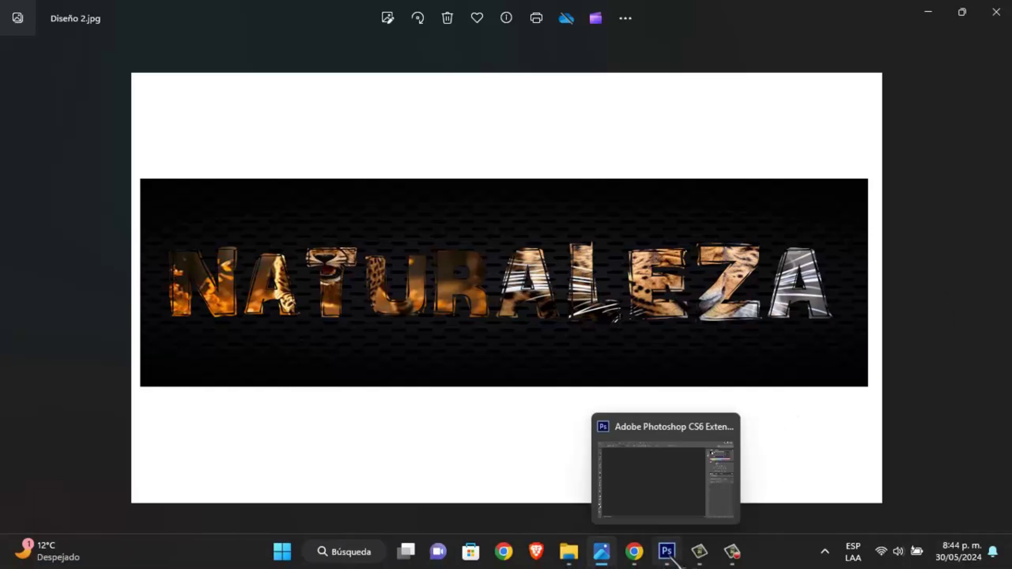
Create a new 700 × 500 px Photoshop document with a transparent background
{"action": "left_click", "coordinate": [667, 552]}
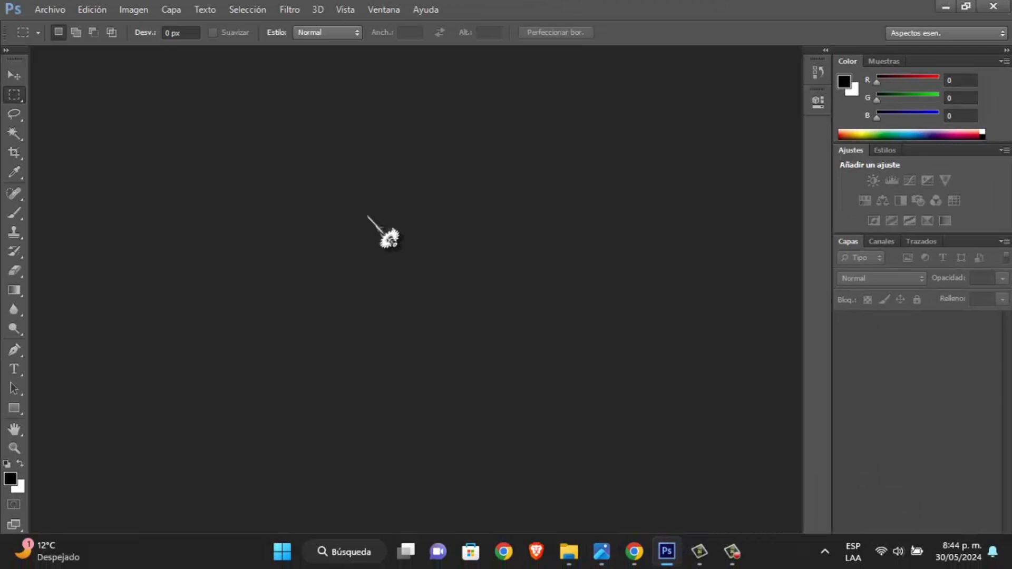
{"action": "left_click", "coordinate": [64, 12]}
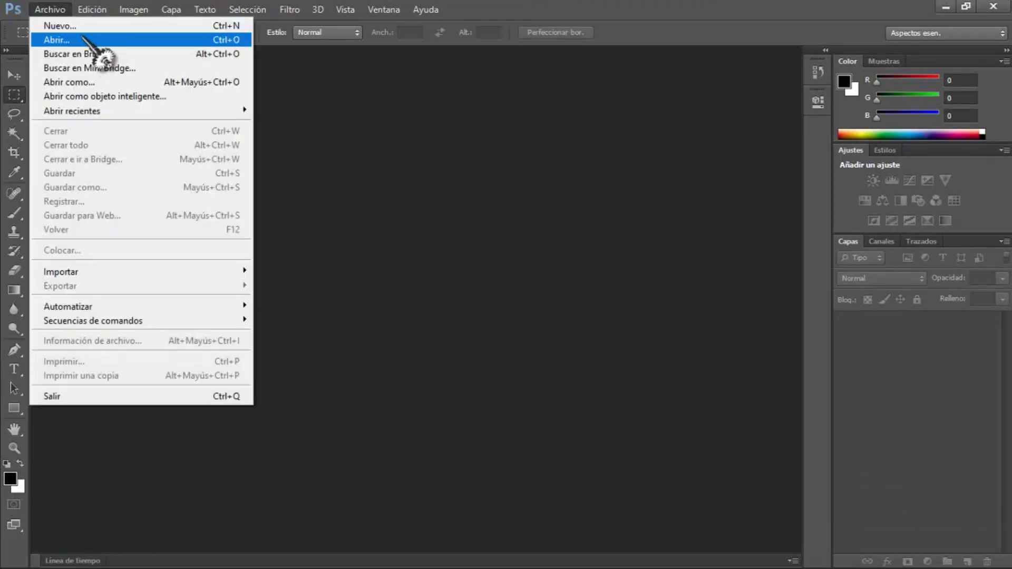
{"action": "left_click", "coordinate": [73, 26]}
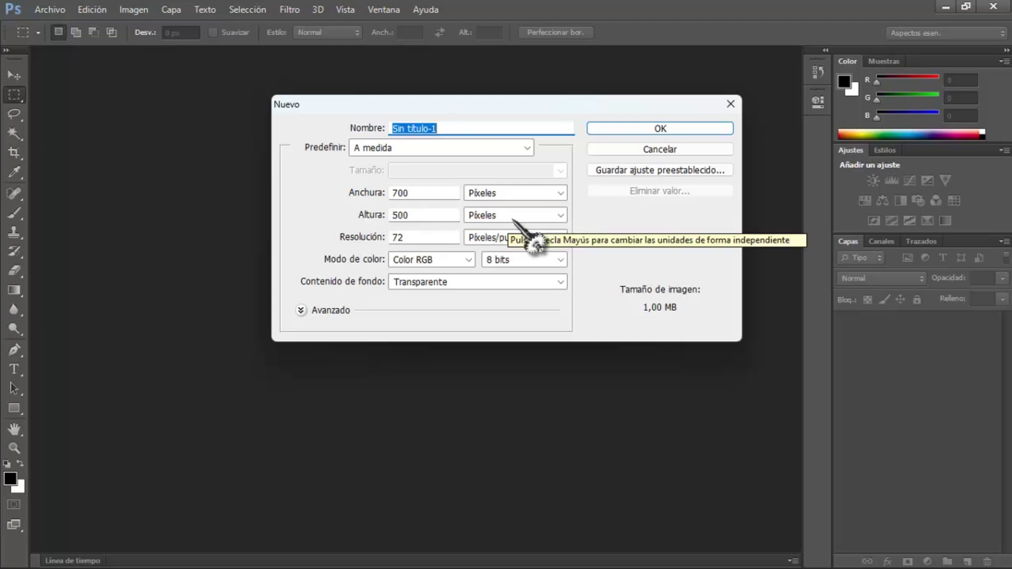
{"action": "left_click", "coordinate": [650, 131]}
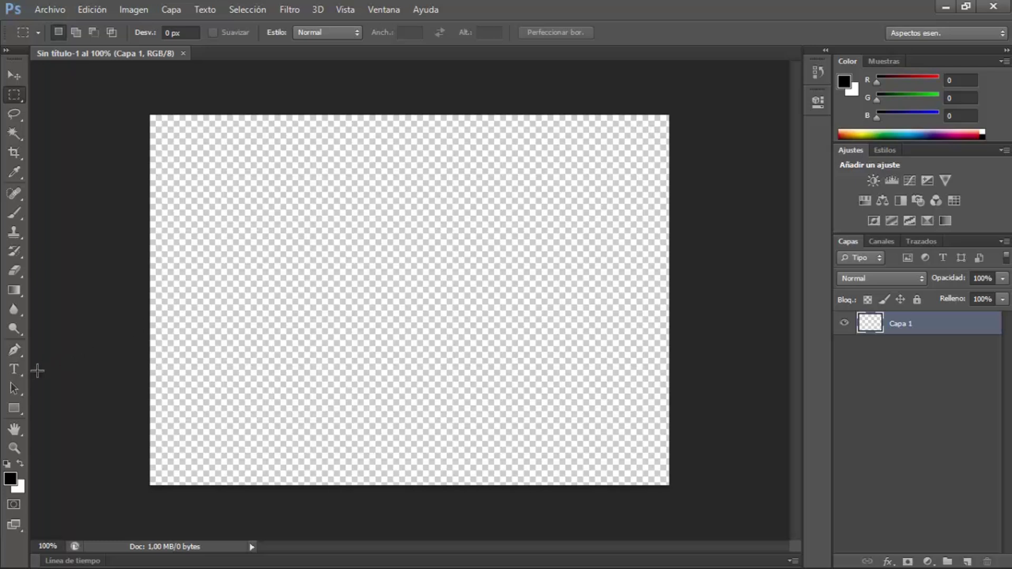
Start a text insertion point on the canvas and set the font size to 300 pt
{"action": "left_click", "coordinate": [15, 369]}
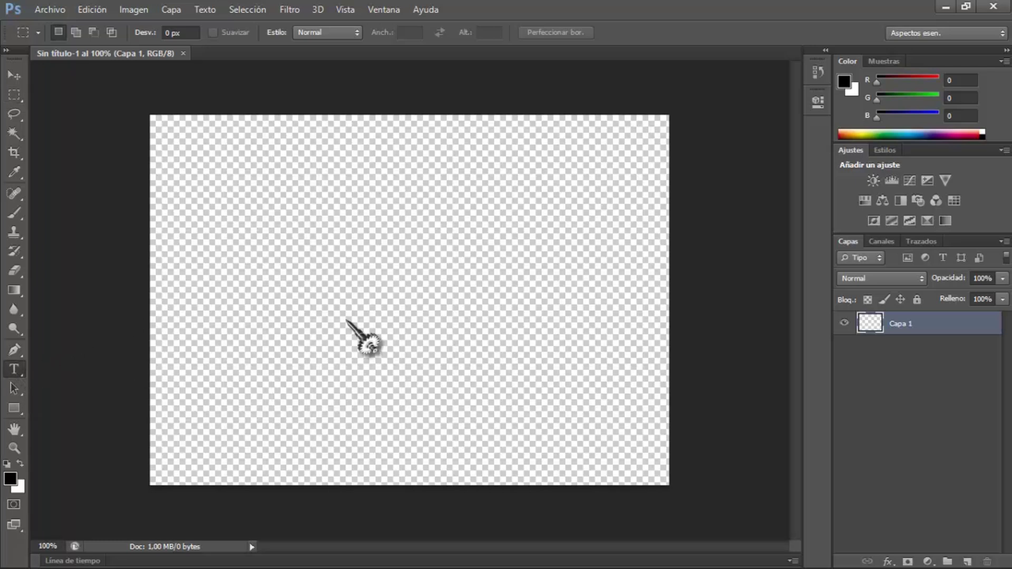
{"action": "left_click", "coordinate": [386, 317]}
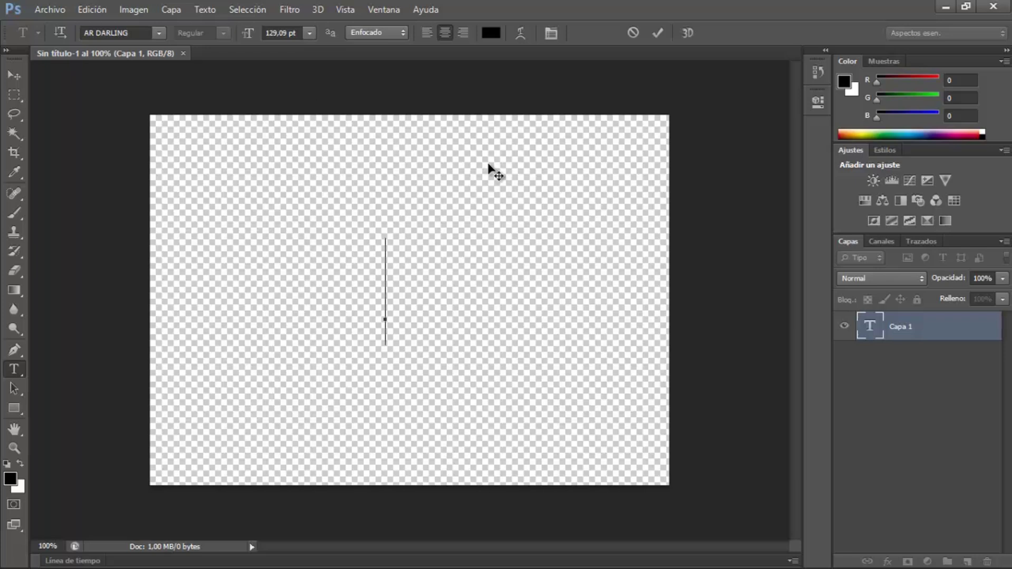
{"action": "type", "text": "D"}
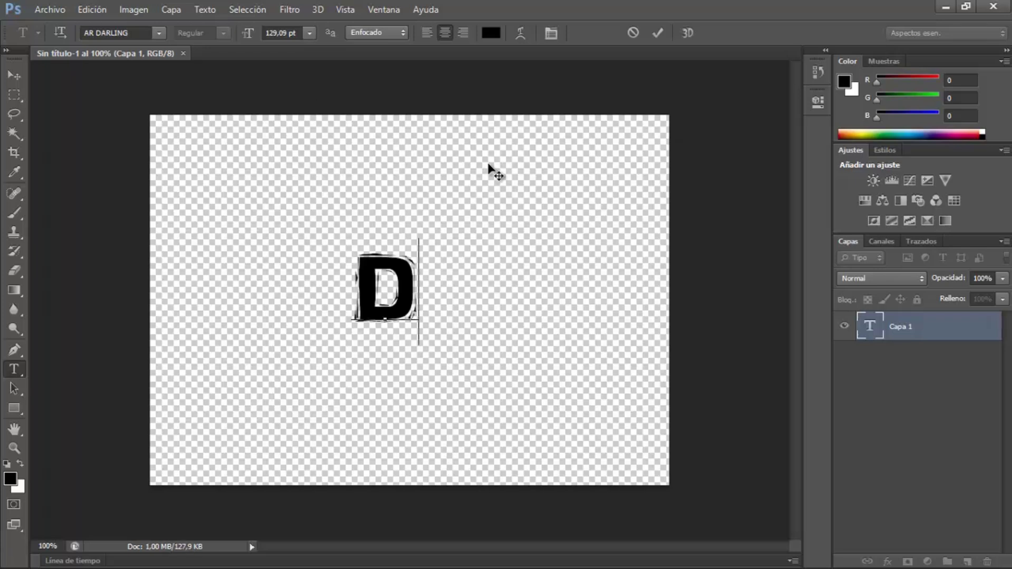
{"action": "key", "text": "BackSpace"}
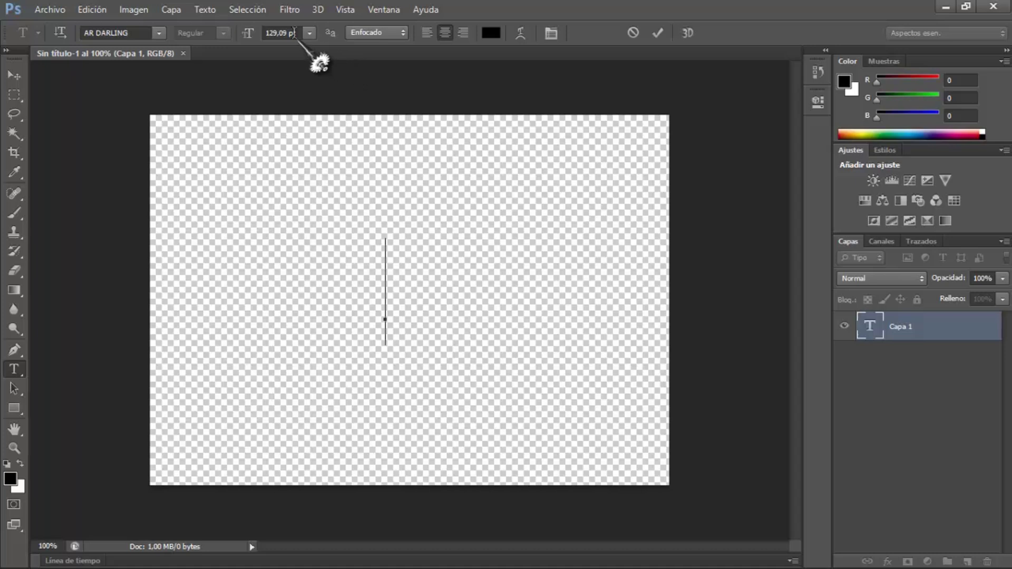
{"action": "left_click", "coordinate": [292, 31]}
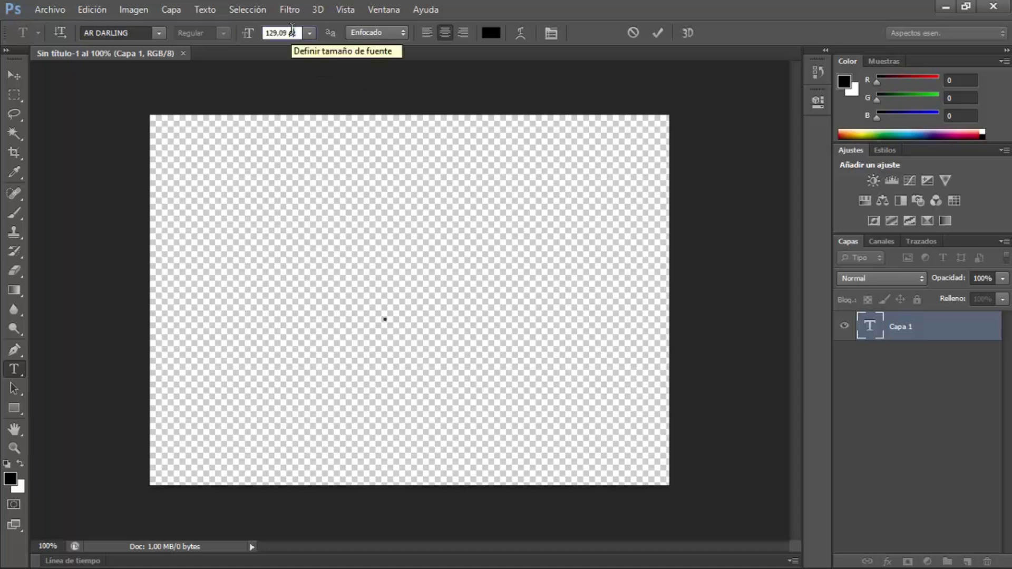
{"action": "double_click", "coordinate": [292, 29]}
{"action": "type", "text": "350"}
{"action": "right_click", "coordinate": [283, 33]}
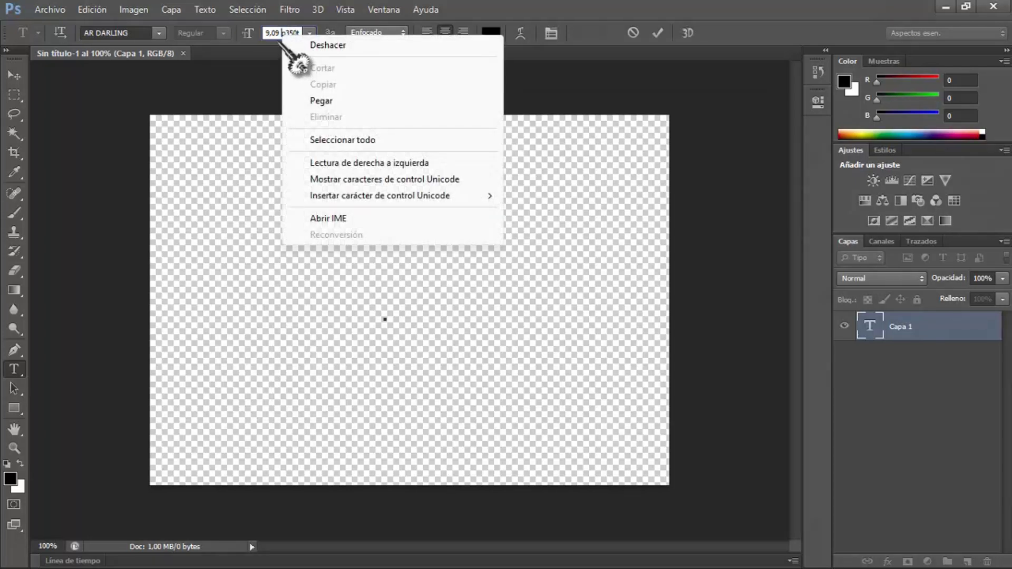
{"action": "key", "text": "Escape"}
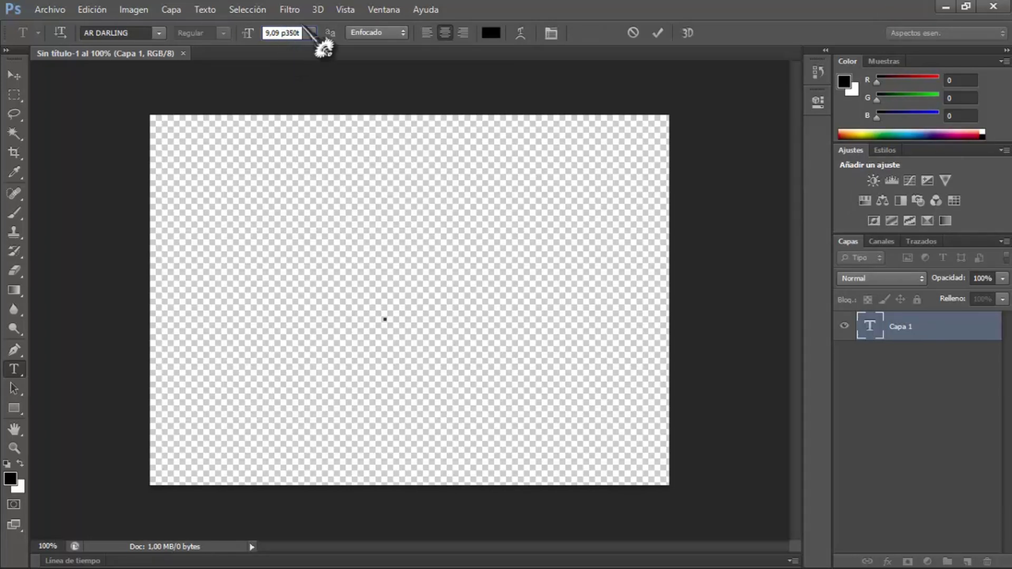
{"action": "key", "text": "BackSpace"}
{"action": "key", "text": "BackSpace"}
{"action": "key", "text": "BackSpace"}
{"action": "key", "text": "BackSpace"}
{"action": "key", "text": "BackSpace"}
{"action": "type", "text": "300"}
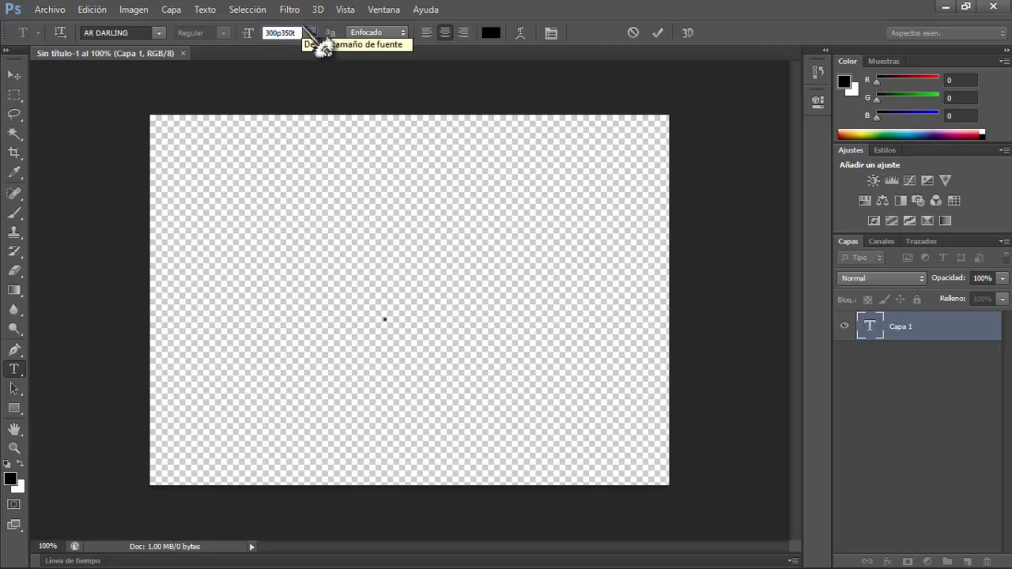
{"action": "key", "text": "Delete"}
{"action": "key", "text": "Delete"}
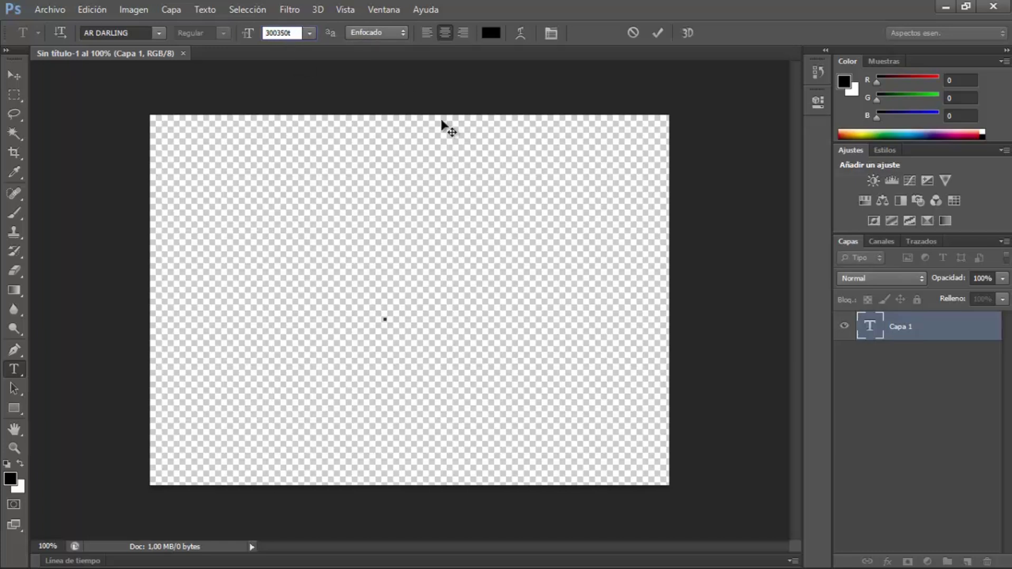
{"action": "key", "text": "Delete"}
{"action": "key", "text": "Delete"}
{"action": "key", "text": "Delete"}
{"action": "key", "text": "Return"}
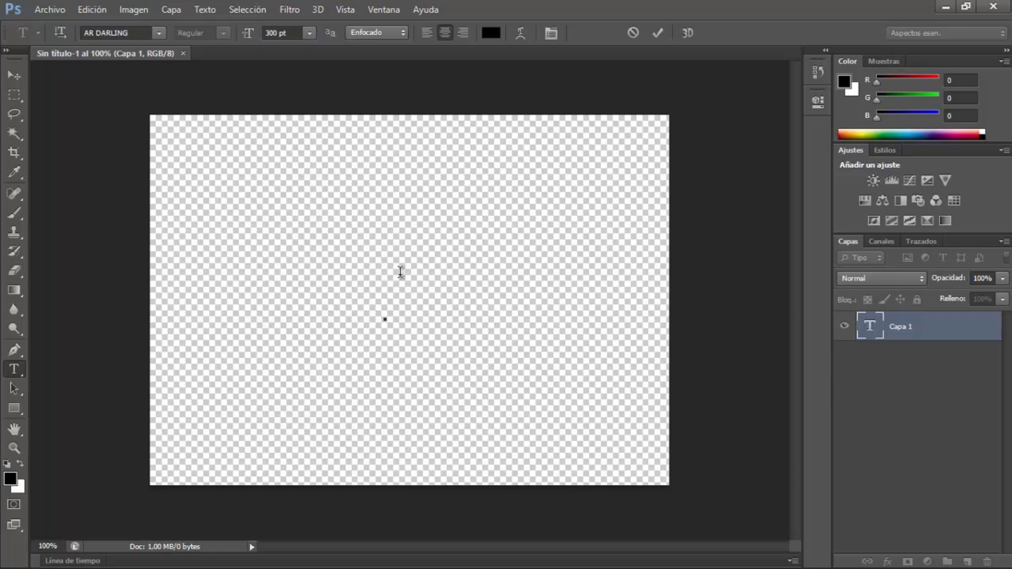
Type and commit the letter M, then move it toward the canvas centre
{"action": "type", "text": "M"}
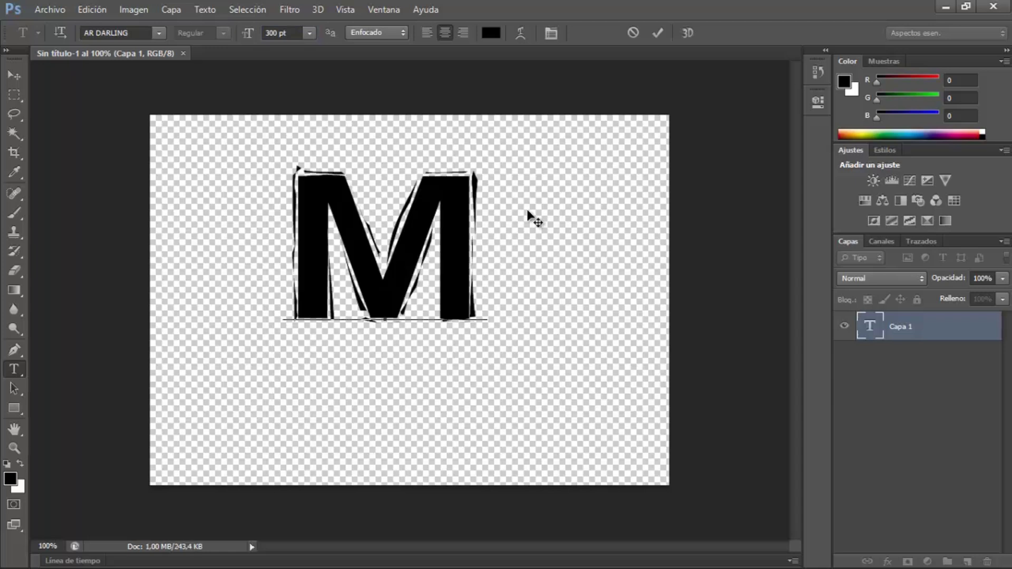
{"action": "left_click", "coordinate": [659, 35]}
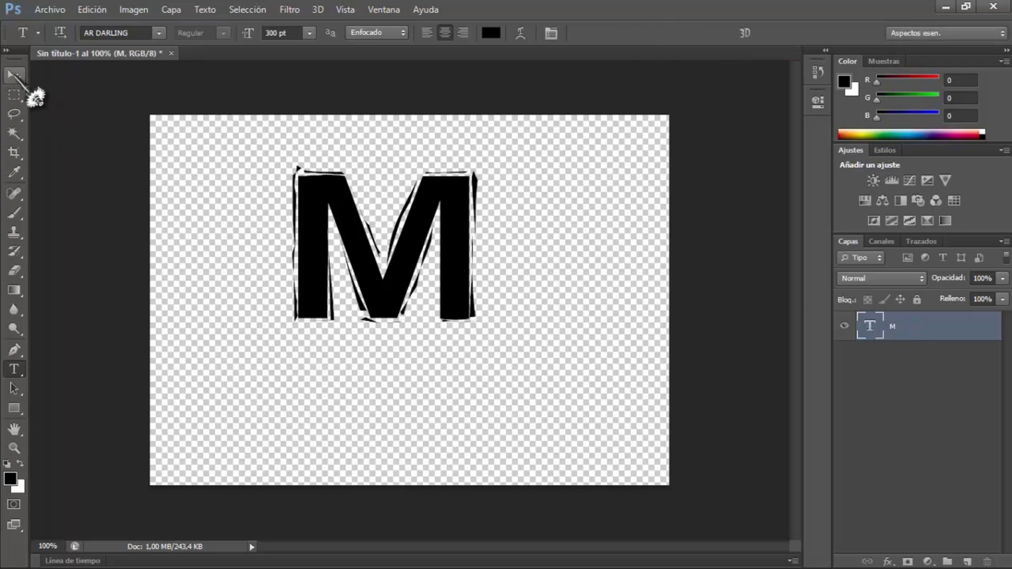
{"action": "left_click", "coordinate": [14, 77]}
{"action": "mouse_move", "coordinate": [383, 256]}
{"action": "left_mouse_down"}
{"action": "mouse_move", "coordinate": [413, 319]}
{"action": "mouse_move", "coordinate": [395, 296]}
{"action": "left_mouse_up"}
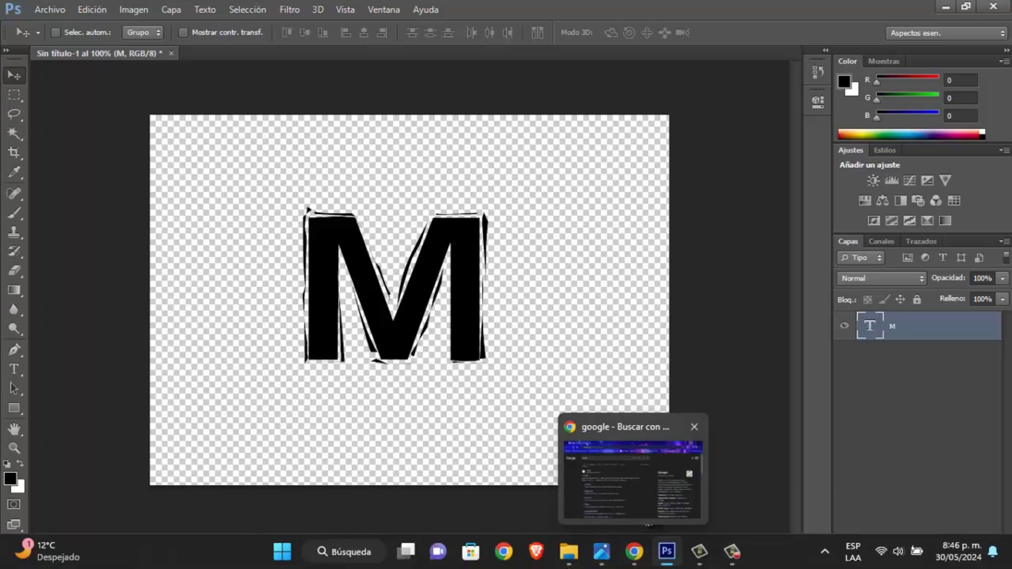
Search Google in Chrome for 'fondos de pantalla'
{"action": "left_click", "coordinate": [638, 554]}
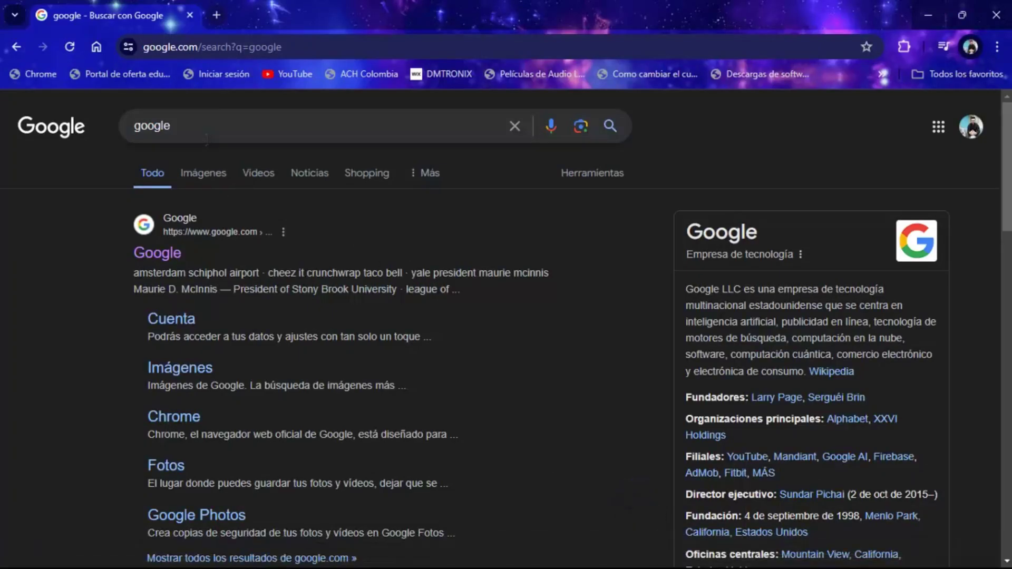
{"action": "double_click", "coordinate": [204, 129]}
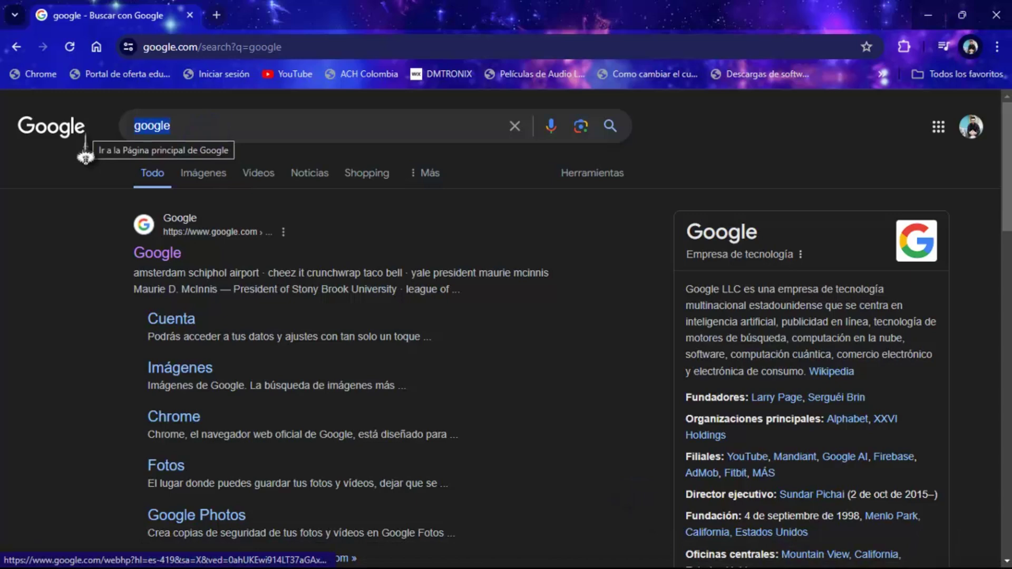
{"action": "type", "text": "FONDE"}
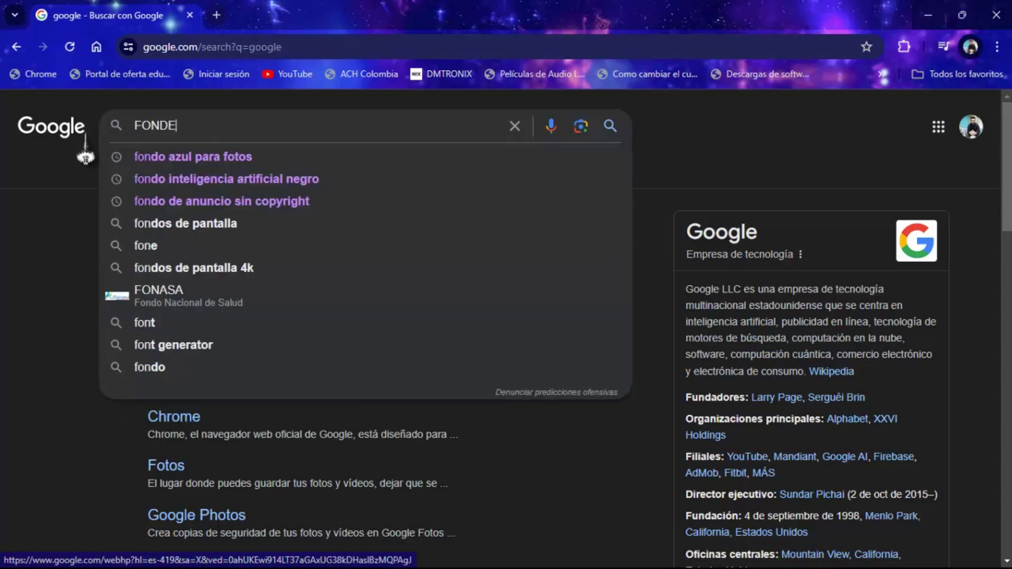
{"action": "key", "text": "BackSpace"}
{"action": "type", "text": "OS"}
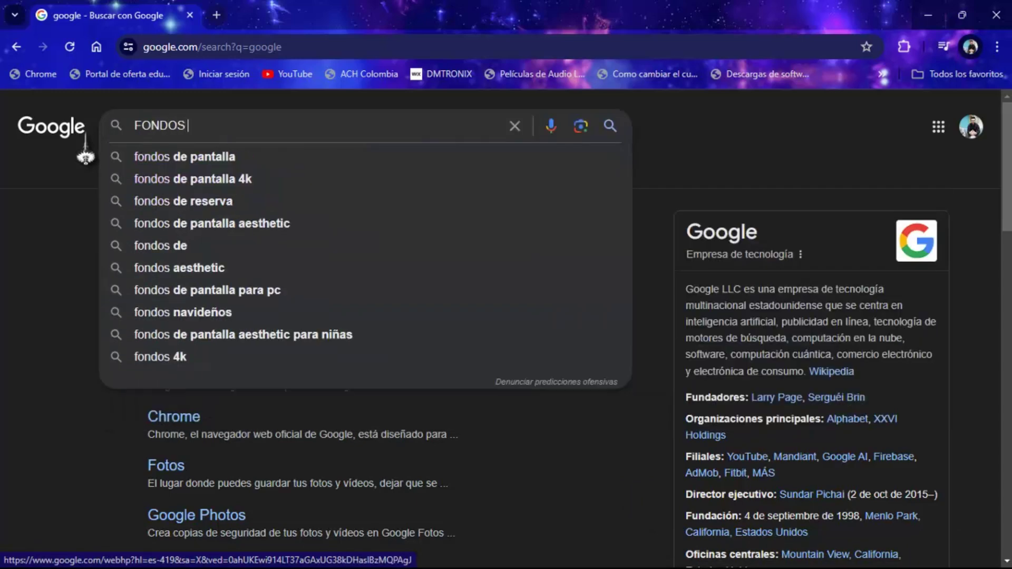
{"action": "key", "text": "Down"}
{"action": "key", "text": "Return"}
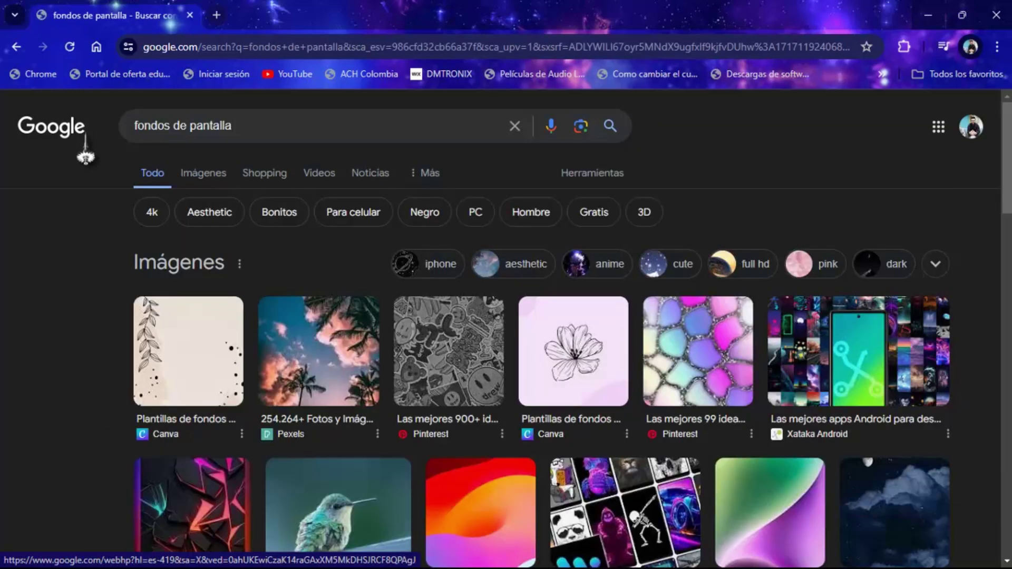
Show the image results and append '.JPG' to the 'fondos de pantalla' query
{"action": "left_click", "coordinate": [220, 508]}
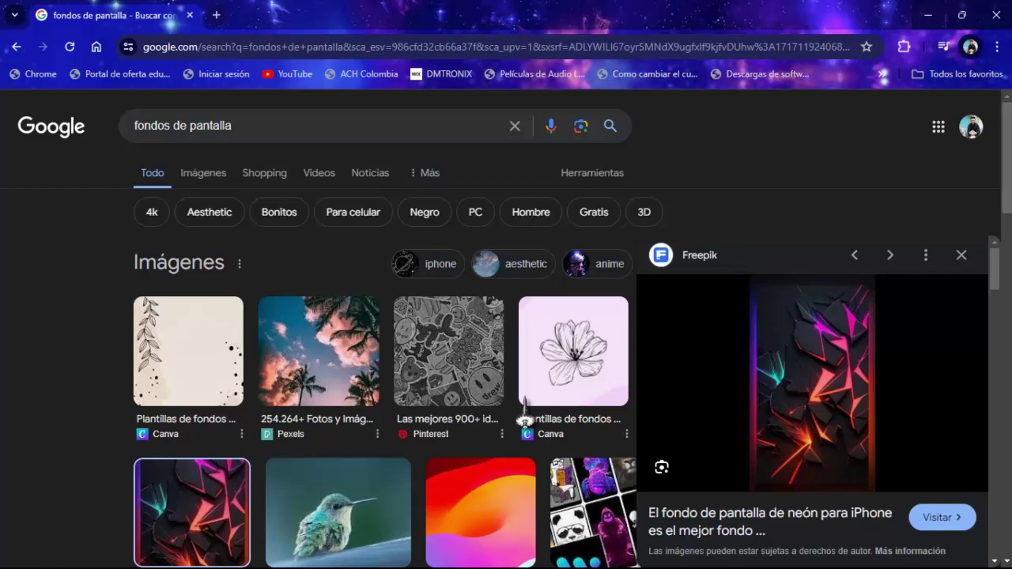
{"action": "left_click", "coordinate": [961, 255]}
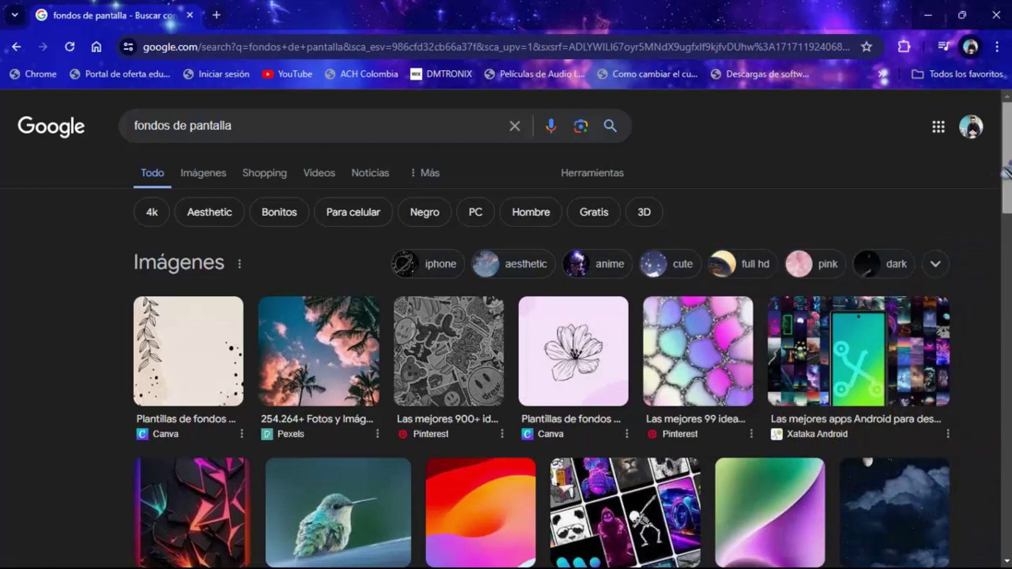
{"action": "scroll", "coordinate": [998, 200], "scroll_direction": "down", "scroll_amount": 4}
{"action": "scroll", "coordinate": [1006, 221], "scroll_direction": "up", "scroll_amount": 4}
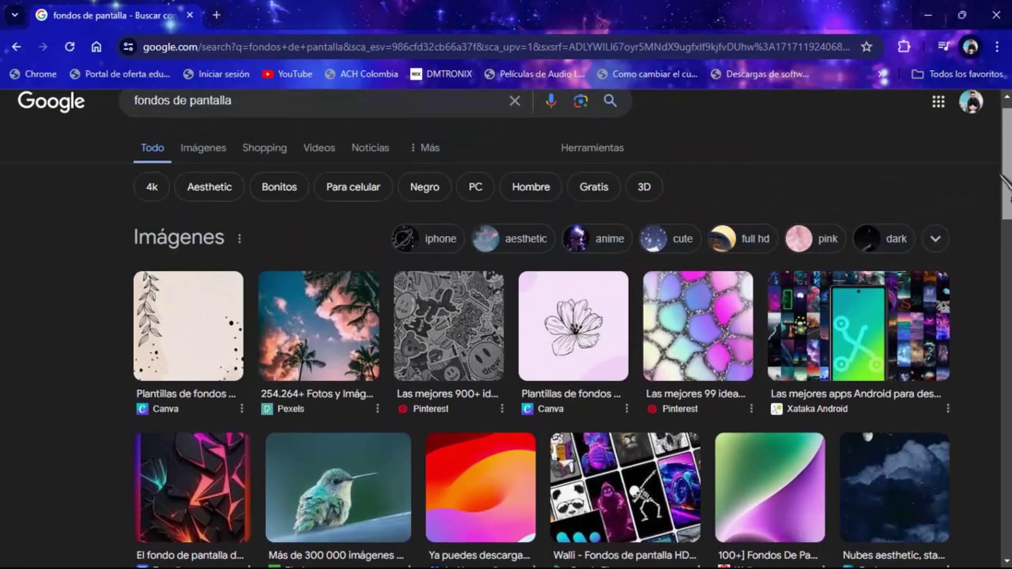
{"action": "left_click", "coordinate": [216, 154]}
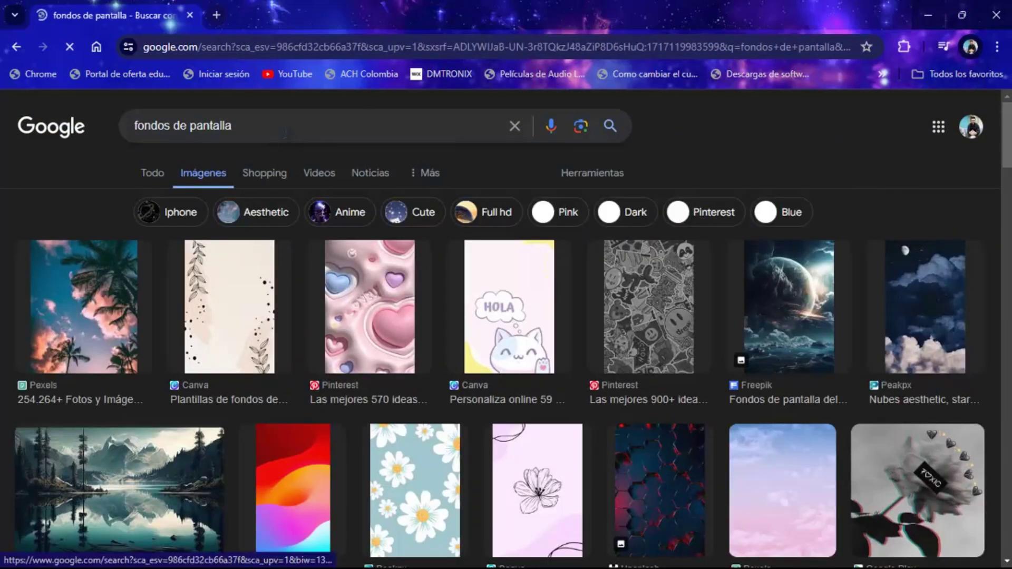
{"action": "left_click", "coordinate": [270, 126]}
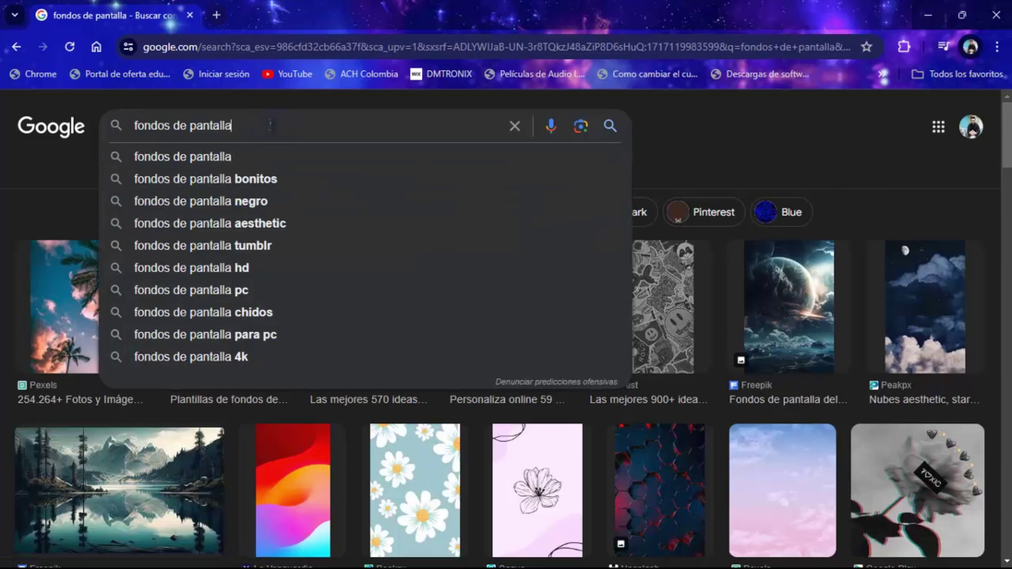
{"action": "type", "text": ".JP"}
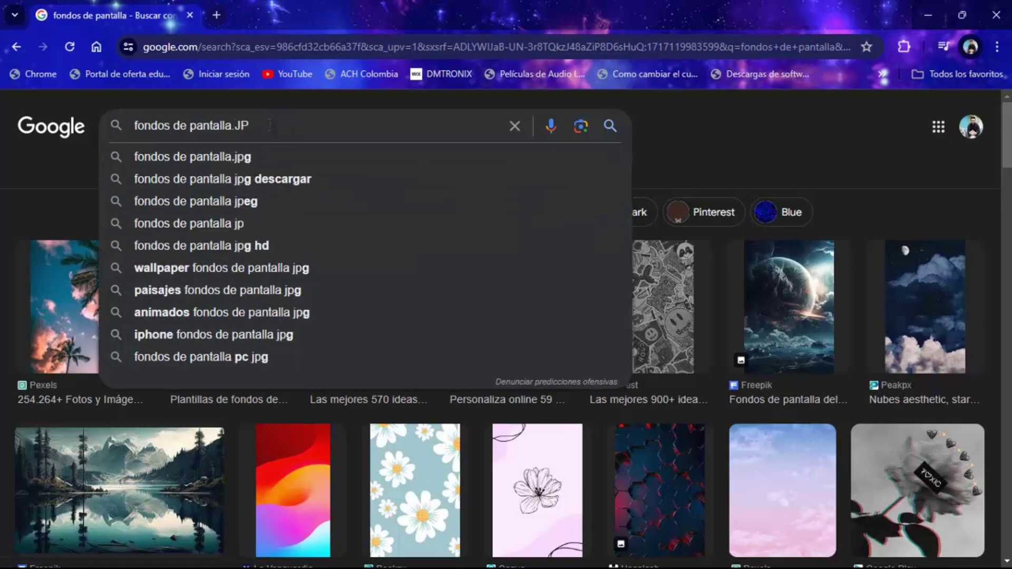
{"action": "type", "text": "G"}
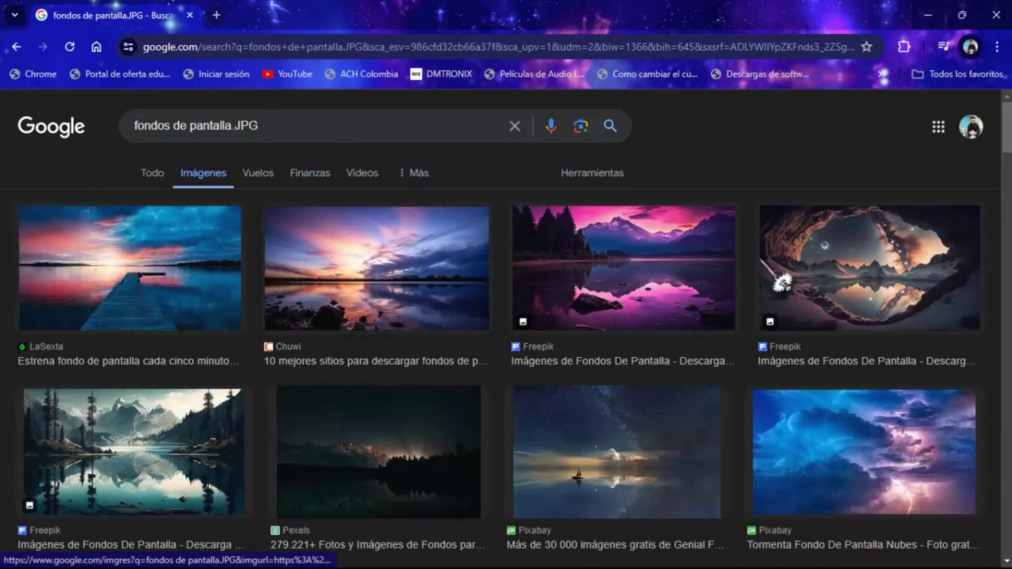
Start saving the Freepik cave and LaSexta pier images, cancelling both
{"action": "left_click", "coordinate": [867, 272]}
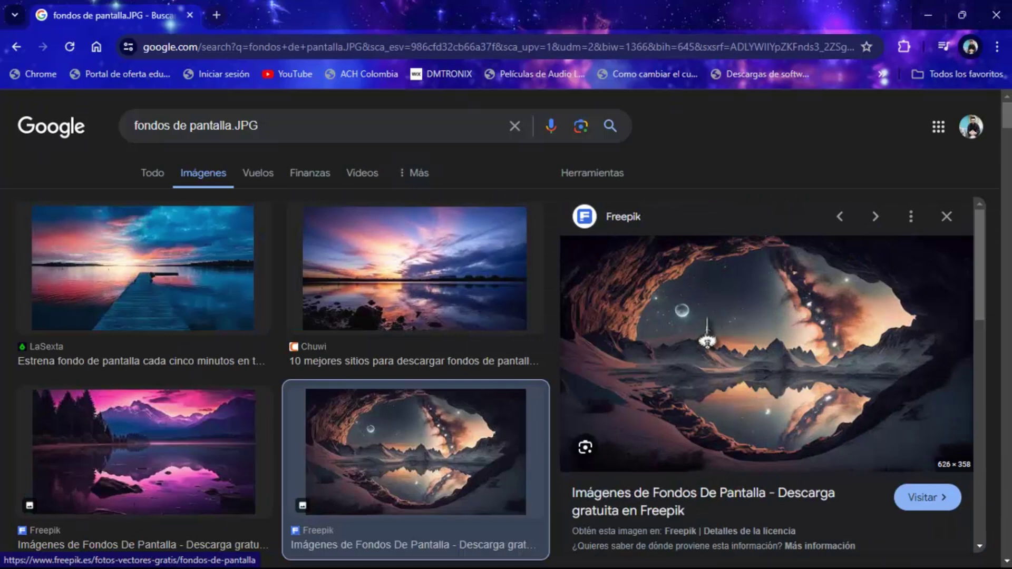
{"action": "right_click", "coordinate": [707, 339]}
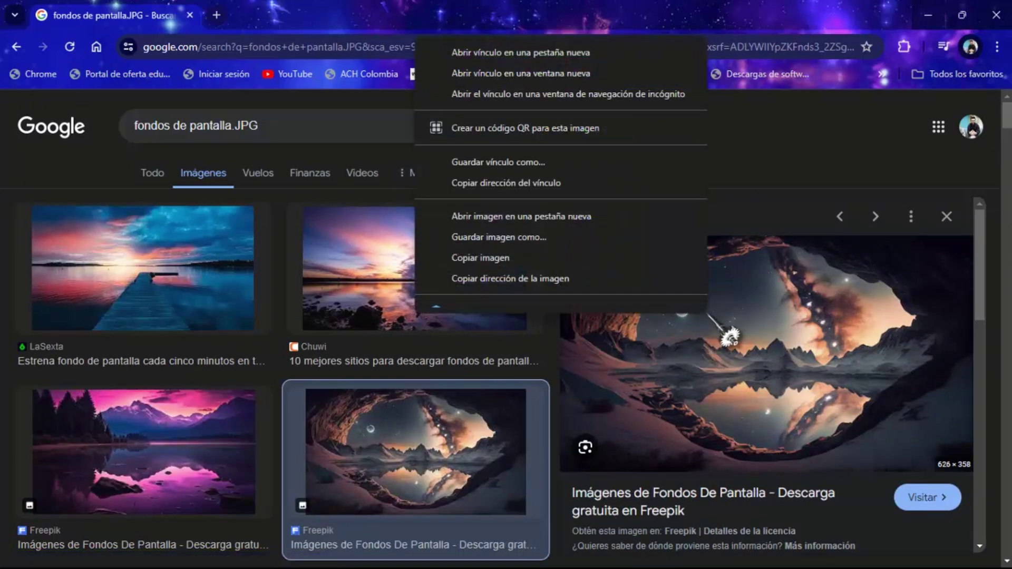
{"action": "left_click", "coordinate": [638, 243]}
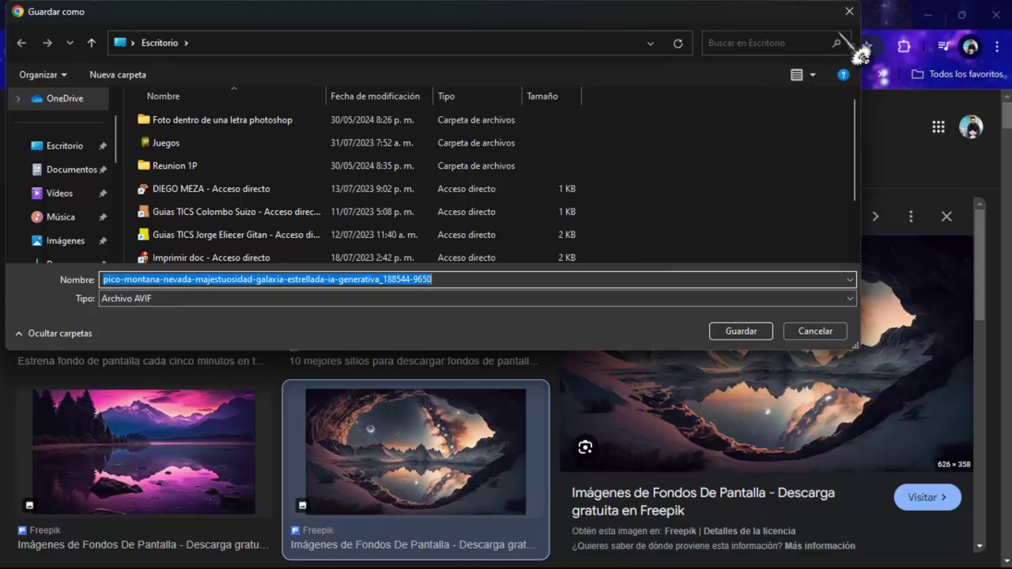
{"action": "left_click", "coordinate": [849, 12]}
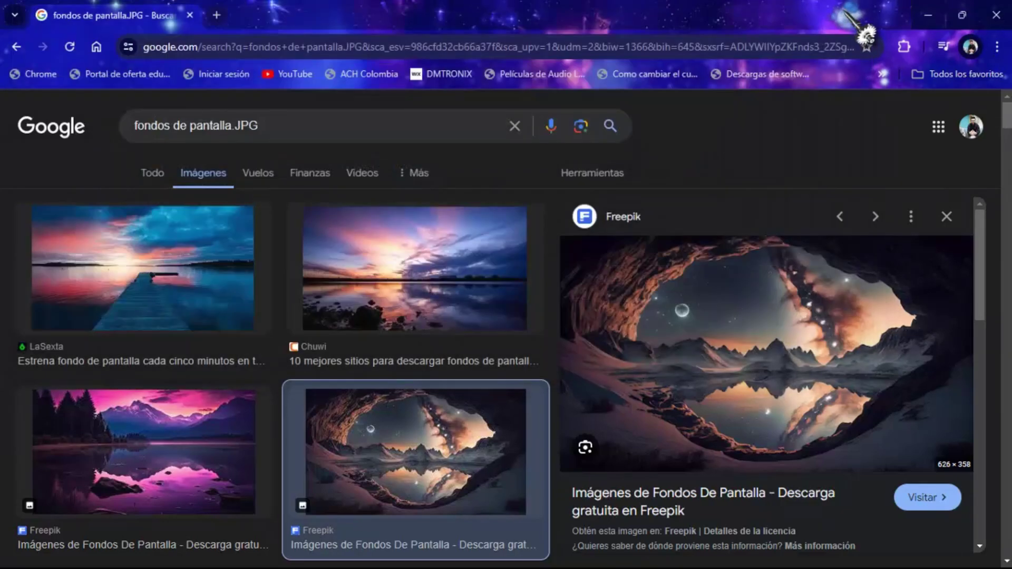
{"action": "left_click", "coordinate": [192, 272]}
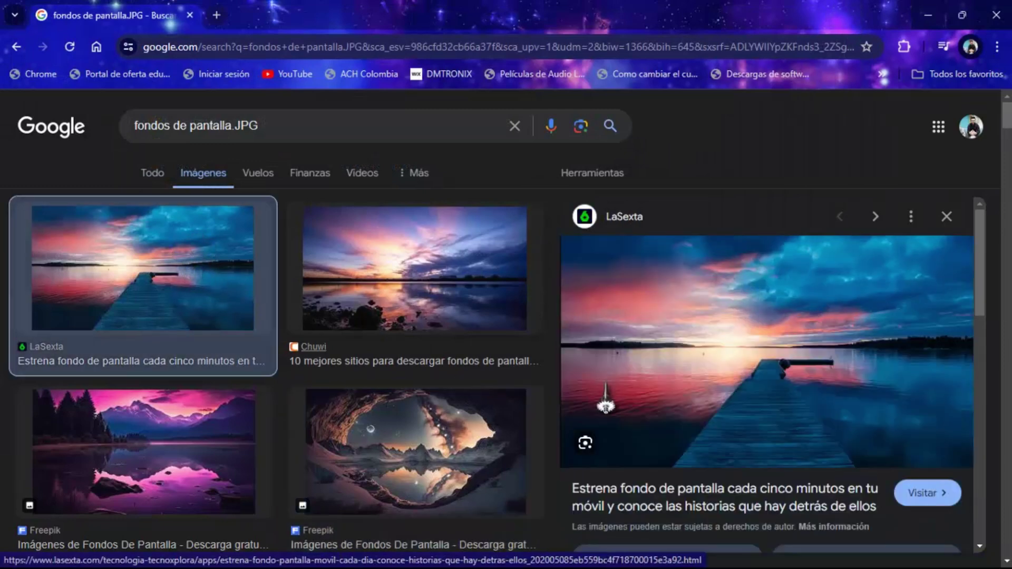
{"action": "mouse_move", "coordinate": [706, 341]}
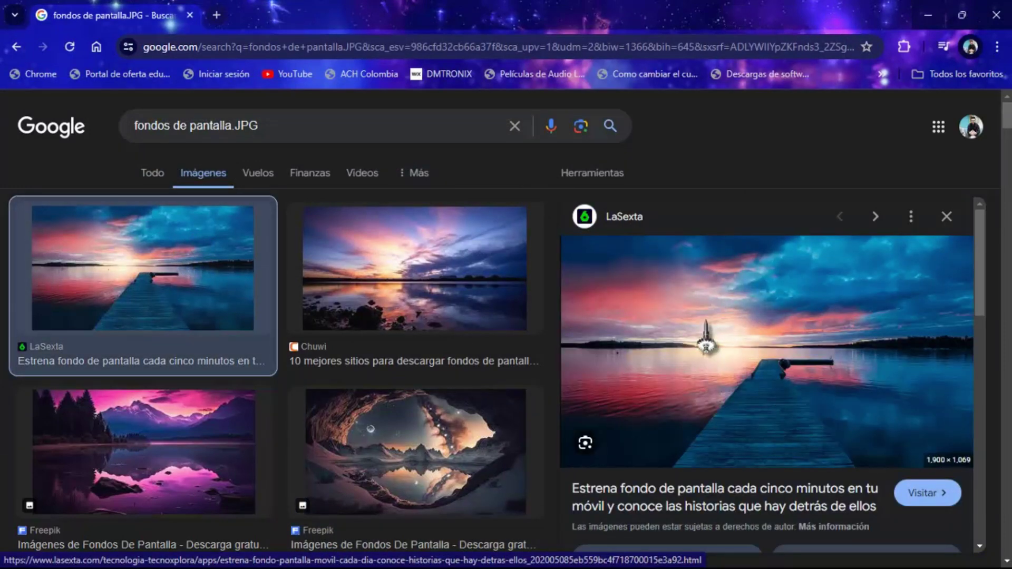
{"action": "right_click", "coordinate": [706, 319]}
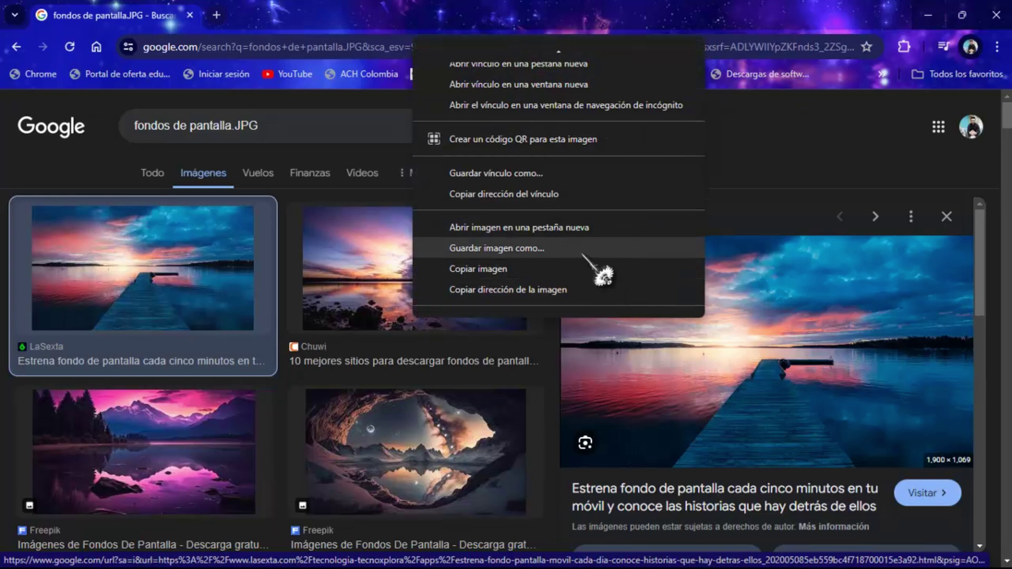
{"action": "left_click", "coordinate": [582, 255]}
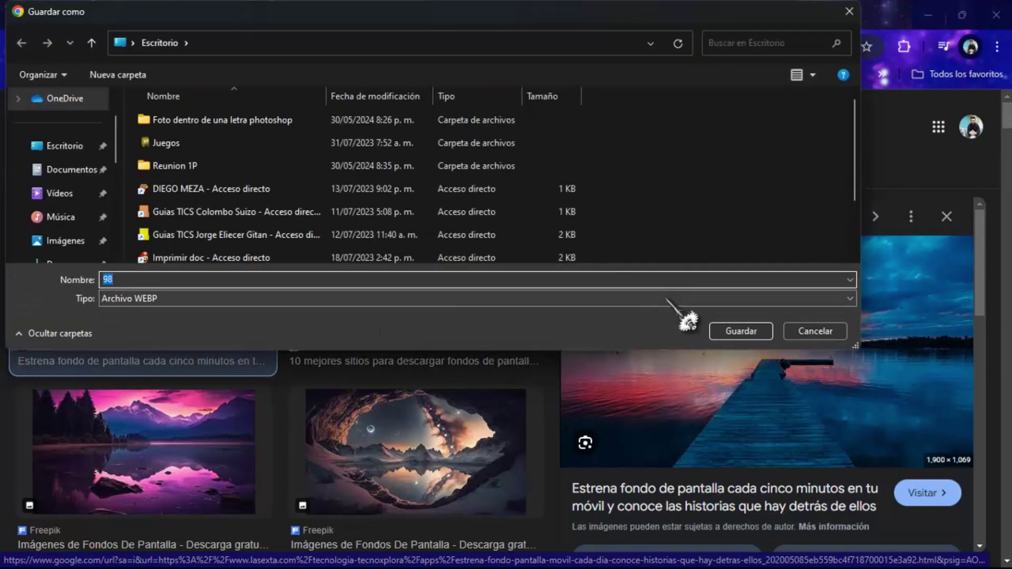
{"action": "left_click", "coordinate": [823, 332]}
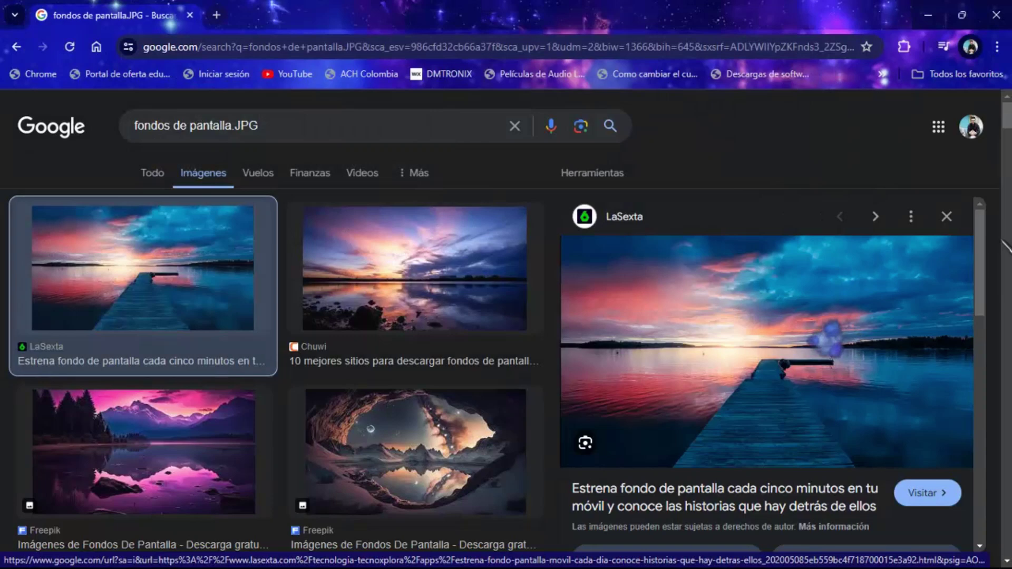
{"action": "left_click", "coordinate": [947, 217]}
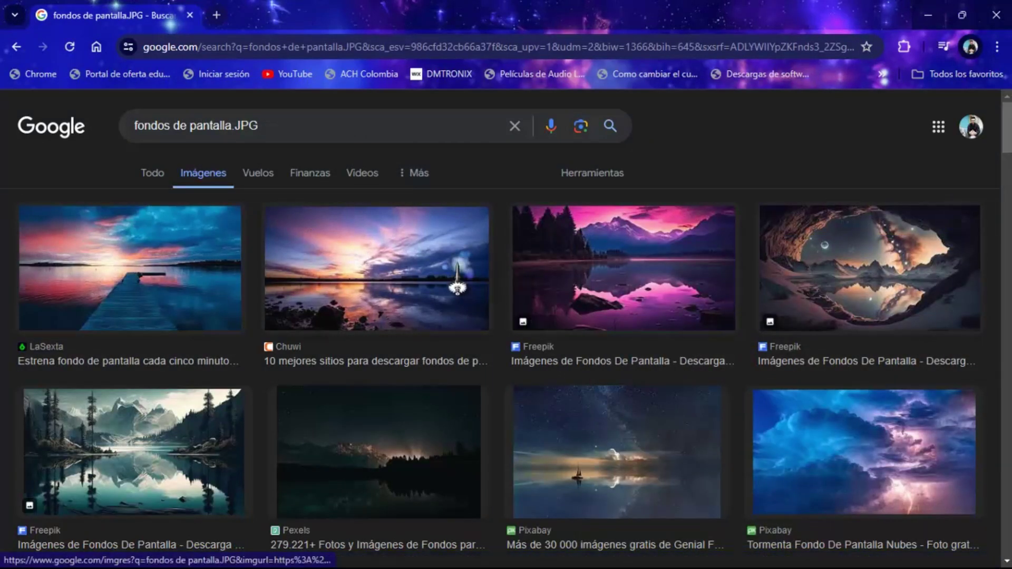
Save the Chuwi sunset-over-water image as FONDO in the Foto dentro de una letra photoshop folder
{"action": "left_click", "coordinate": [454, 274]}
{"action": "right_click", "coordinate": [720, 296]}
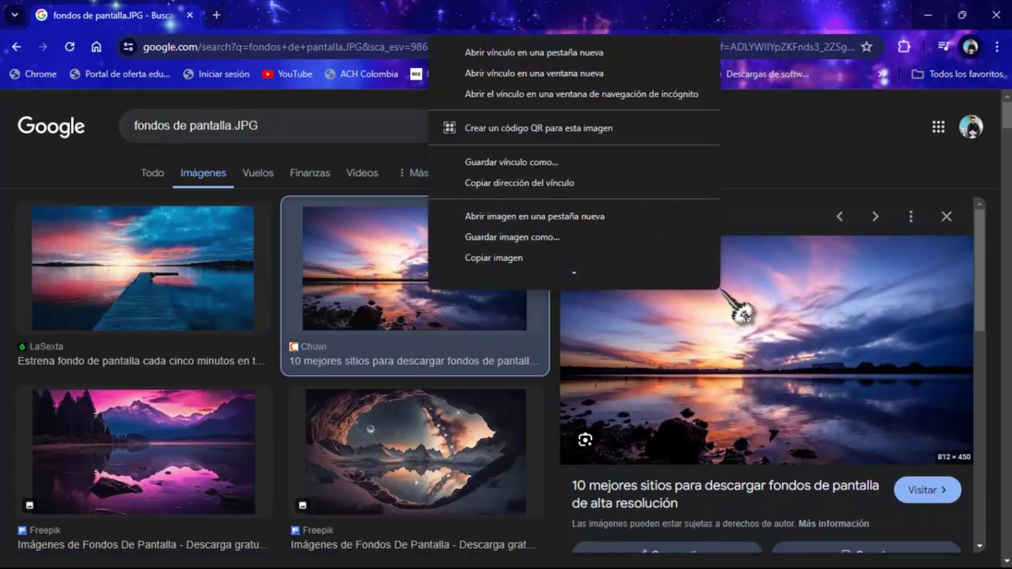
{"action": "left_click", "coordinate": [594, 232]}
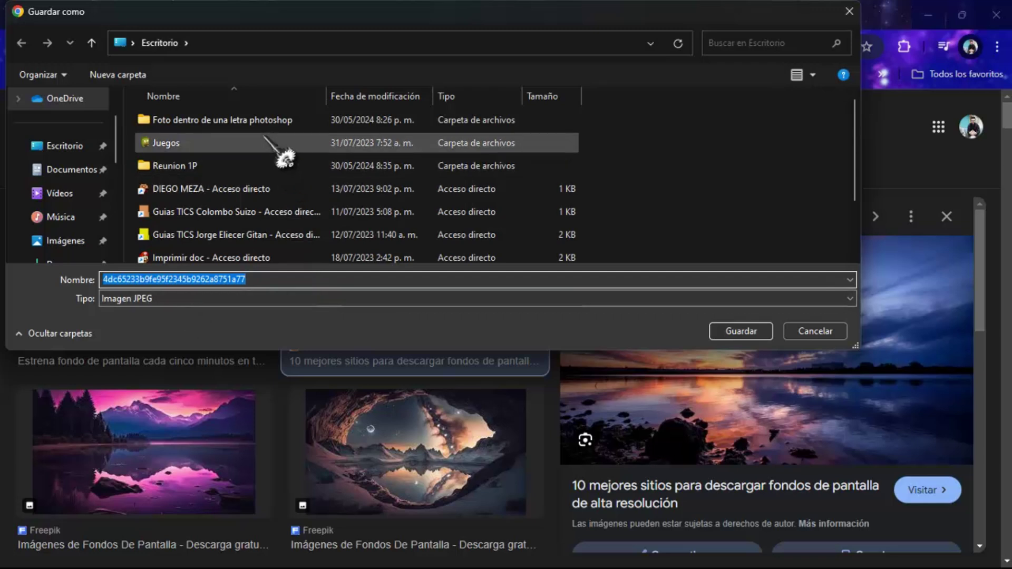
{"action": "double_click", "coordinate": [261, 120]}
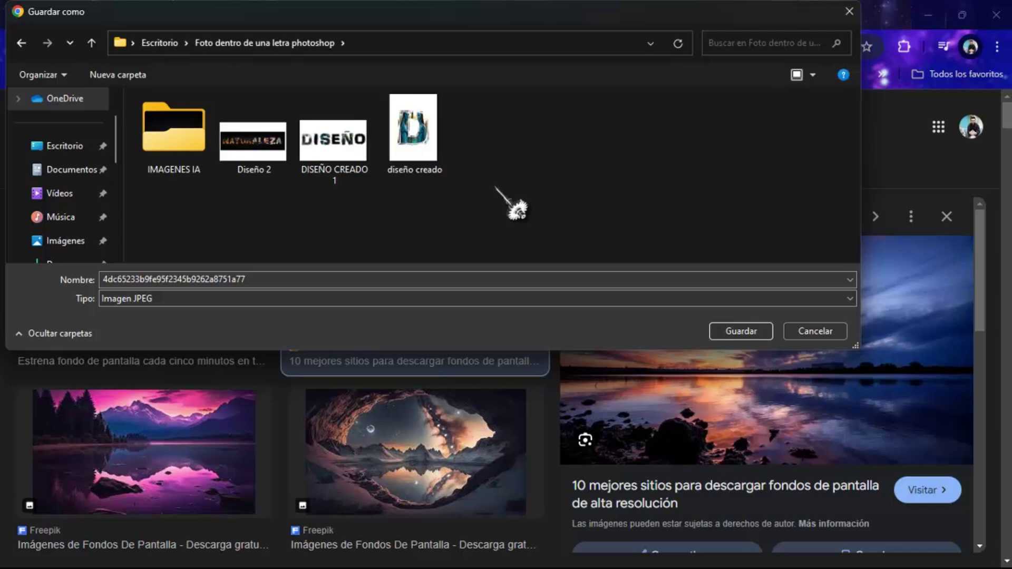
{"action": "double_click", "coordinate": [352, 278]}
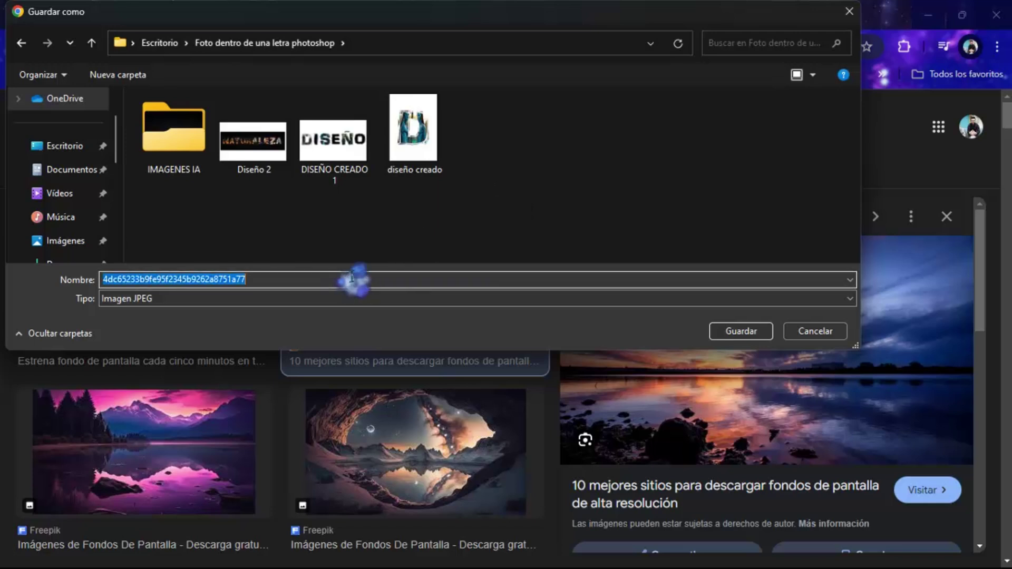
{"action": "type", "text": "FONDO"}
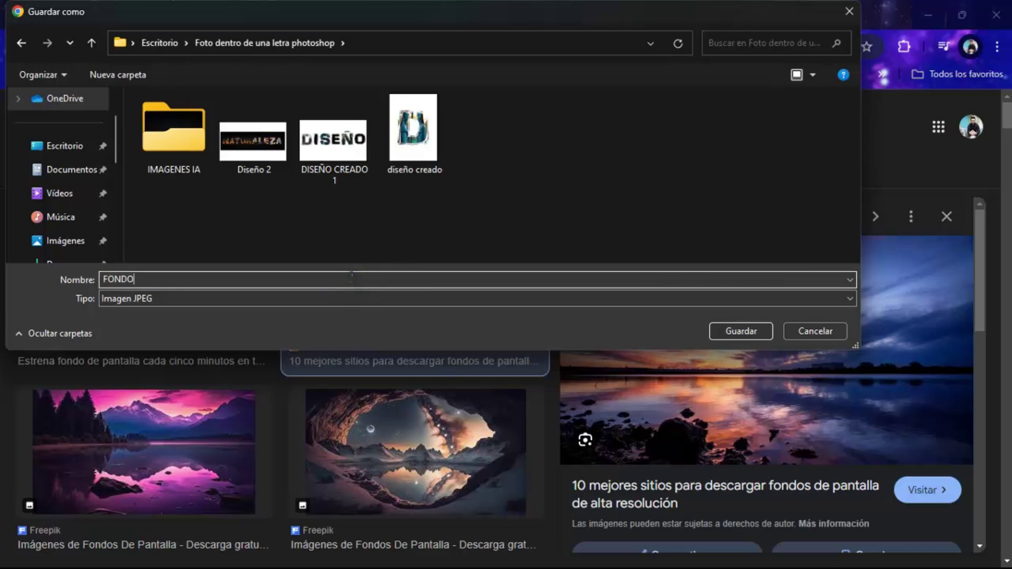
{"action": "left_click", "coordinate": [765, 335]}
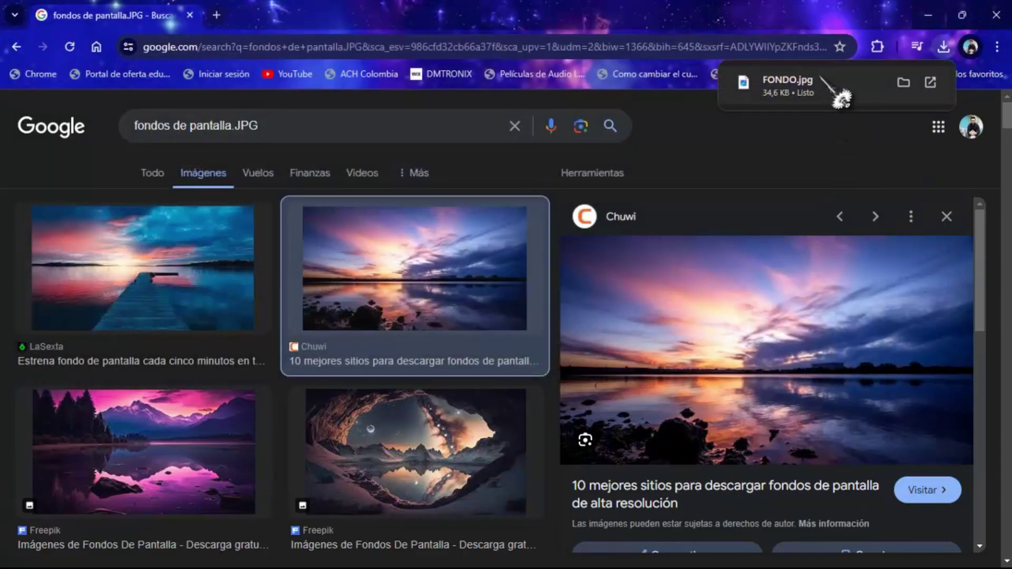
{"action": "mouse_move", "coordinate": [699, 551]}
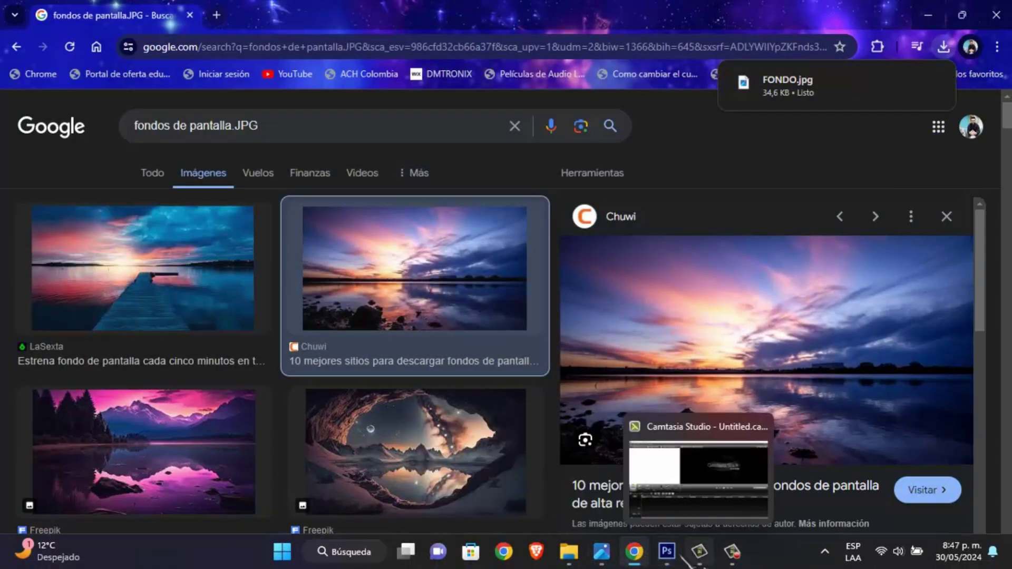
Select the M layer in the Layers panel and convert it to a smart object
{"action": "left_click", "coordinate": [667, 552]}
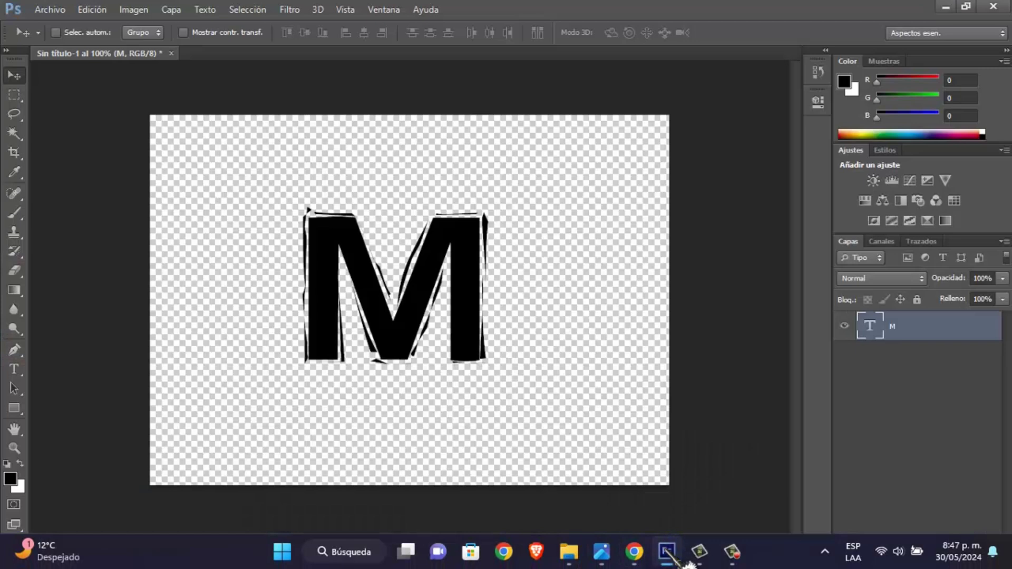
{"action": "left_click", "coordinate": [865, 437]}
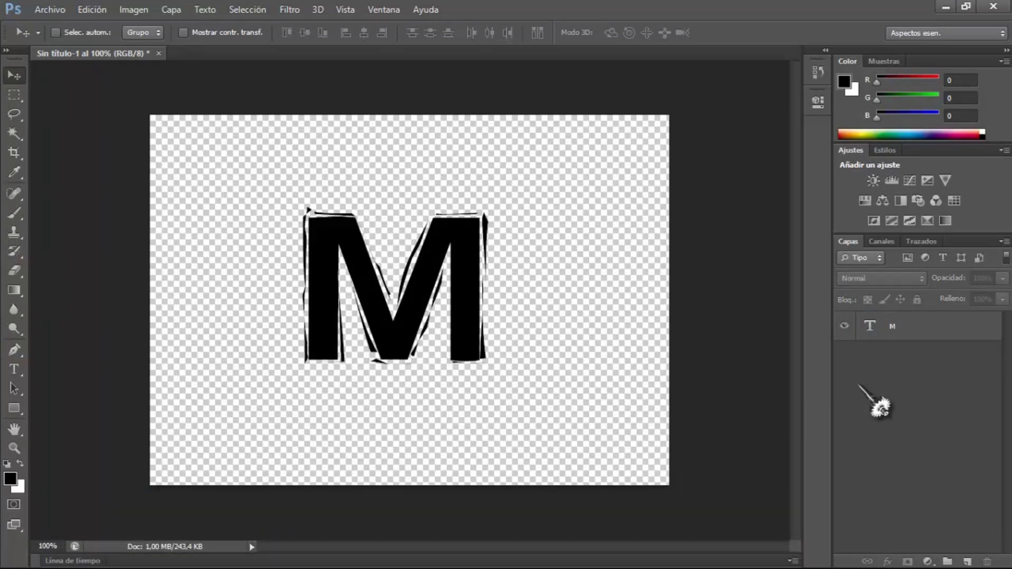
{"action": "left_click", "coordinate": [912, 335]}
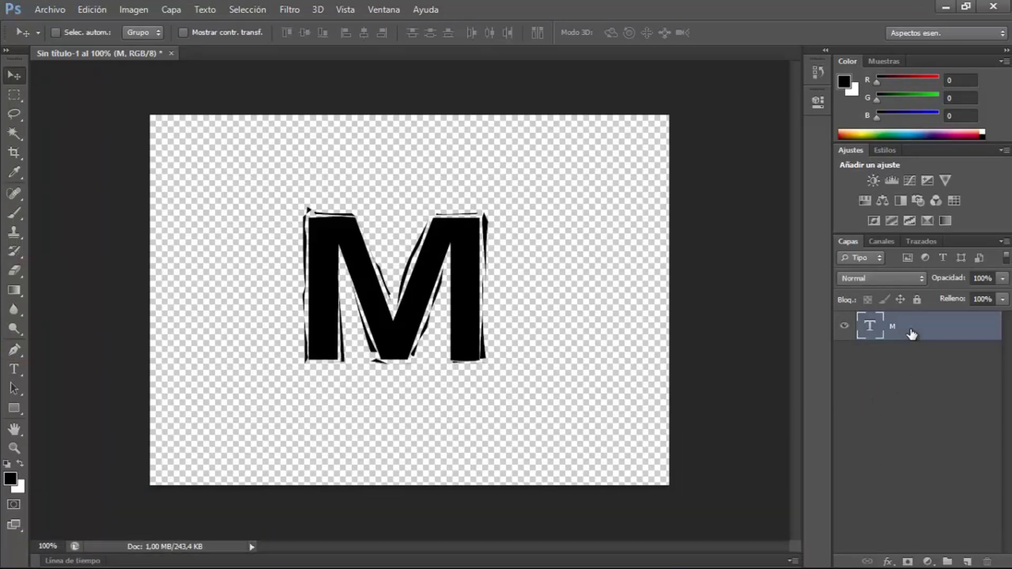
{"action": "right_click", "coordinate": [912, 332]}
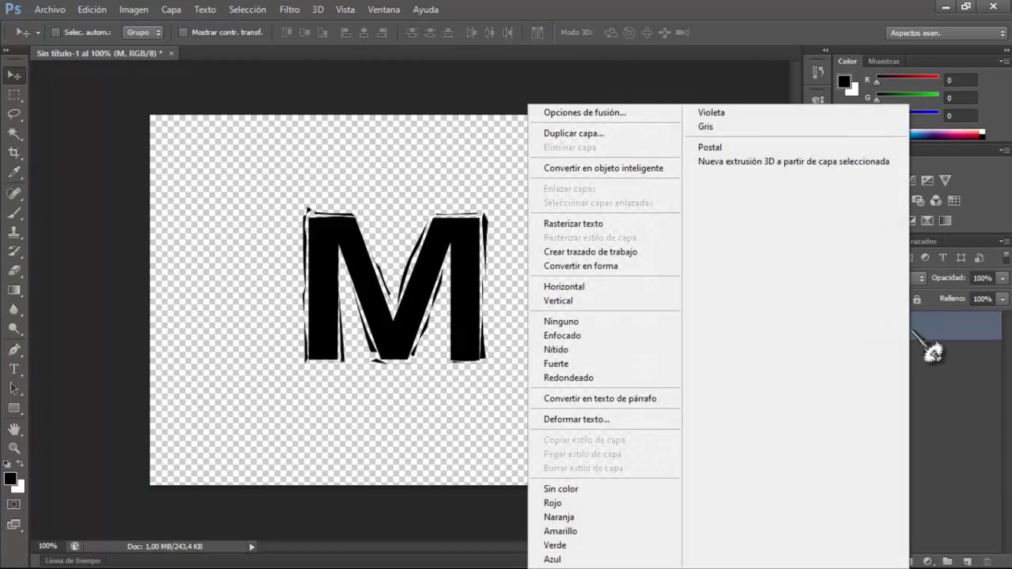
{"action": "left_click", "coordinate": [650, 168]}
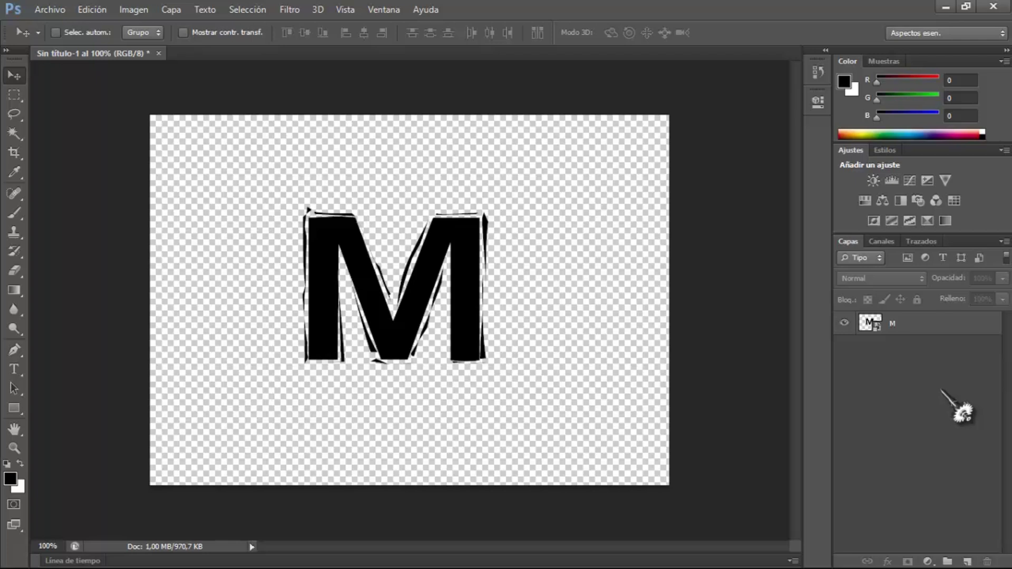
Place the FONDO image into the document
{"action": "left_click", "coordinate": [58, 10]}
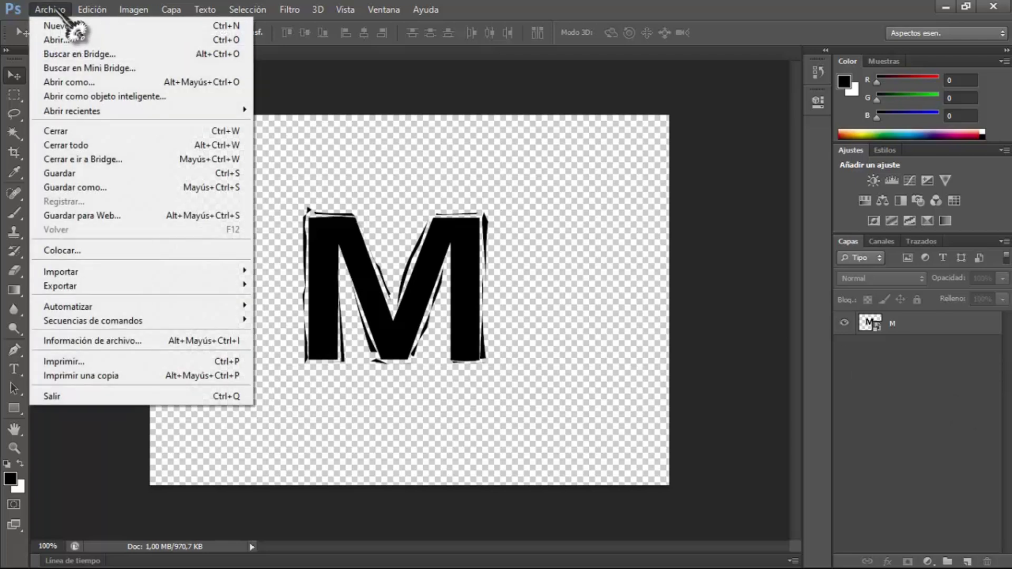
{"action": "left_click", "coordinate": [92, 251]}
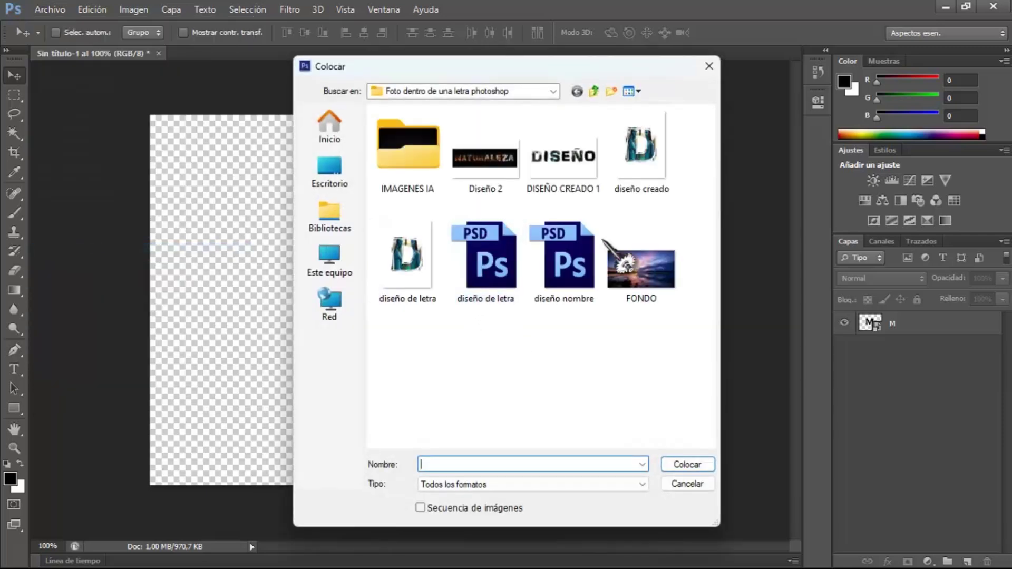
{"action": "left_click", "coordinate": [656, 282]}
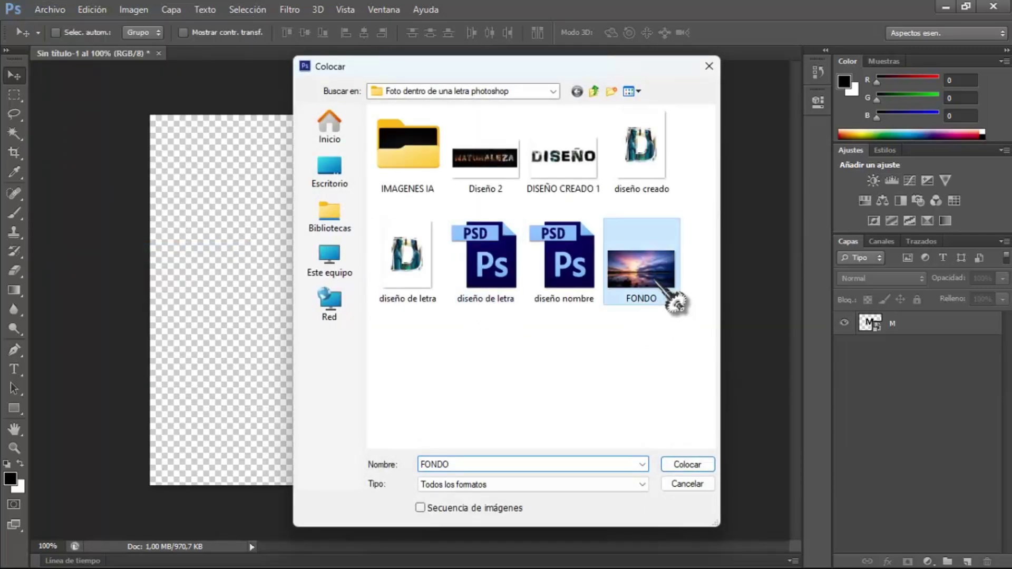
{"action": "left_click", "coordinate": [687, 464]}
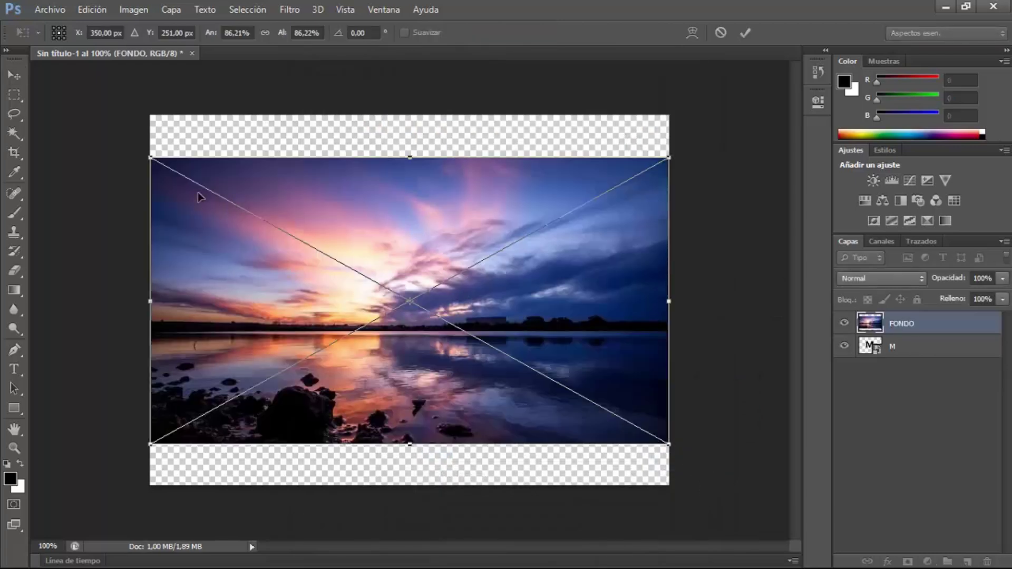
Resize the sunset photo to cover the M, using 37% opacity temporarily, then restore 100%
{"action": "left_click_drag", "start_coordinate": [149, 302], "coordinate": [287, 283]}
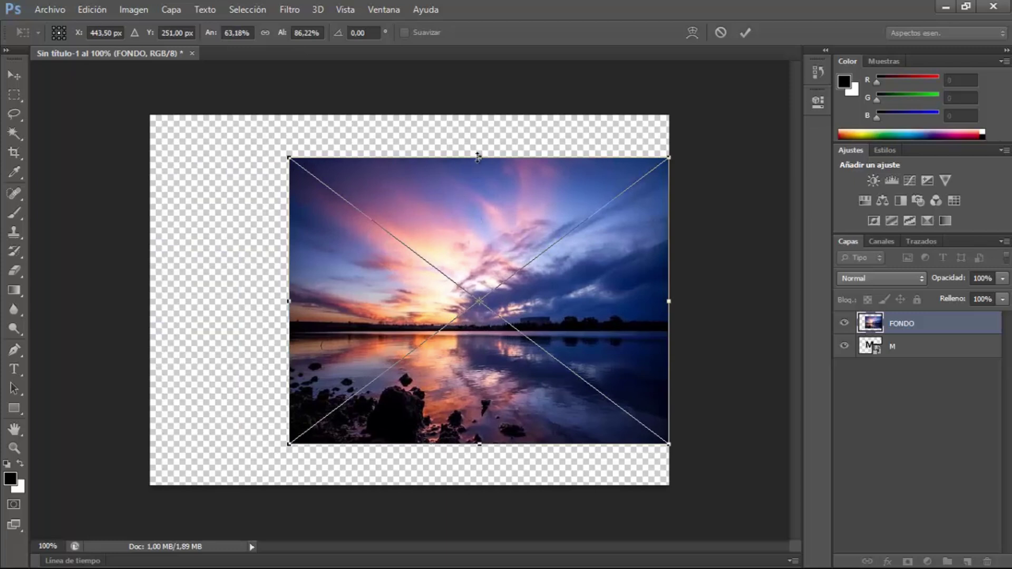
{"action": "left_click_drag", "start_coordinate": [482, 206], "coordinate": [470, 197]}
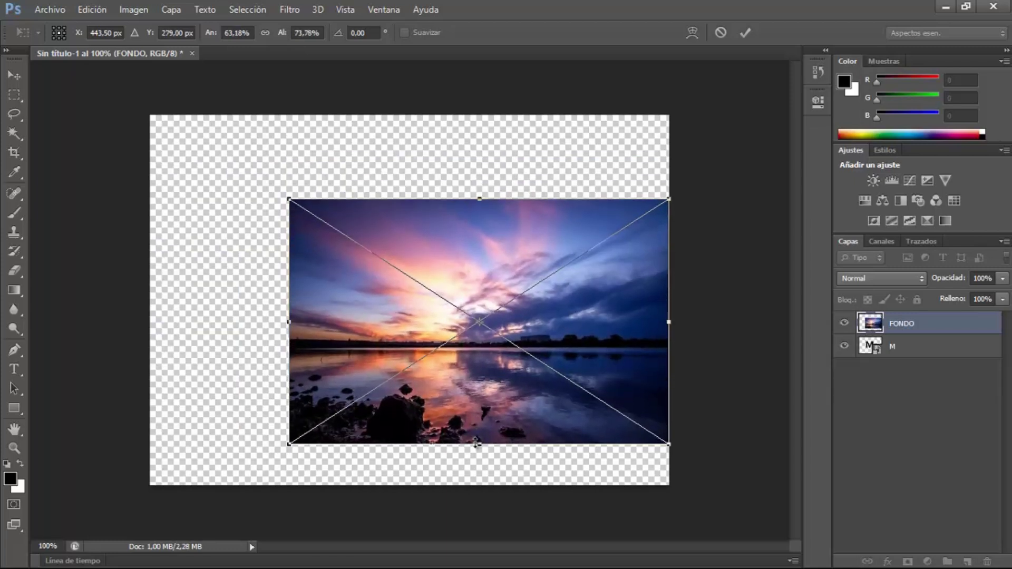
{"action": "left_click_drag", "start_coordinate": [476, 444], "coordinate": [468, 376]}
{"action": "left_click", "coordinate": [1002, 278]}
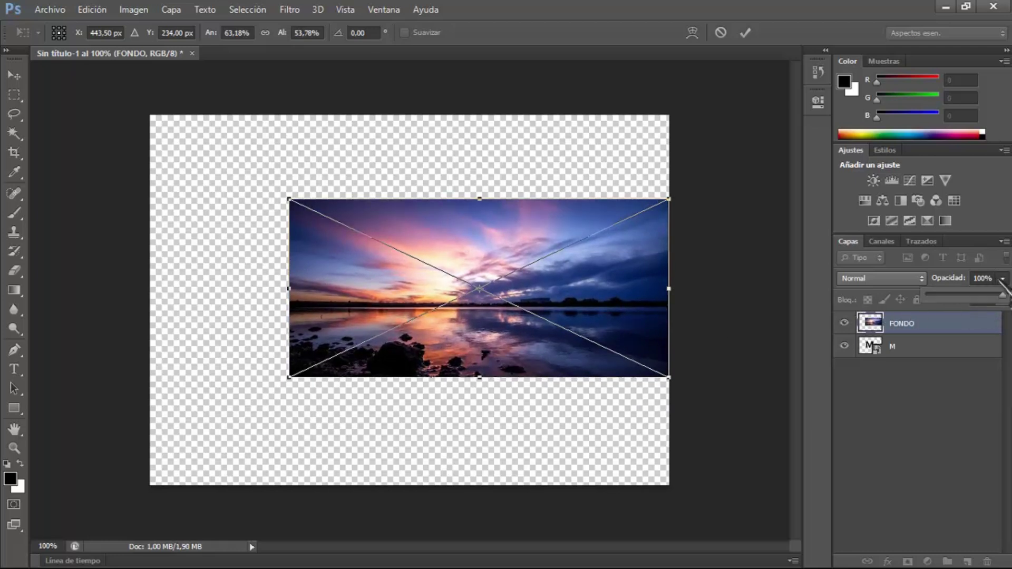
{"action": "left_click_drag", "start_coordinate": [1003, 296], "coordinate": [955, 296]}
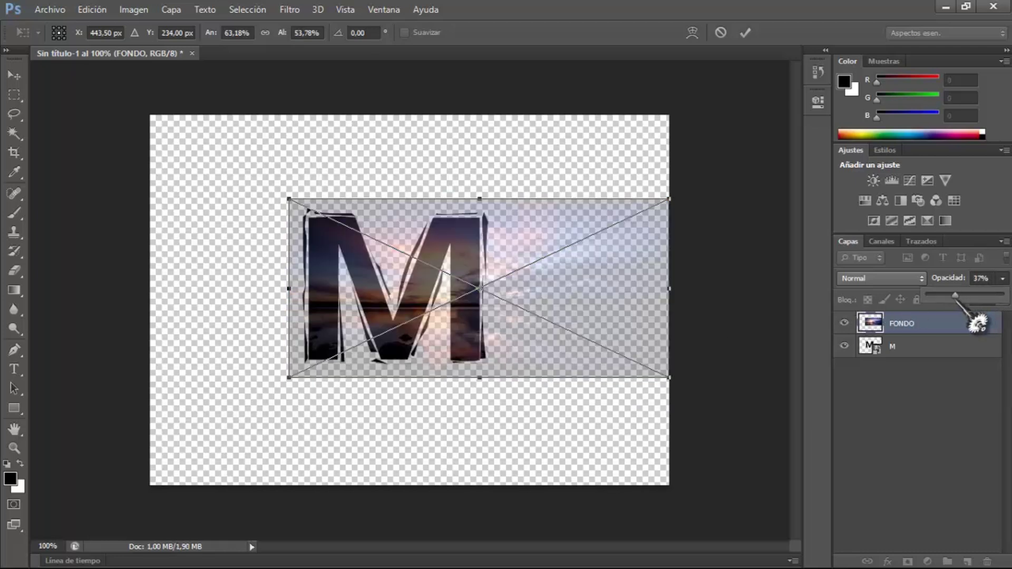
{"action": "left_click_drag", "start_coordinate": [670, 292], "coordinate": [505, 287]}
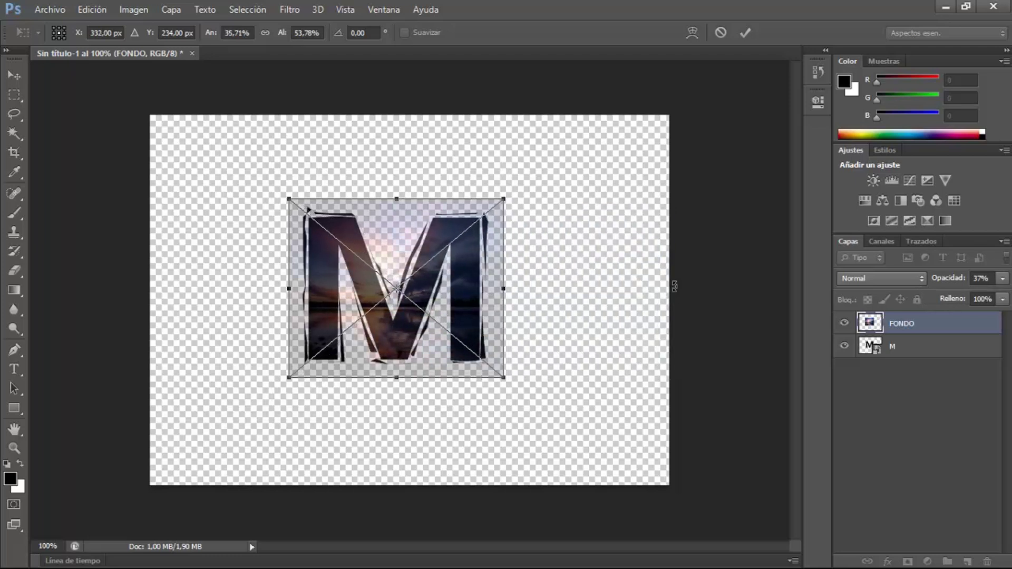
{"action": "left_click", "coordinate": [1002, 279]}
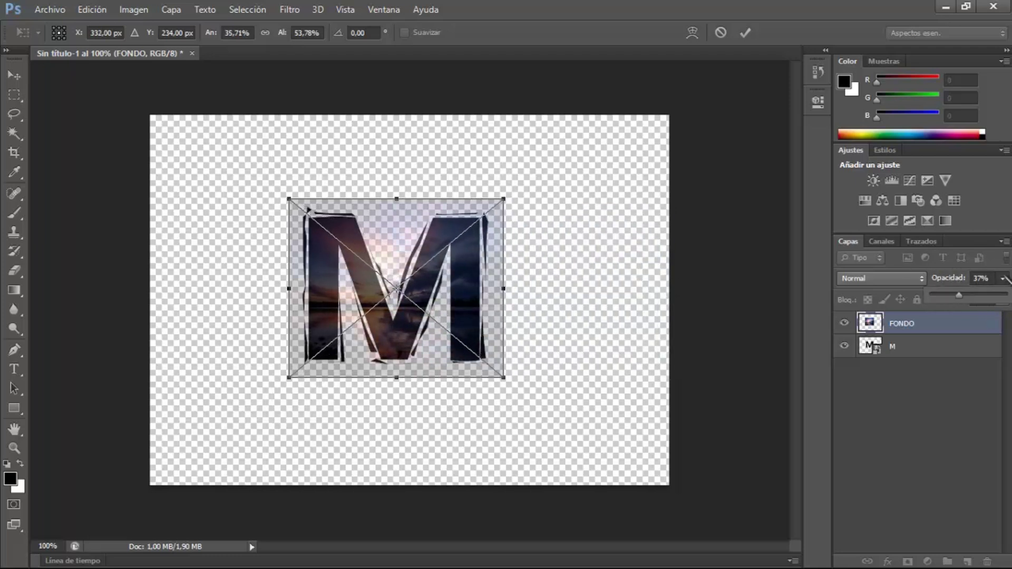
{"action": "left_click_drag", "start_coordinate": [958, 295], "coordinate": [1007, 295]}
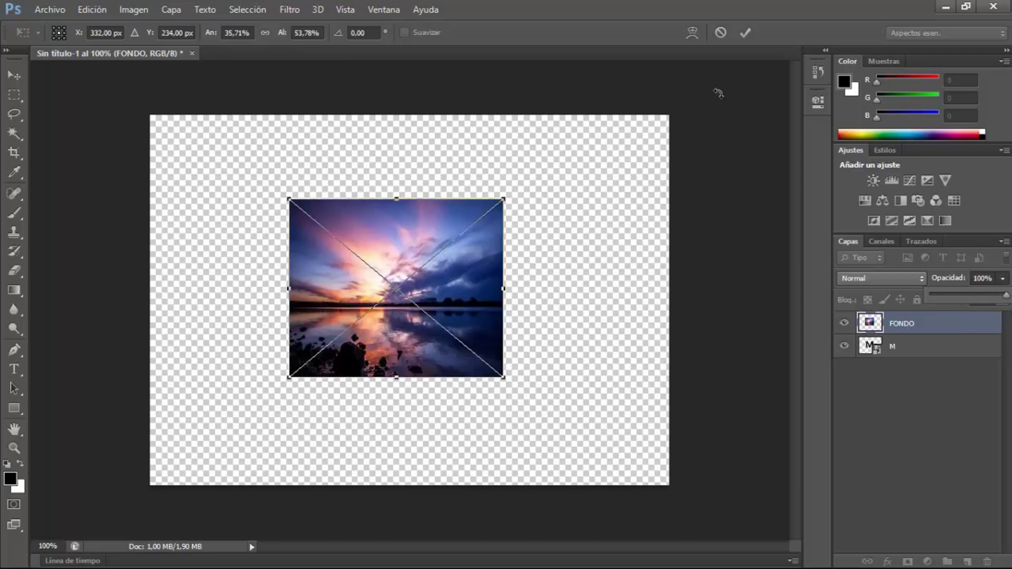
{"action": "left_click", "coordinate": [745, 32]}
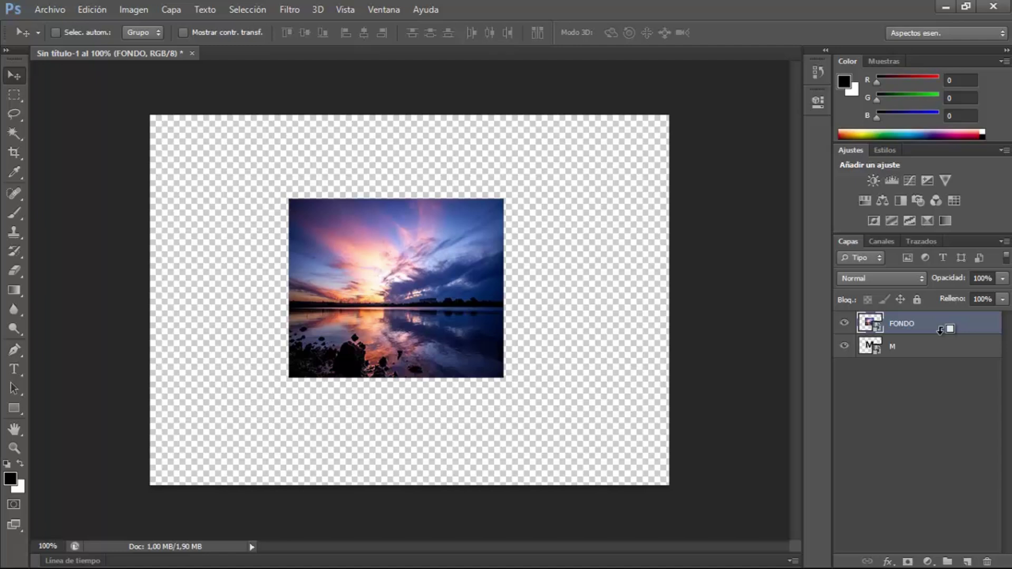
Clip the FONDO photo to the M layer and nudge the M slightly down-left
{"action": "left_click", "coordinate": [941, 330], "text": "alt"}
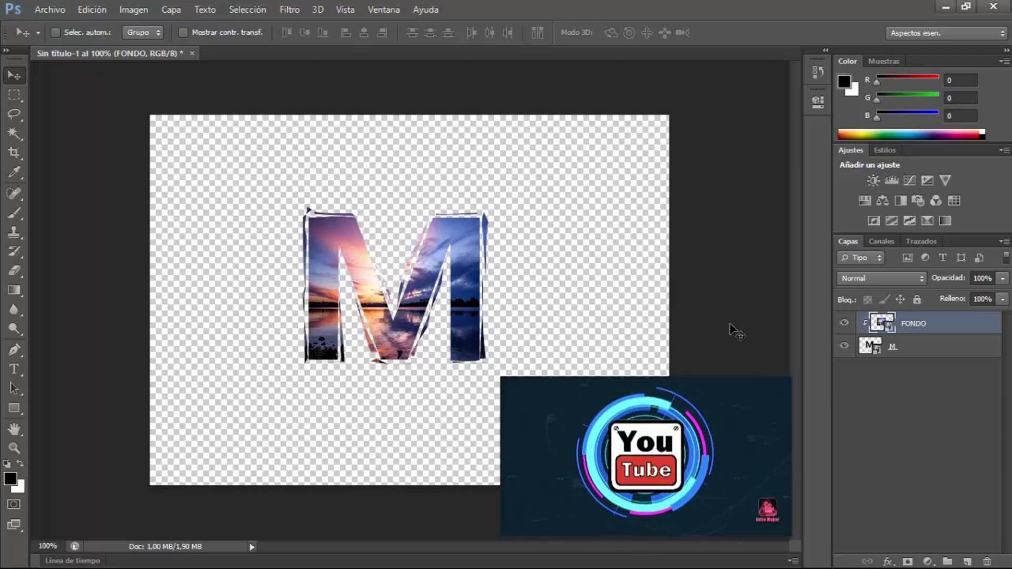
{"action": "left_click", "coordinate": [965, 347]}
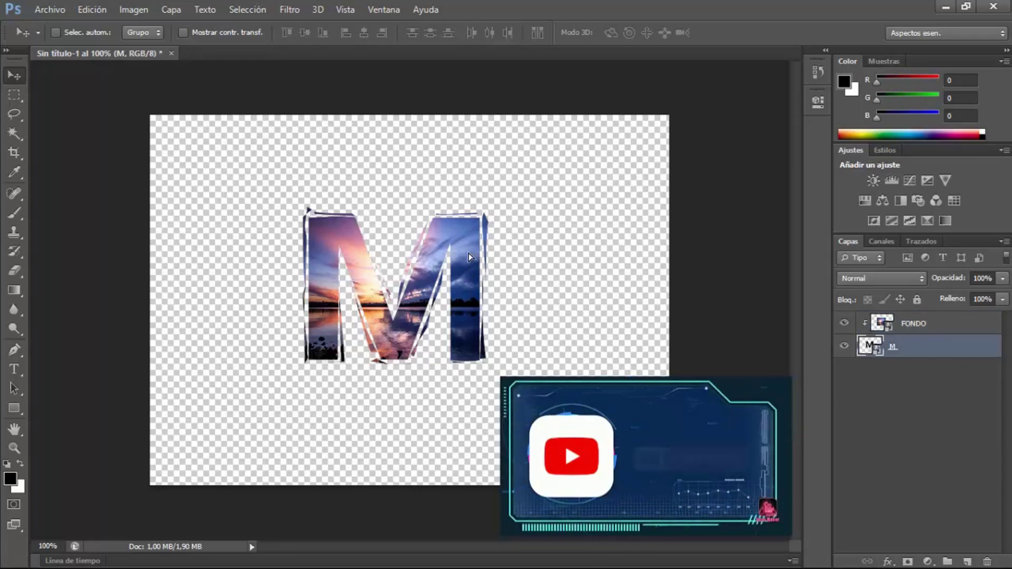
{"action": "mouse_move", "coordinate": [471, 257]}
{"action": "left_mouse_down"}
{"action": "mouse_move", "coordinate": [406, 255]}
{"action": "mouse_move", "coordinate": [453, 259]}
{"action": "left_mouse_up"}
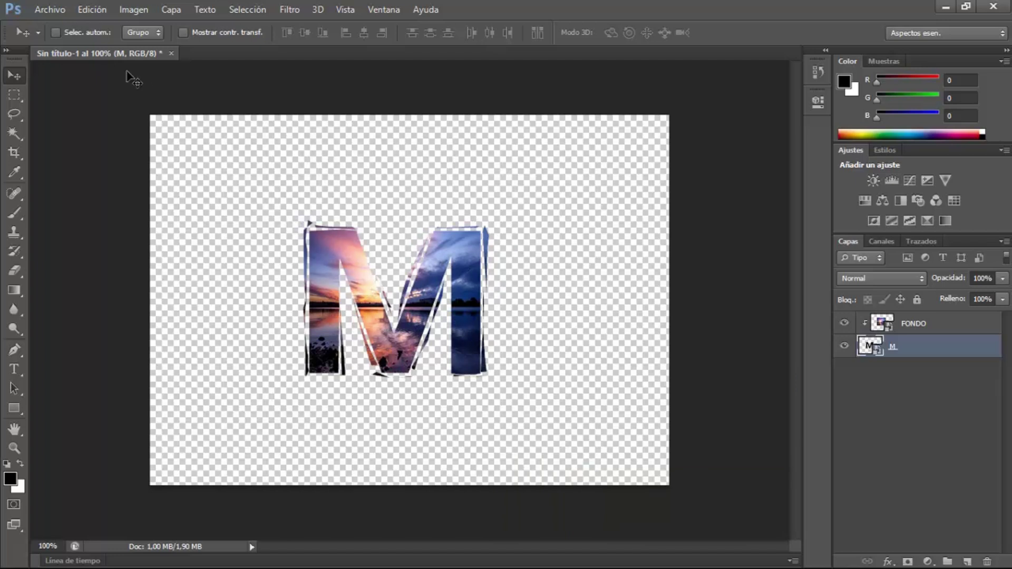
Save a JPEG copy named LETRA M at quality 12 (Máxima)
{"action": "left_click", "coordinate": [50, 9]}
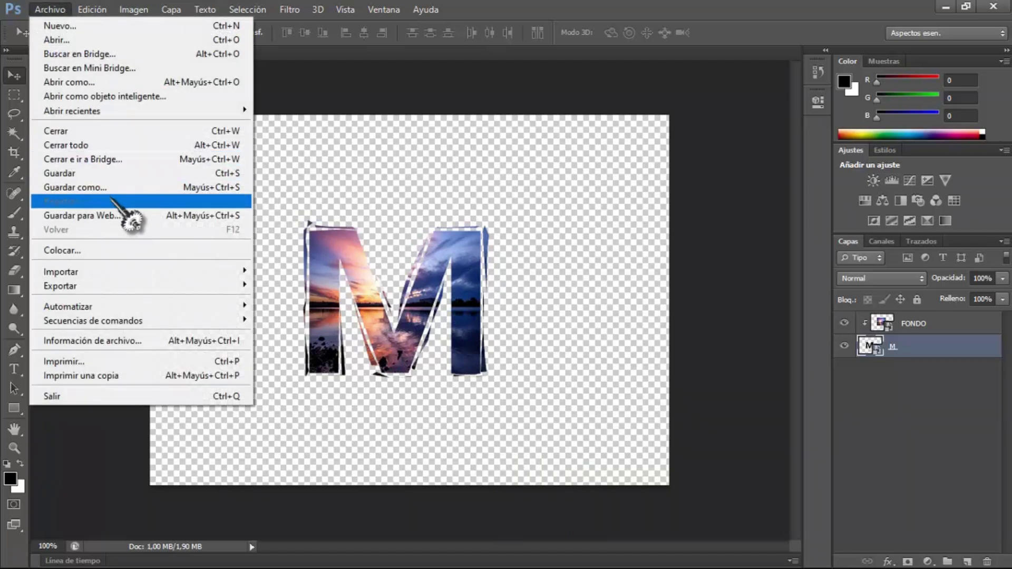
{"action": "left_click", "coordinate": [115, 188]}
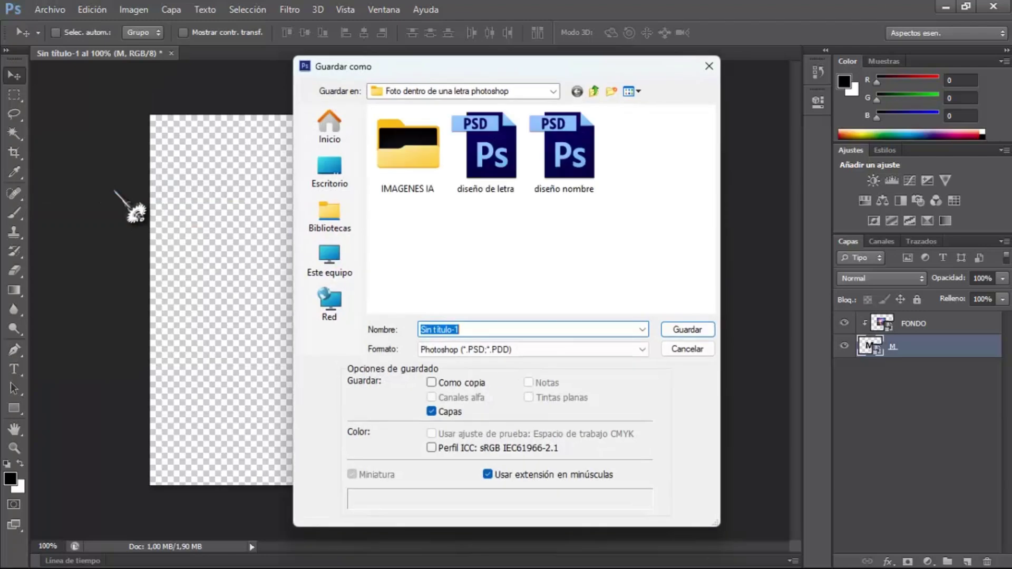
{"action": "left_click", "coordinate": [644, 330]}
{"action": "left_click", "coordinate": [644, 330]}
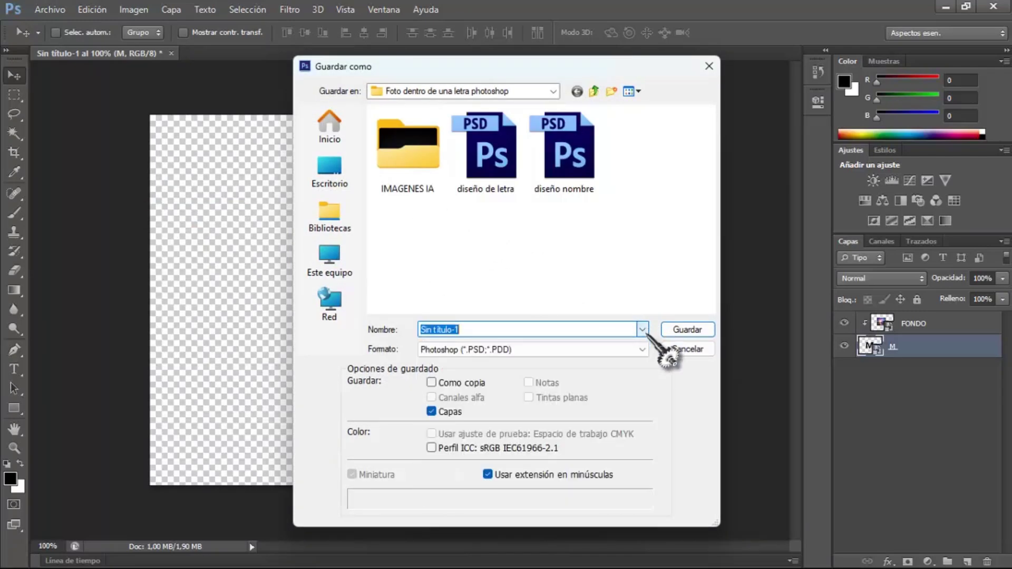
{"action": "left_click", "coordinate": [643, 349]}
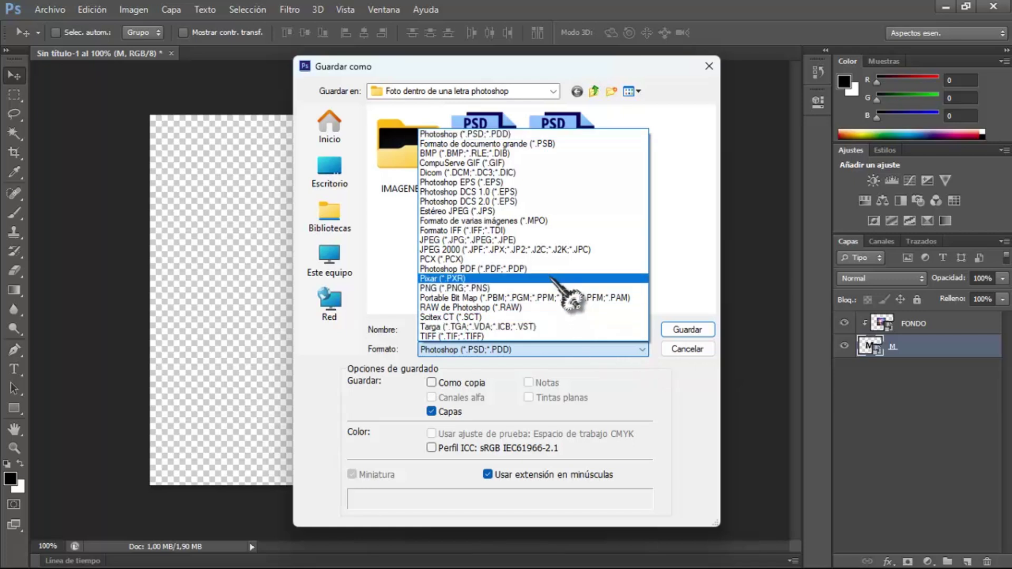
{"action": "left_click", "coordinate": [561, 240]}
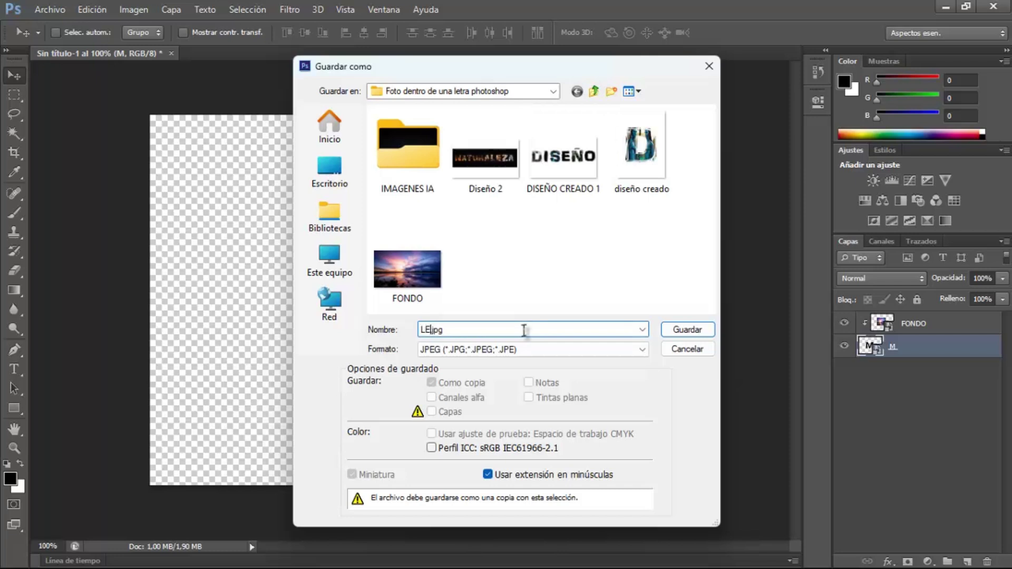
{"action": "type", "text": "TRA M"}
{"action": "left_click", "coordinate": [681, 331]}
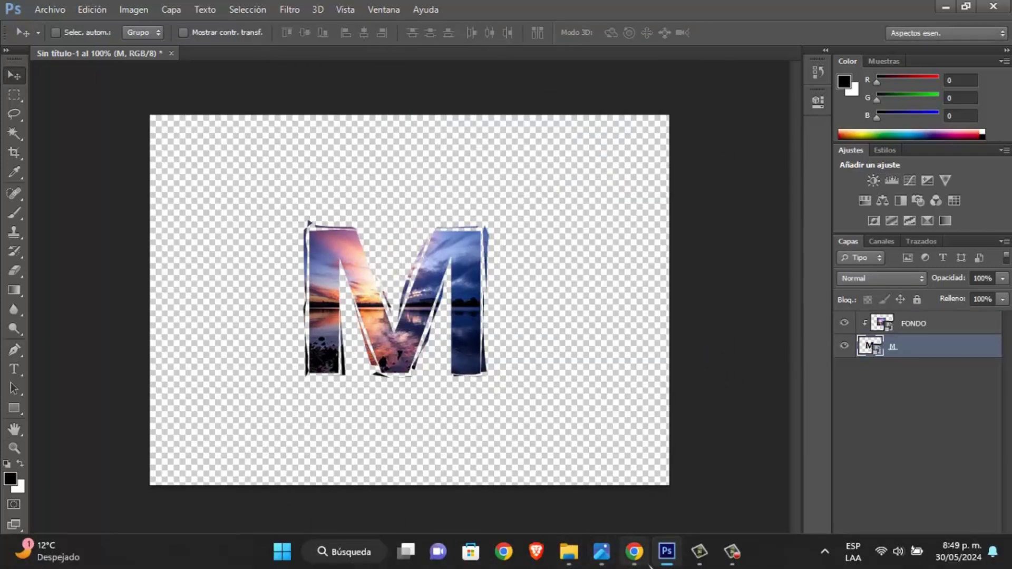
Browse Photos to LETRA M.jpg showing the sunset-filled M on white, then return to Photoshop
{"action": "left_click", "coordinate": [607, 558]}
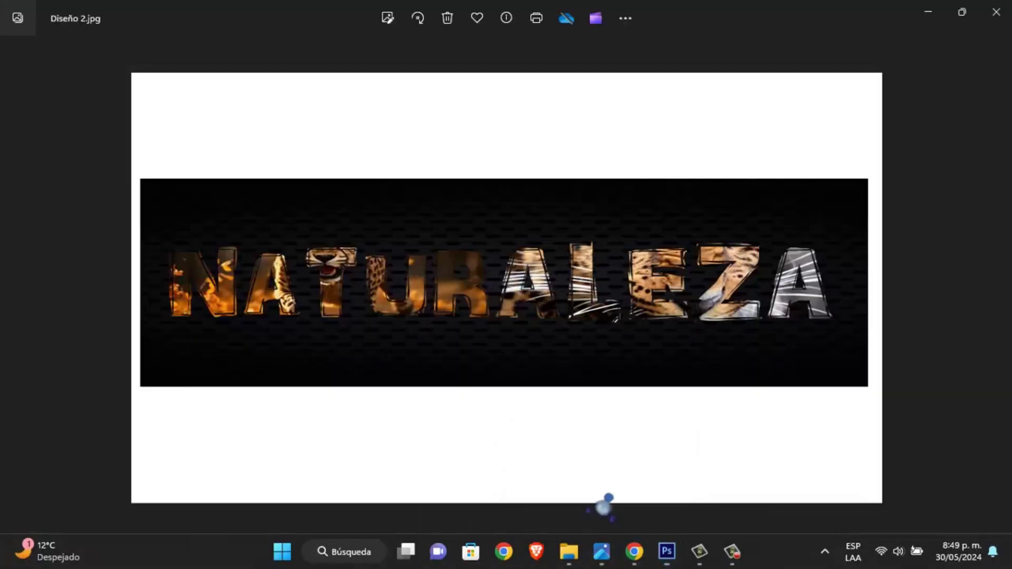
{"action": "key", "text": "Right"}
{"action": "key", "text": "Right"}
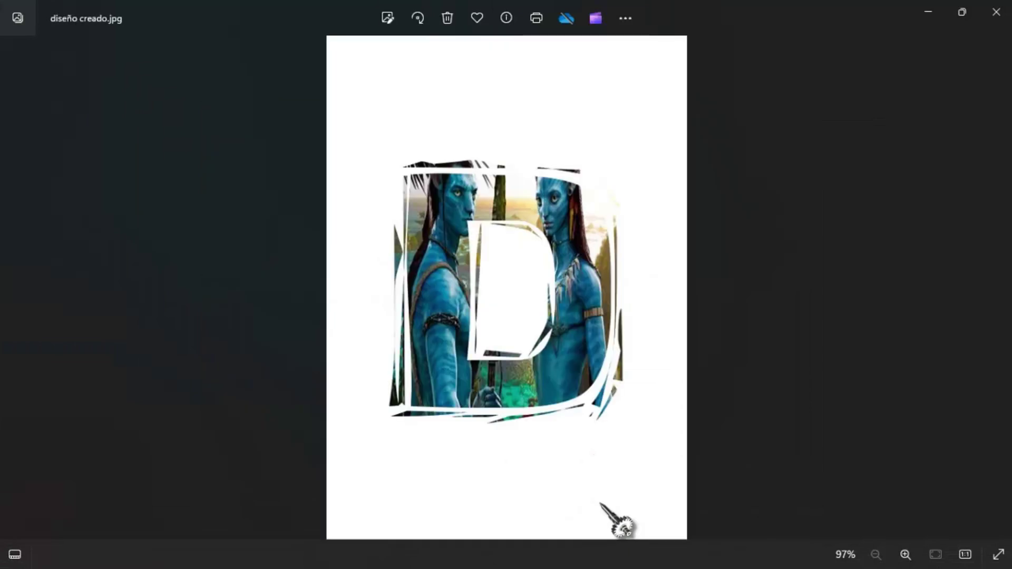
{"action": "key", "text": "Right"}
{"action": "key", "text": "Right"}
{"action": "key", "text": "Right"}
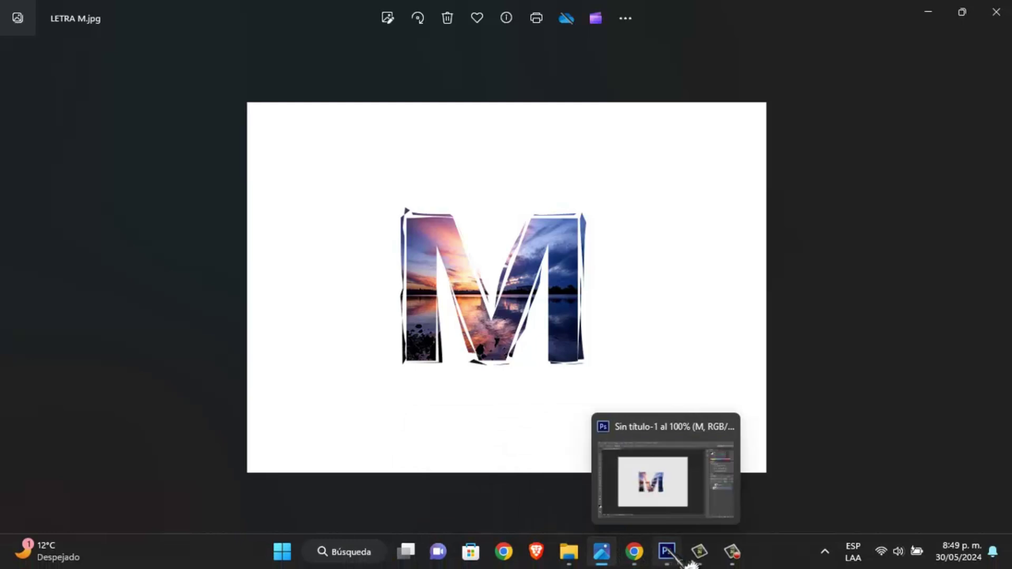
{"action": "left_click", "coordinate": [667, 552]}
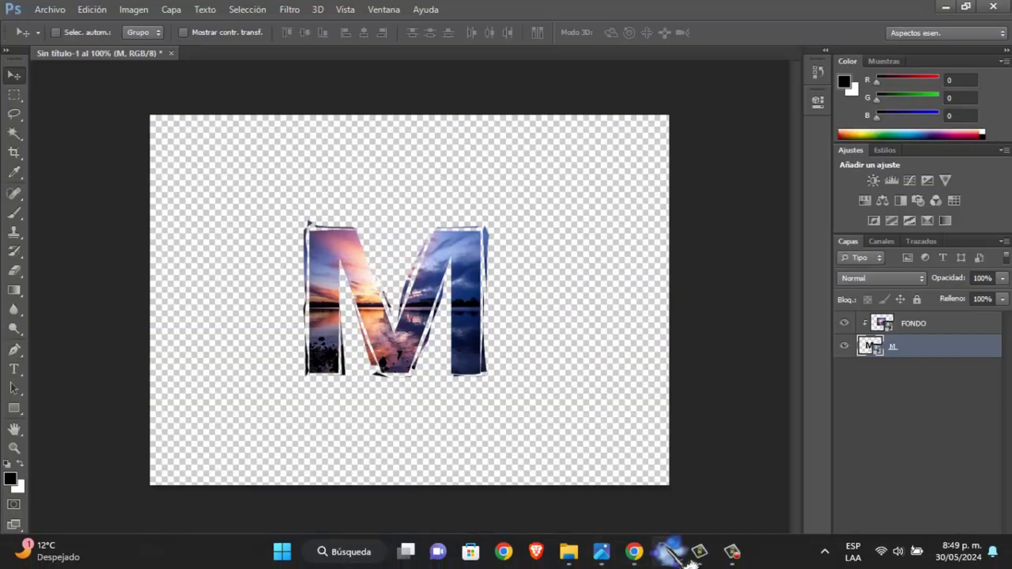
Save the photo-filled M as PNG file LETRA M with default PNG options
{"action": "left_click", "coordinate": [42, 10]}
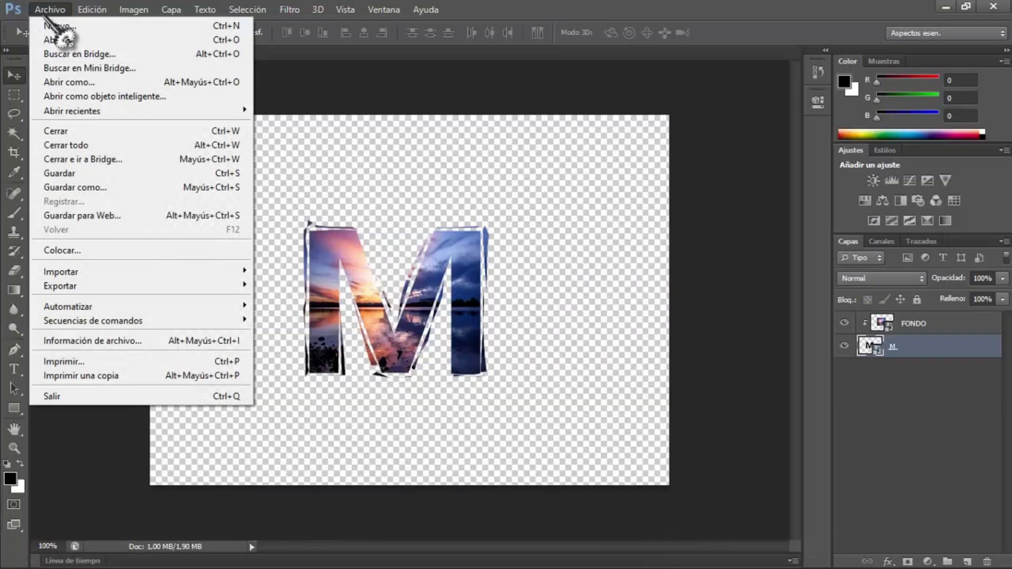
{"action": "left_click", "coordinate": [138, 187]}
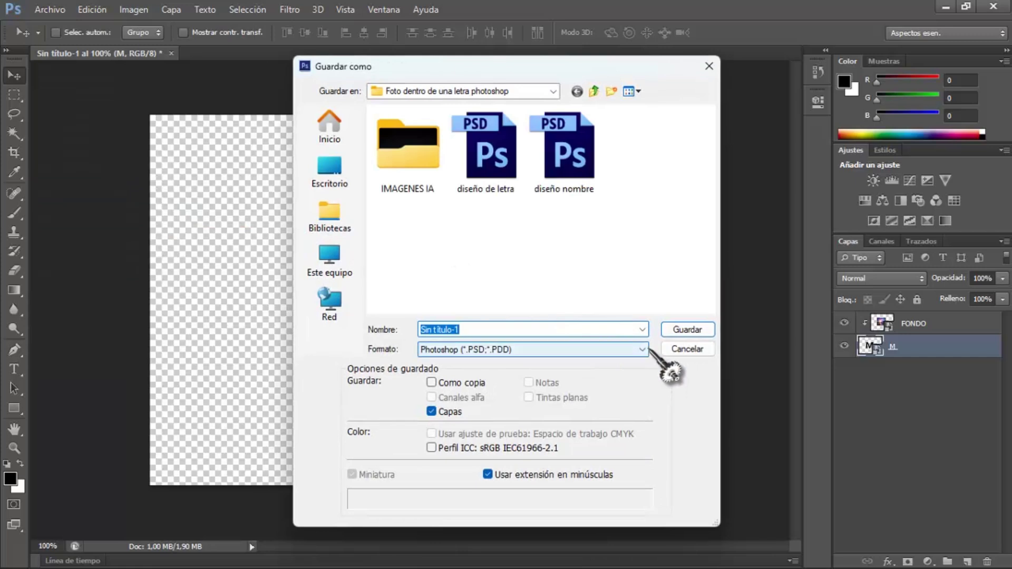
{"action": "left_click", "coordinate": [644, 349]}
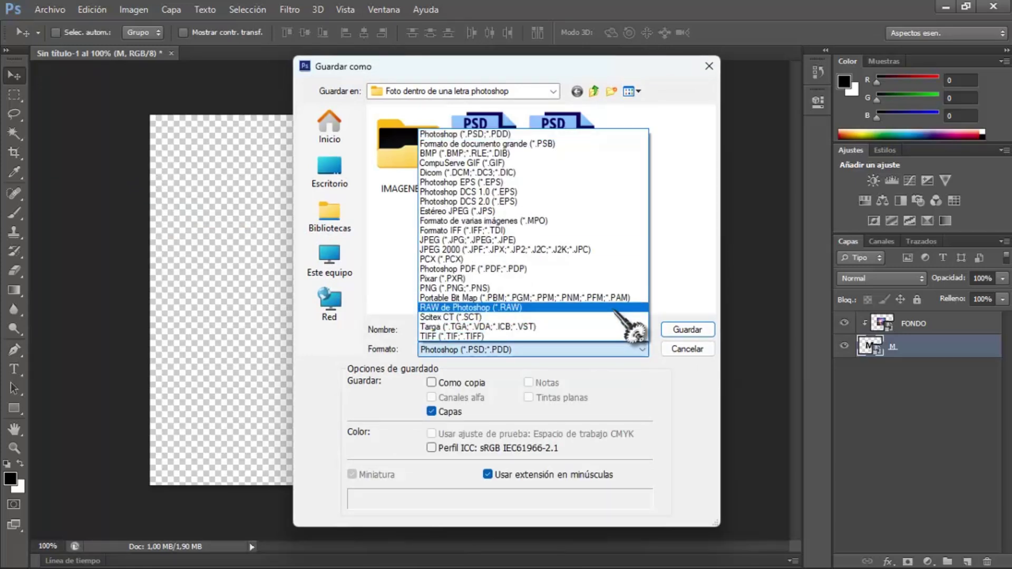
{"action": "left_click", "coordinate": [500, 288]}
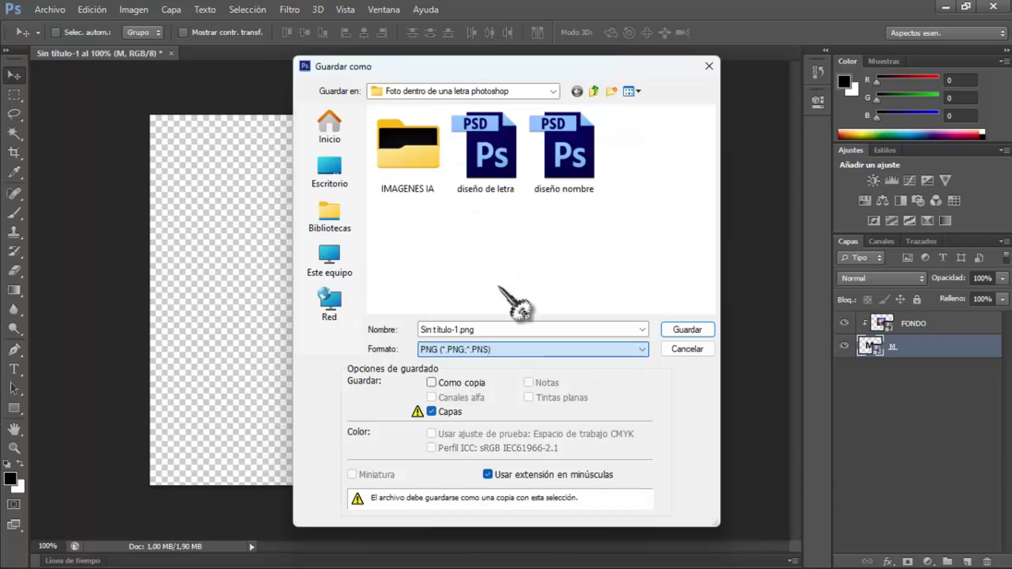
{"action": "left_click", "coordinate": [516, 326]}
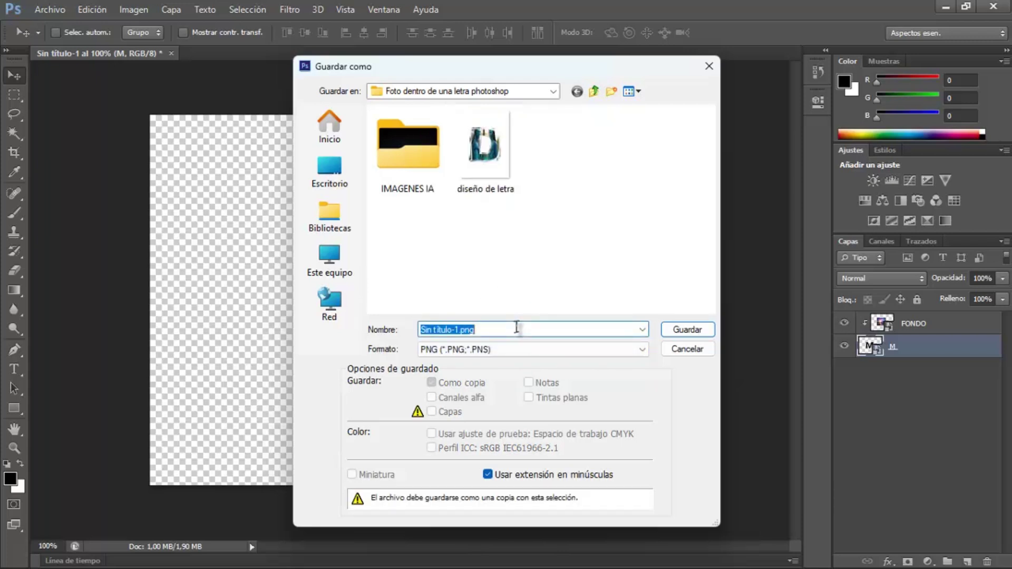
{"action": "type", "text": "LETRA M"}
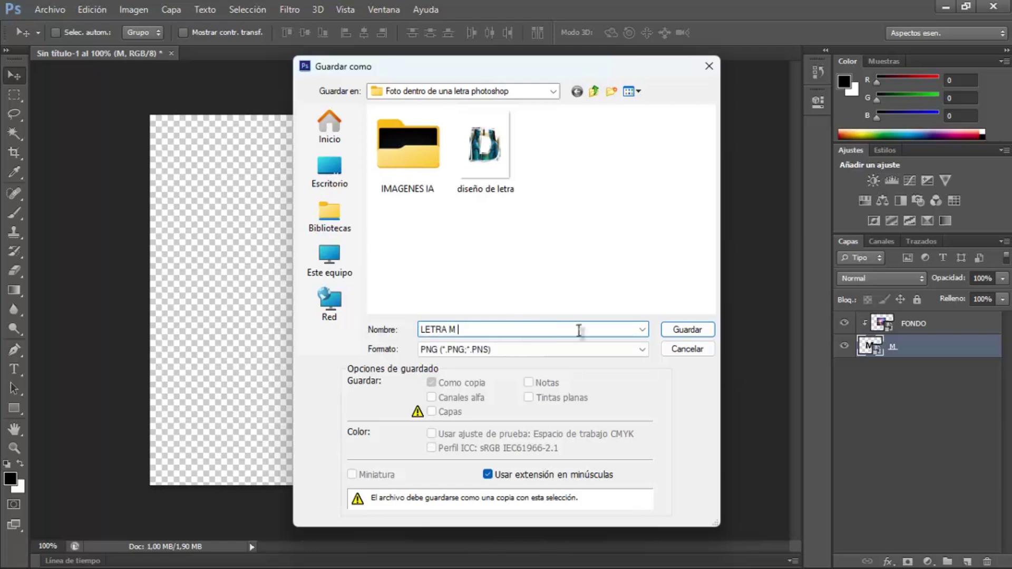
{"action": "left_click", "coordinate": [685, 329]}
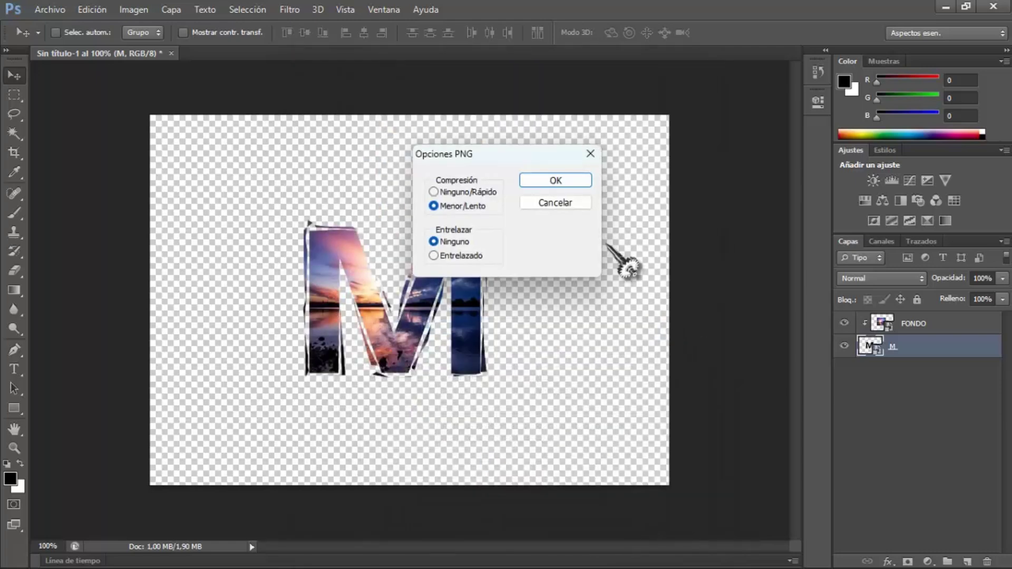
{"action": "left_click", "coordinate": [582, 182]}
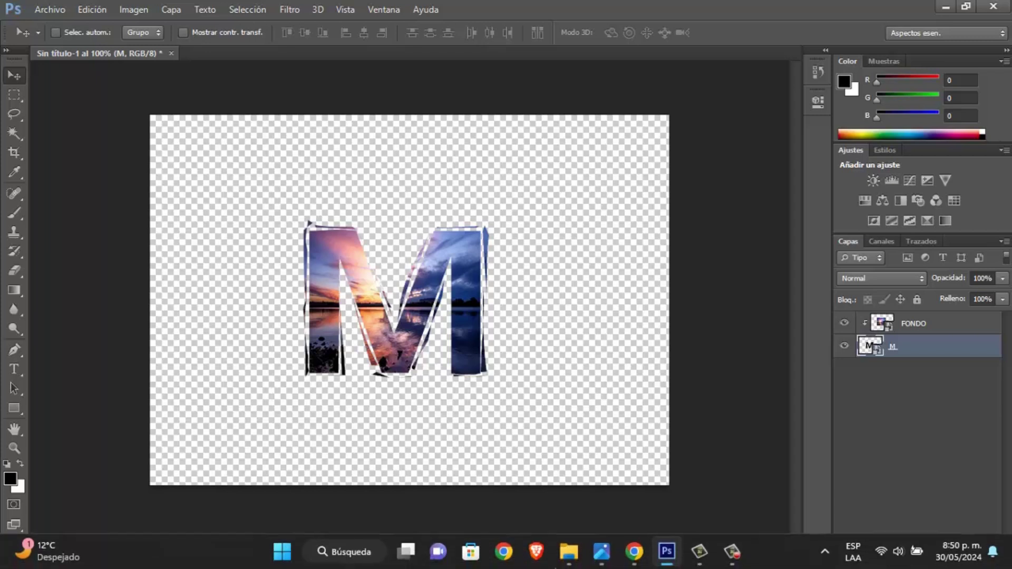
{"action": "mouse_move", "coordinate": [601, 552]}
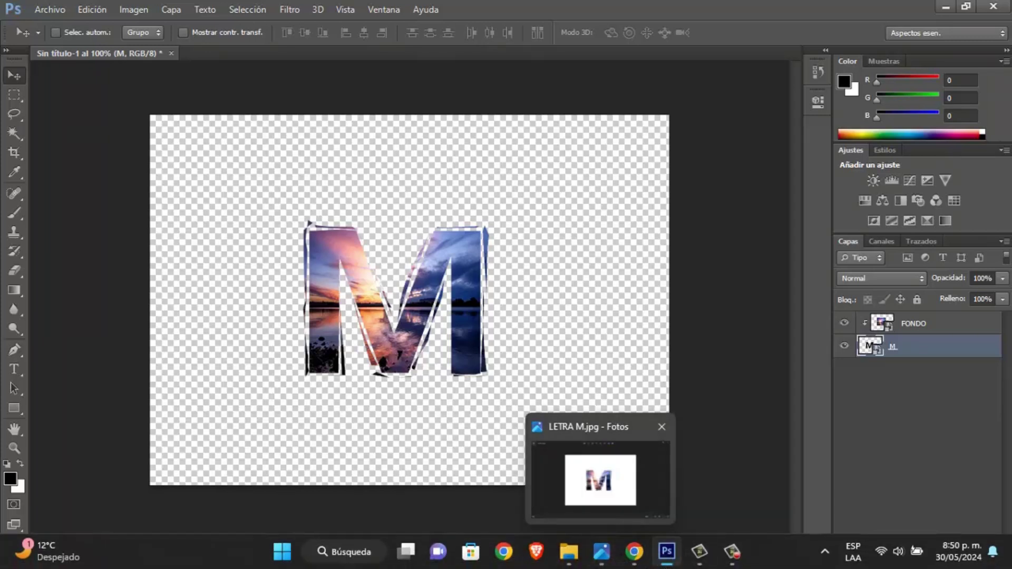
View LETRA M.png in Windows Photos, then return to the Photoshop M document
{"action": "left_click", "coordinate": [602, 552]}
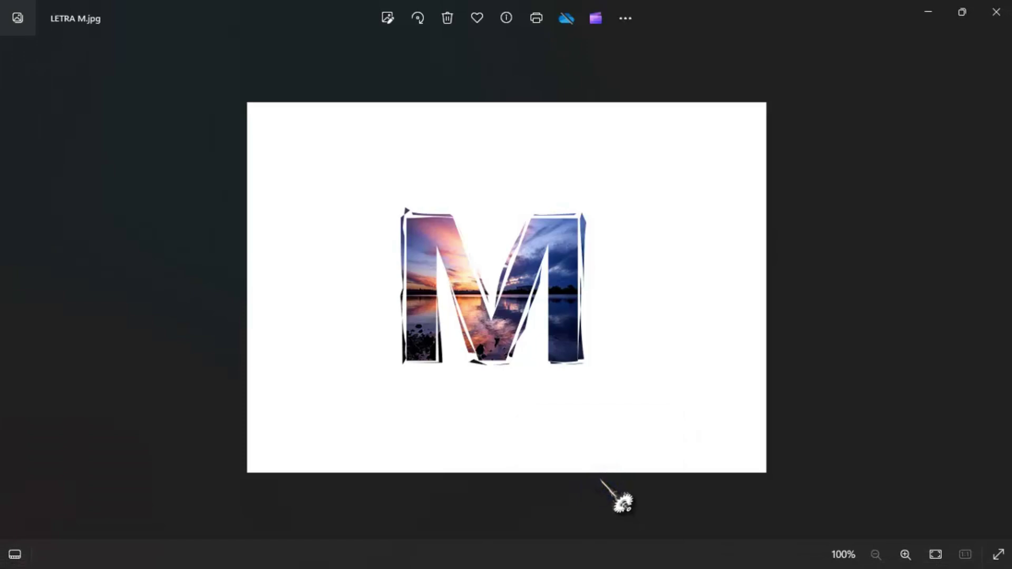
{"action": "key", "text": "Right"}
{"action": "key", "text": "Right"}
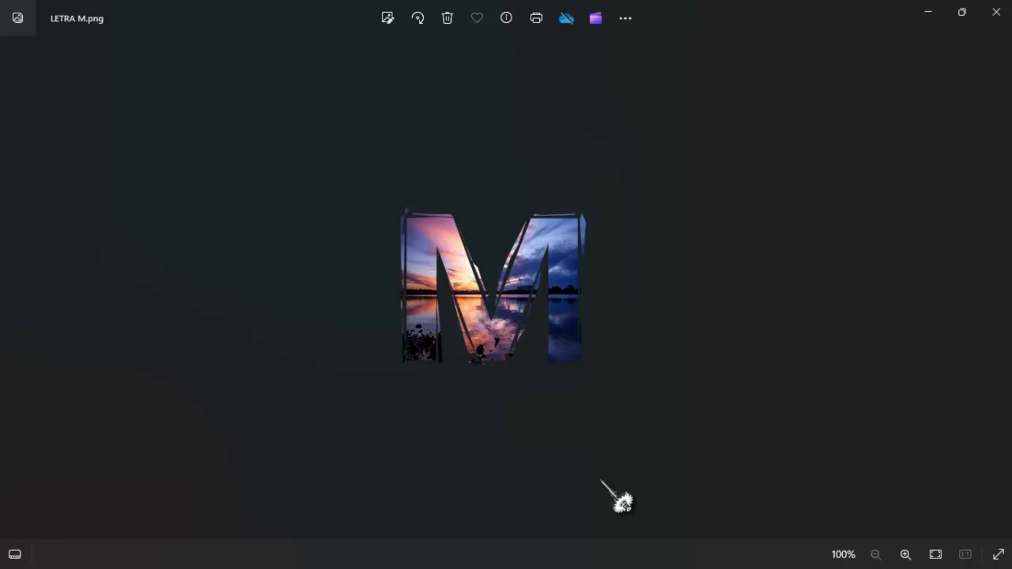
{"action": "mouse_move", "coordinate": [666, 551]}
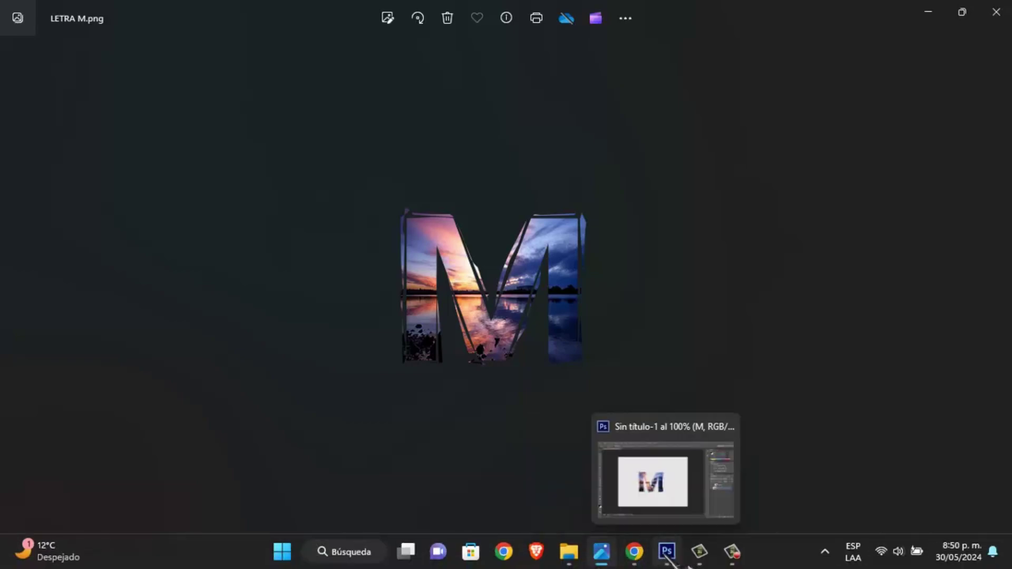
{"action": "left_click", "coordinate": [658, 490]}
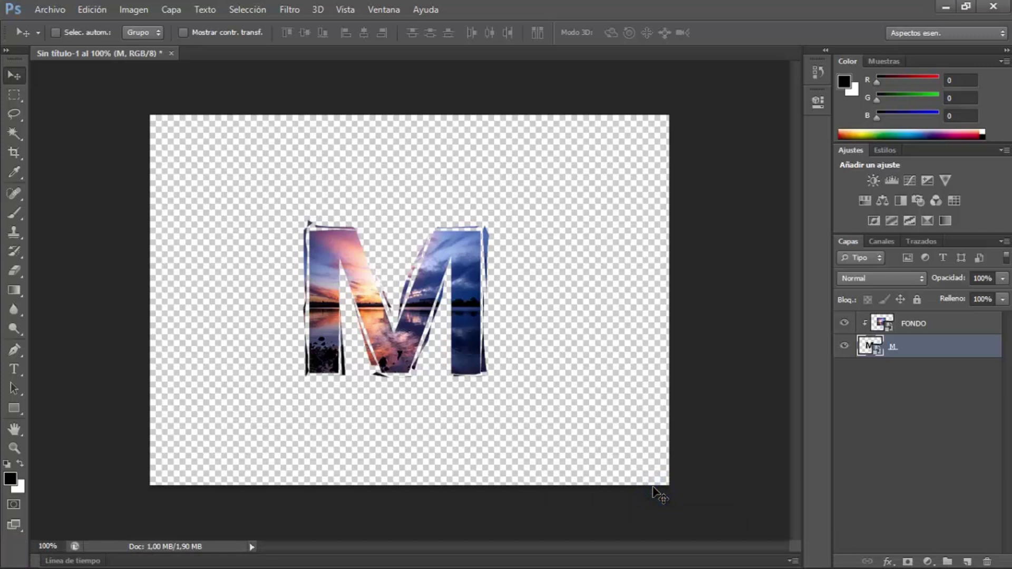
Create a new transparent document, changing the width from 700 to 900 px, 500 px high
{"action": "key", "text": "t"}
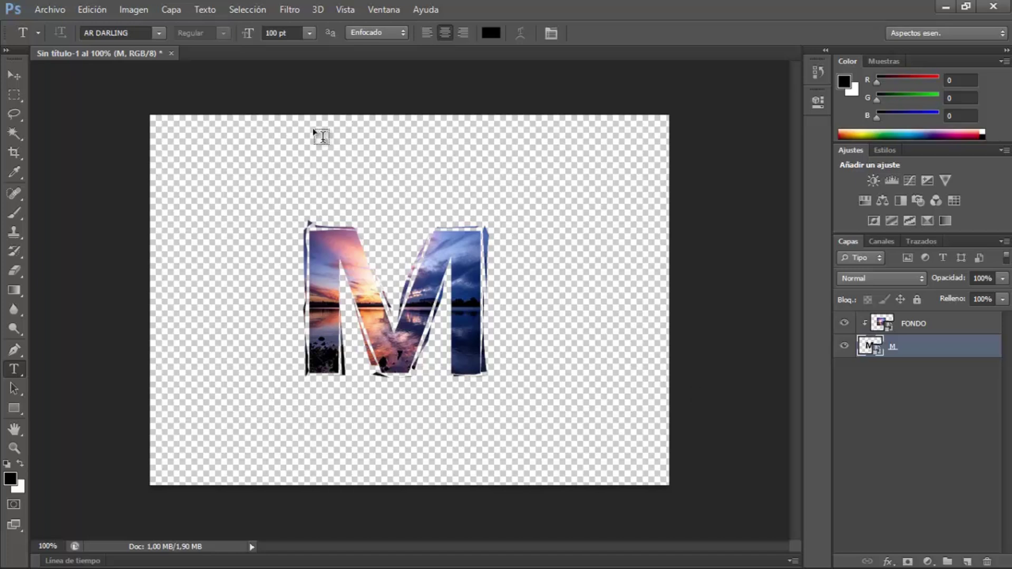
{"action": "left_click", "coordinate": [47, 16]}
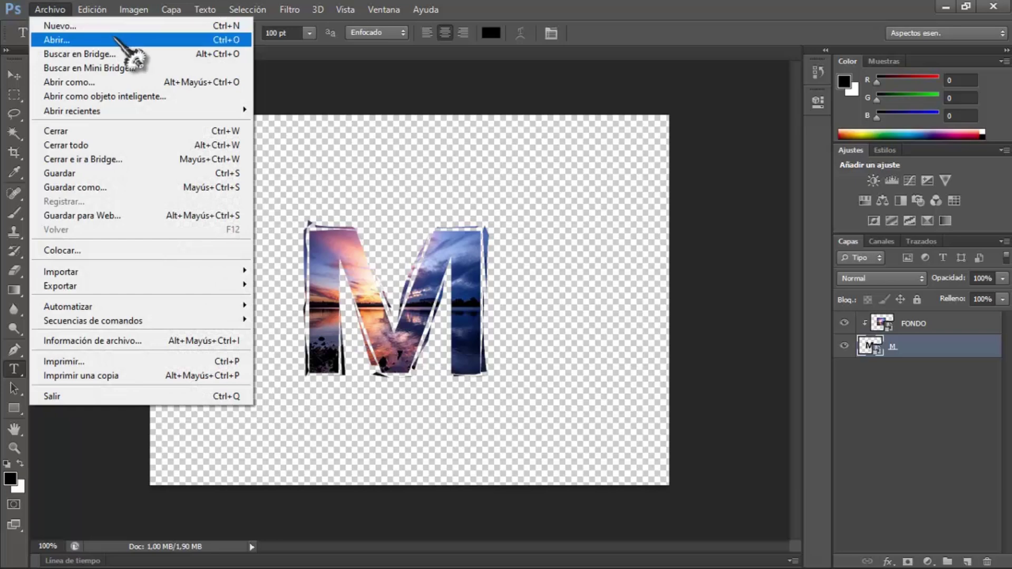
{"action": "left_click", "coordinate": [108, 26]}
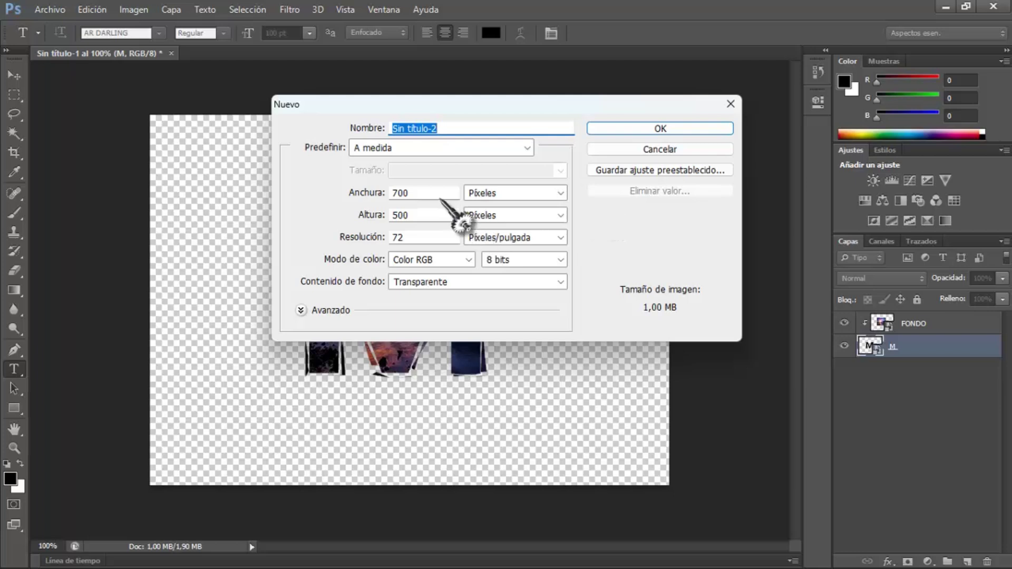
{"action": "left_click", "coordinate": [428, 193]}
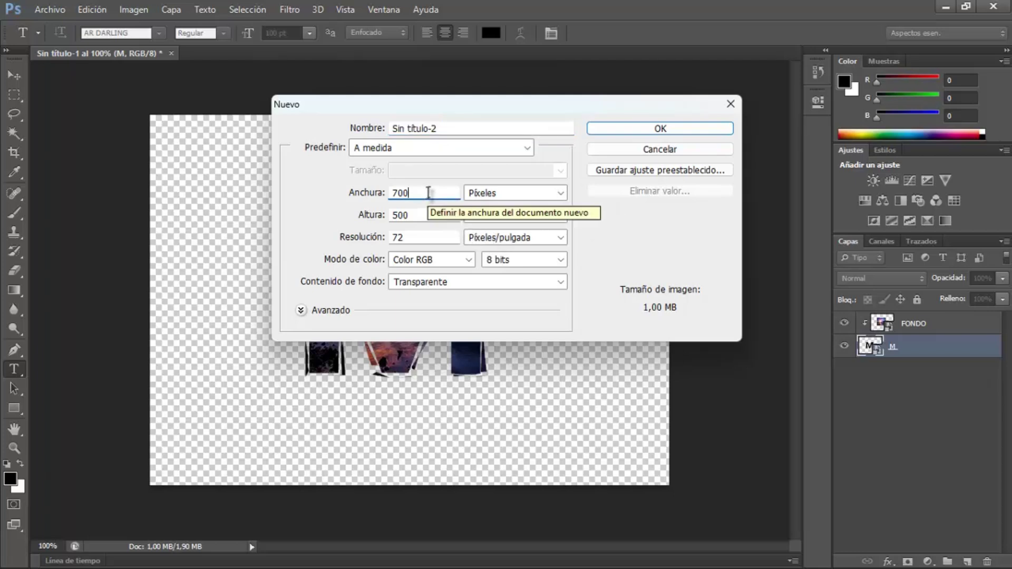
{"action": "key", "text": "BackSpace"}
{"action": "key", "text": "BackSpace"}
{"action": "key", "text": "BackSpace"}
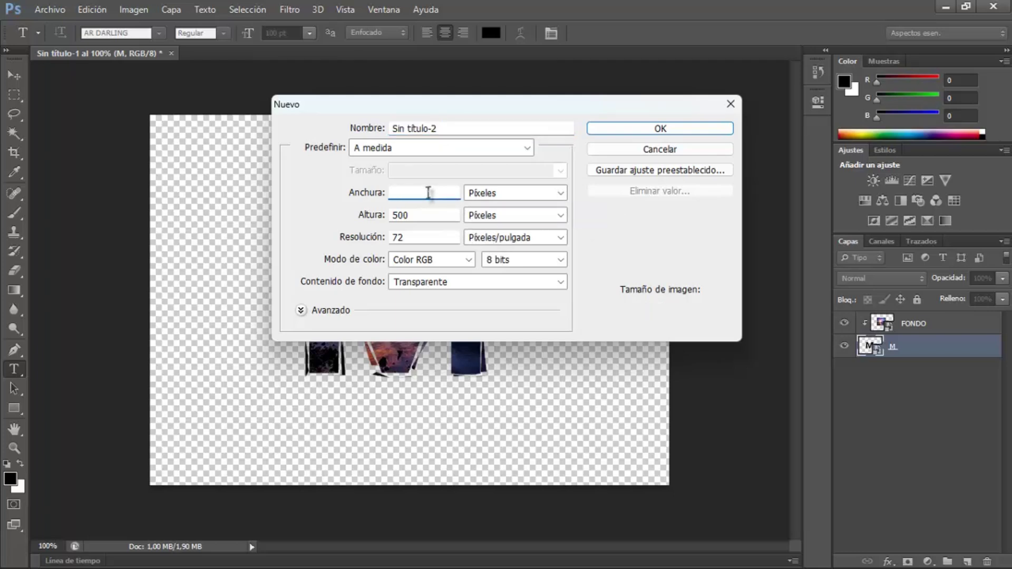
{"action": "type", "text": "900"}
{"action": "left_click", "coordinate": [660, 130]}
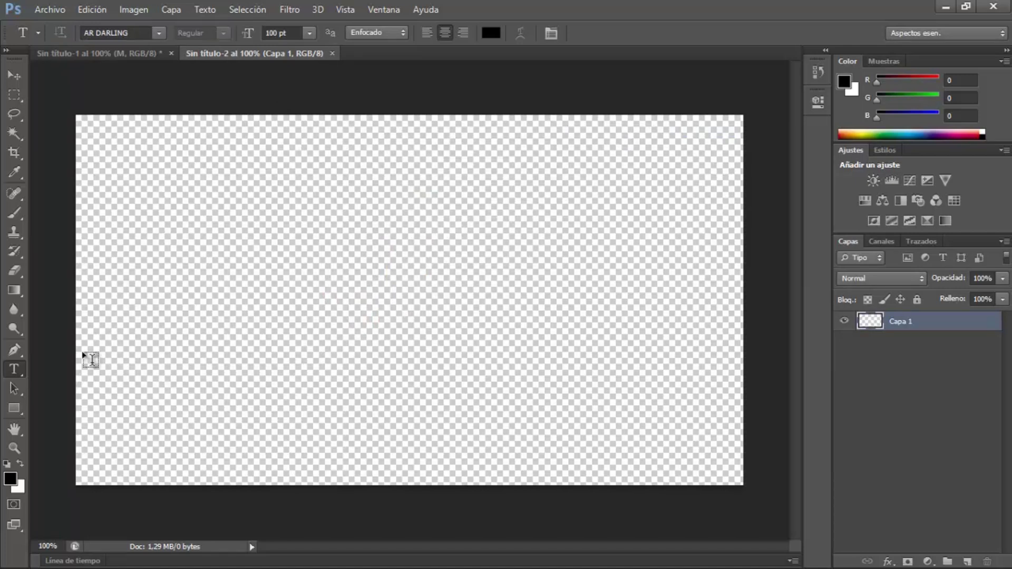
Type HOLA at 400 pt on the new canvas and commit the text
{"action": "left_click", "coordinate": [14, 369]}
{"action": "left_click", "coordinate": [279, 33]}
{"action": "key", "text": "BackSpace"}
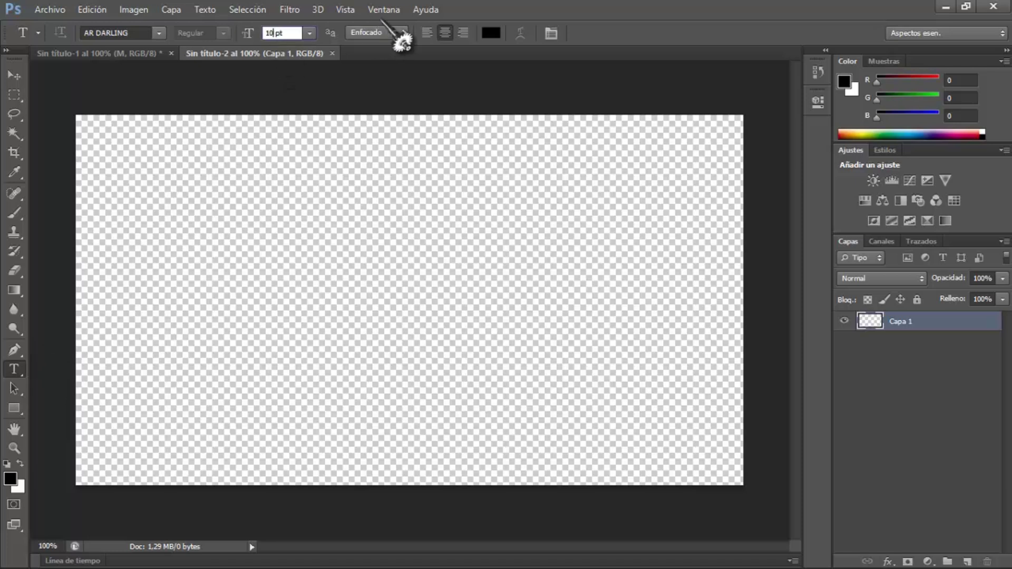
{"action": "key", "text": "BackSpace"}
{"action": "key", "text": "BackSpace"}
{"action": "type", "text": "400"}
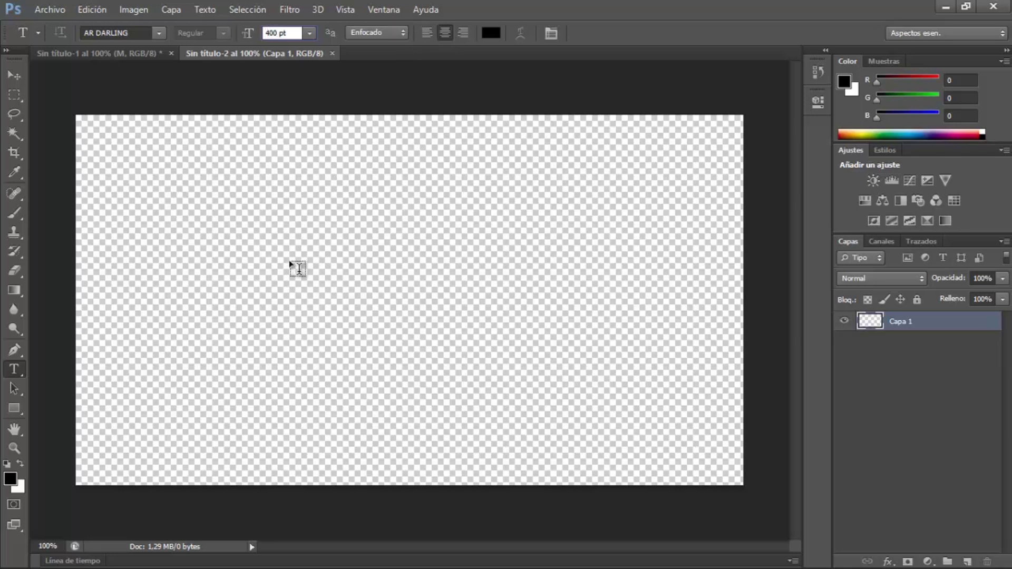
{"action": "left_click", "coordinate": [289, 260]}
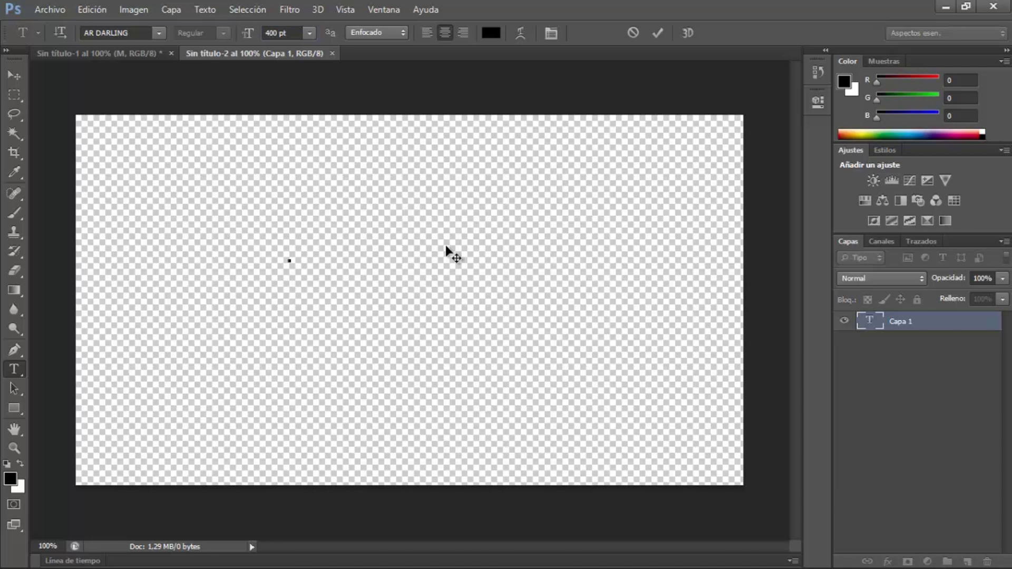
{"action": "type", "text": "H"}
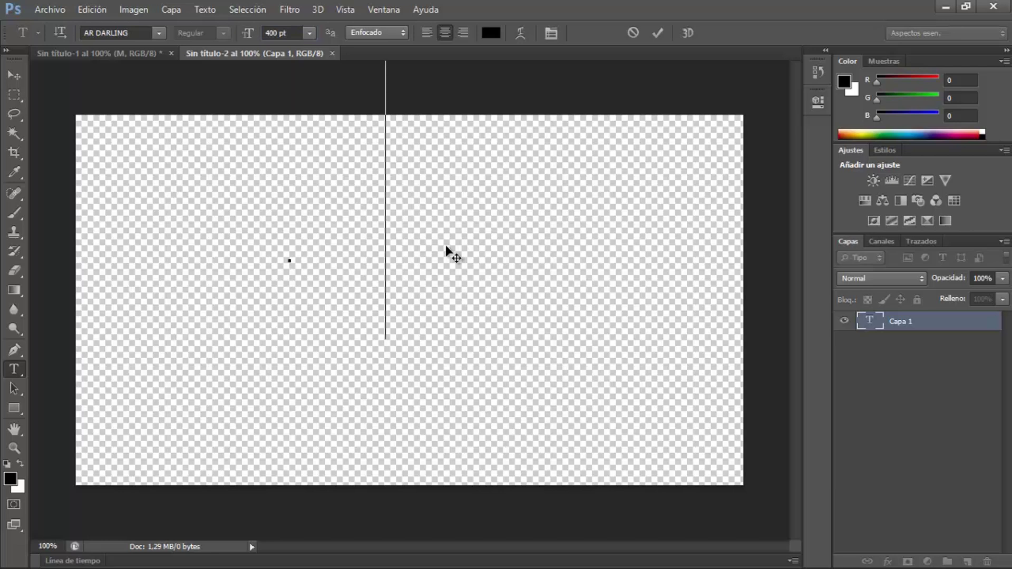
{"action": "type", "text": "OLA"}
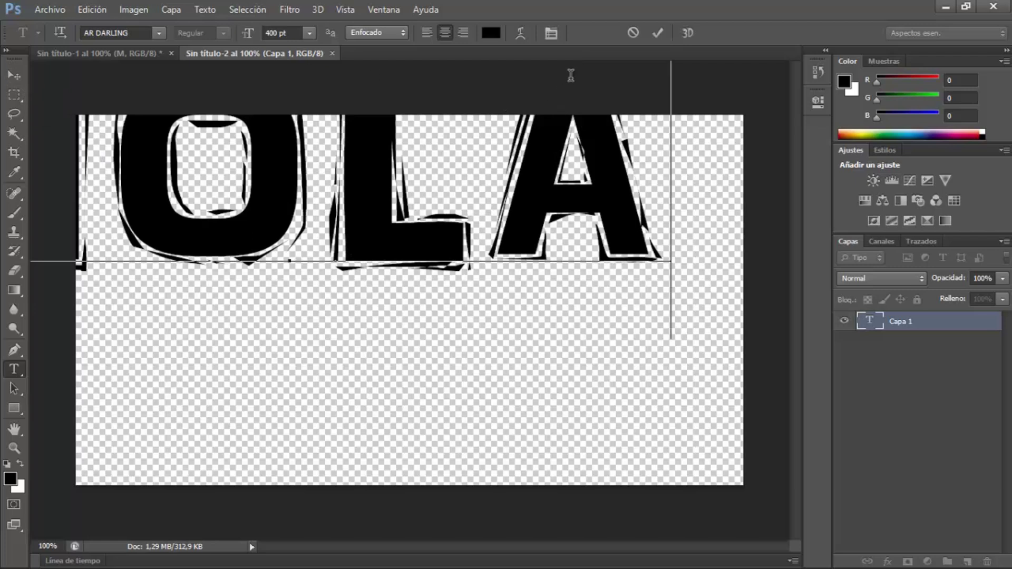
{"action": "left_click", "coordinate": [659, 33]}
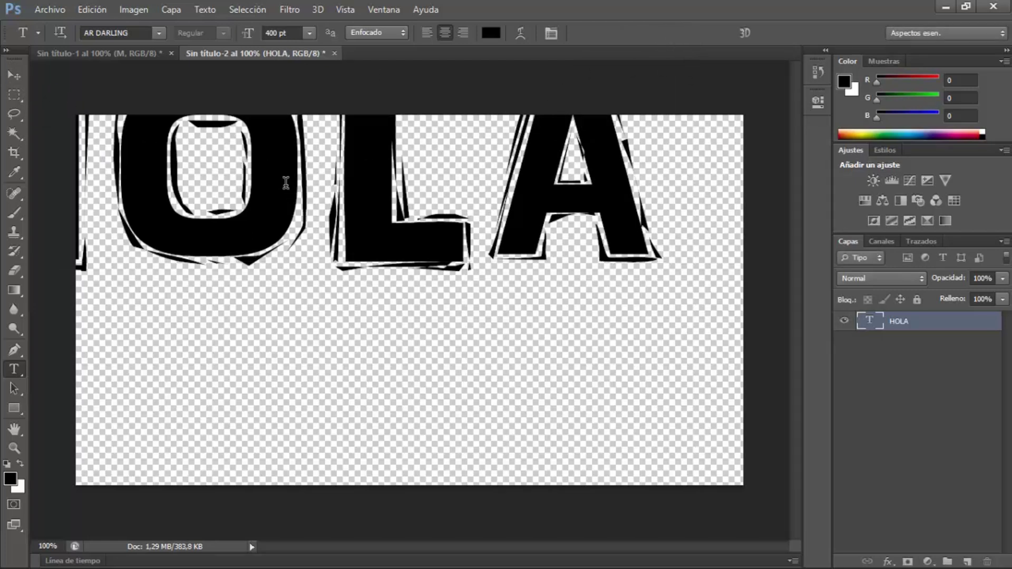
Undo a trial move of HOLA, then reduce all its text from 400 pt to 300 pt
{"action": "left_click", "coordinate": [14, 75]}
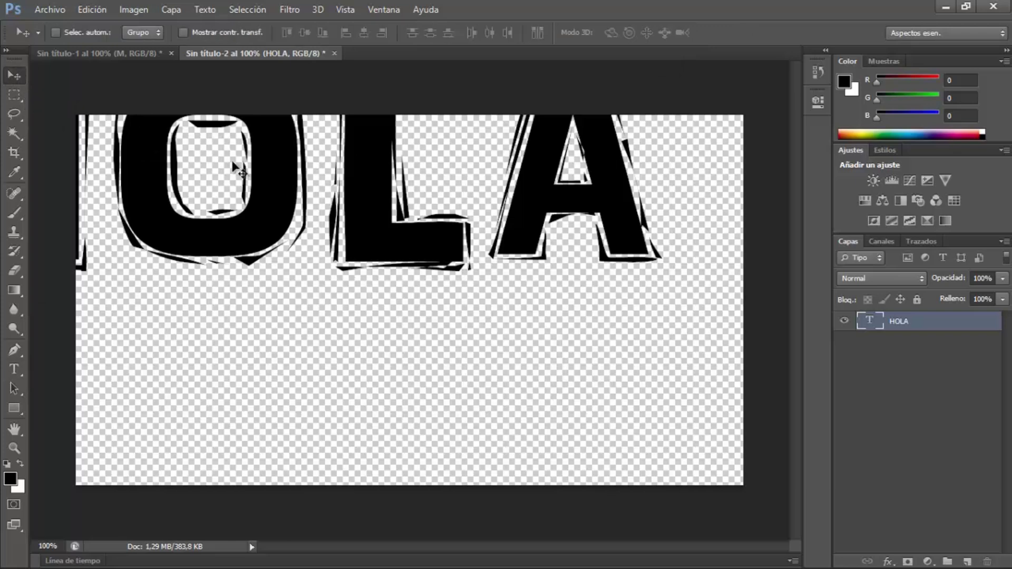
{"action": "mouse_move", "coordinate": [271, 188]}
{"action": "left_mouse_down"}
{"action": "mouse_move", "coordinate": [373, 292]}
{"action": "mouse_move", "coordinate": [399, 283]}
{"action": "left_mouse_up"}
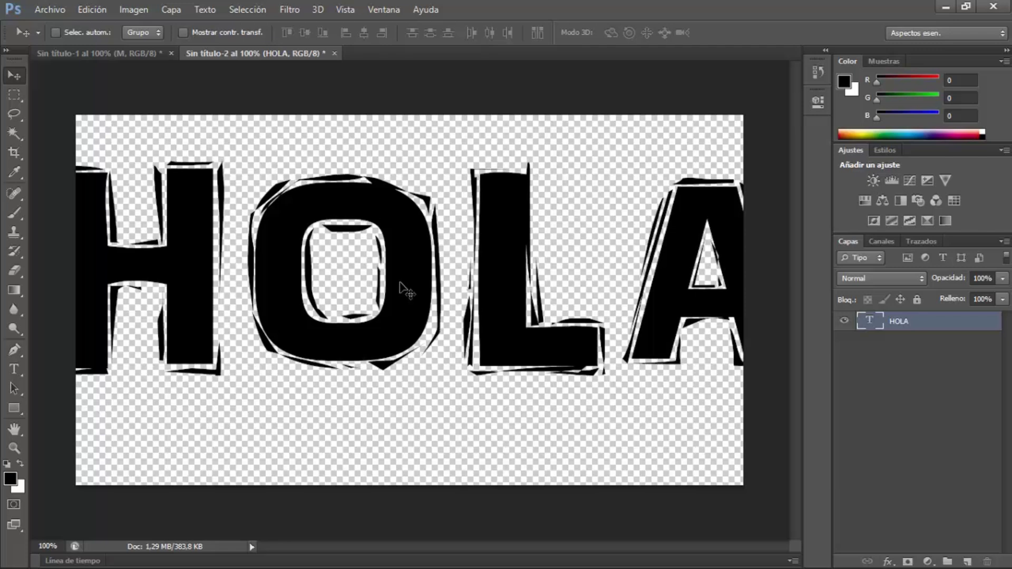
{"action": "key", "text": "ctrl+z"}
{"action": "key", "text": "ctrl+z"}
{"action": "double_click", "coordinate": [898, 321]}
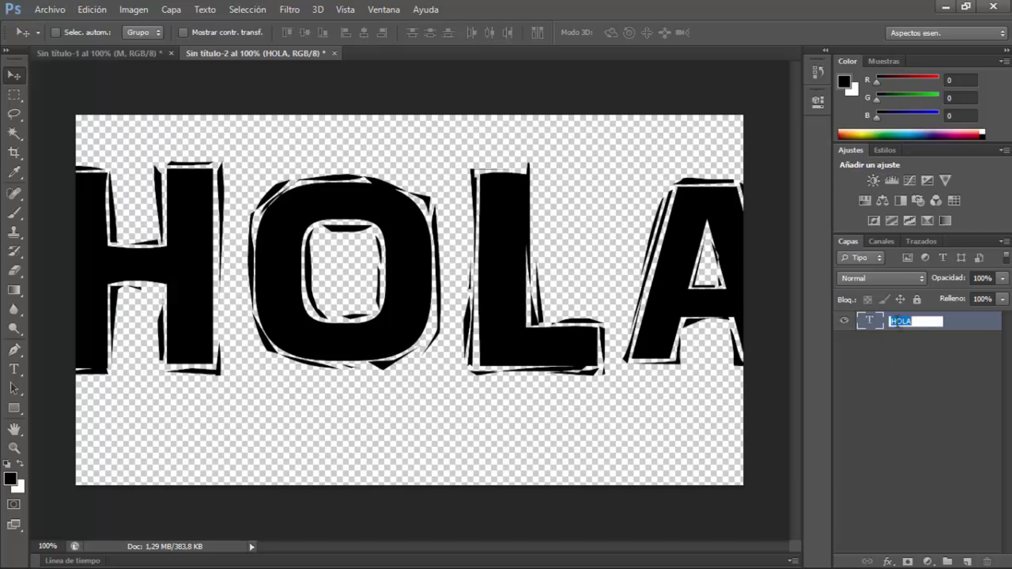
{"action": "double_click", "coordinate": [871, 323]}
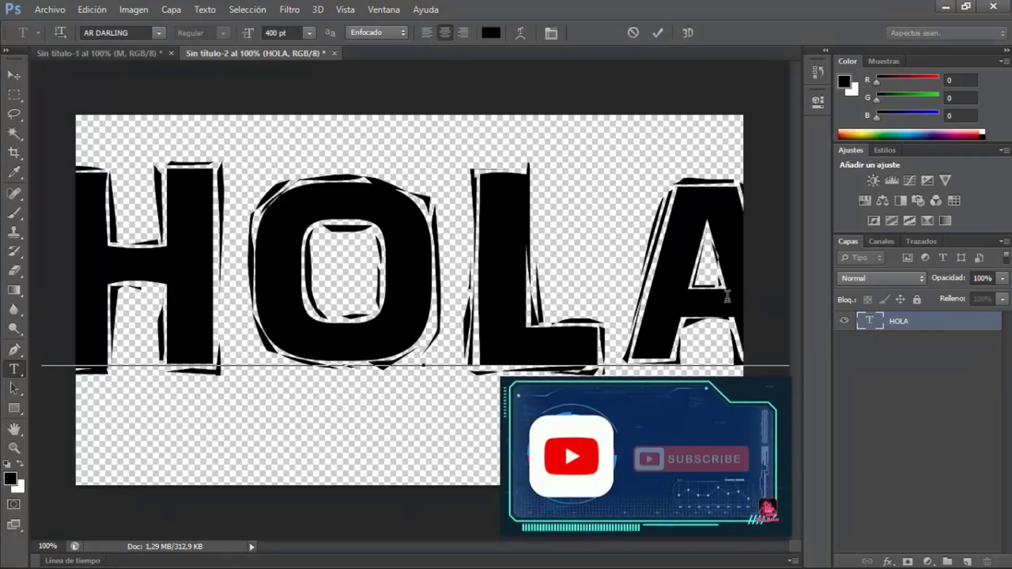
{"action": "left_click", "coordinate": [660, 308]}
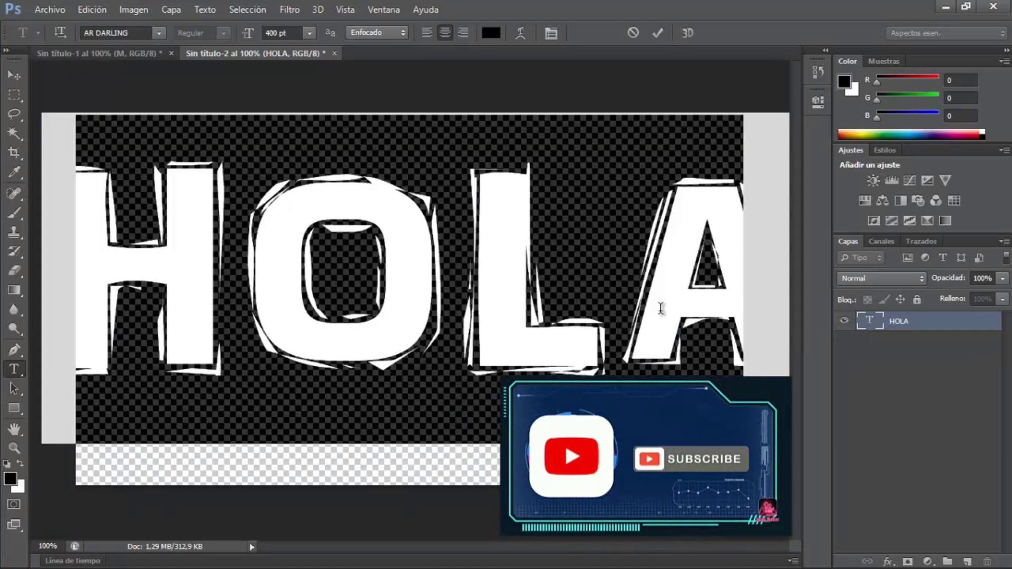
{"action": "key", "text": "ctrl+a"}
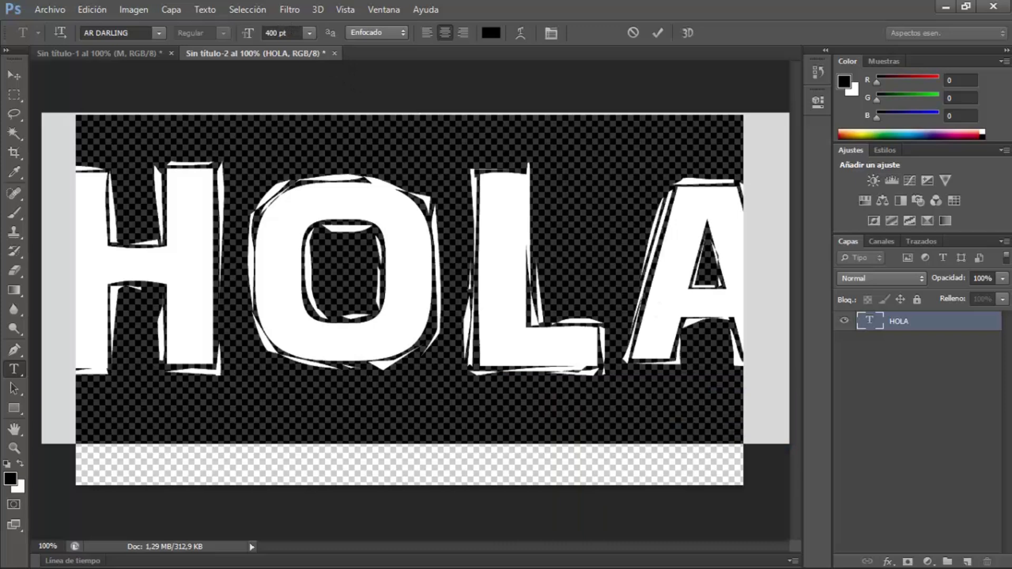
{"action": "left_click", "coordinate": [292, 33]}
{"action": "key", "text": "BackSpace"}
{"action": "key", "text": "BackSpace"}
{"action": "key", "text": "BackSpace"}
{"action": "key", "text": "BackSpace"}
{"action": "key", "text": "BackSpace"}
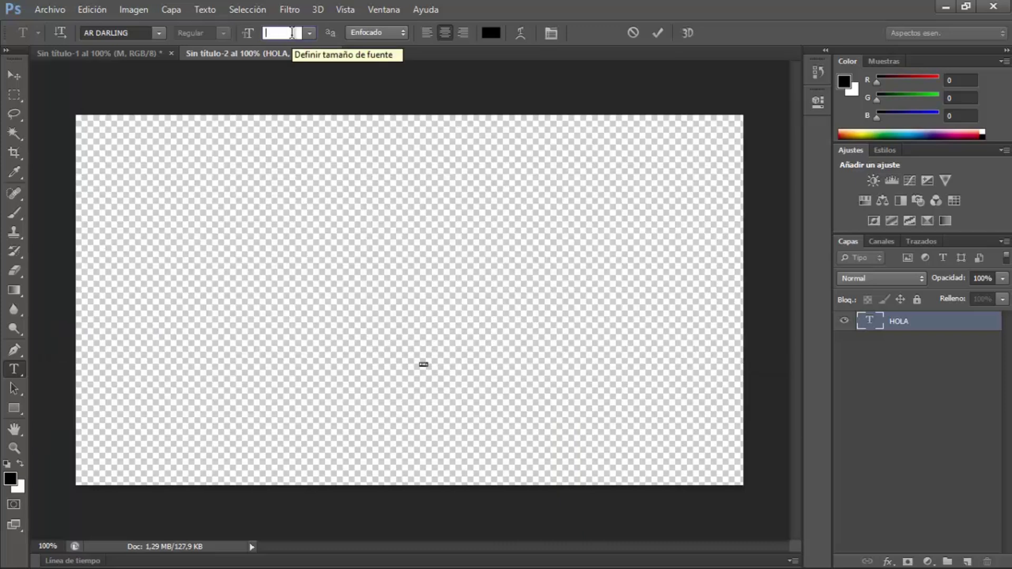
{"action": "type", "text": "300"}
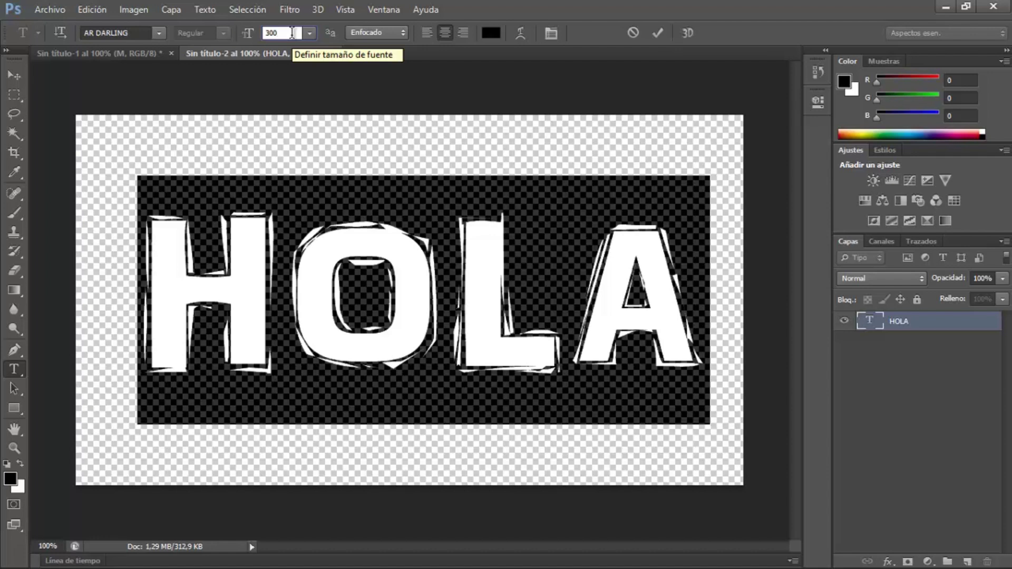
{"action": "left_click", "coordinate": [656, 34]}
{"action": "key", "text": "v"}
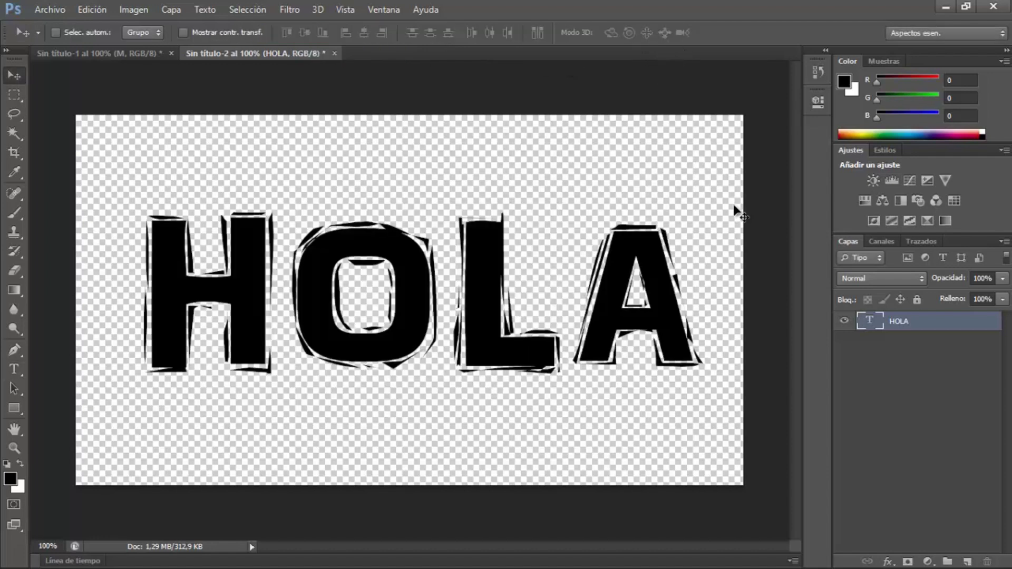
Select the HOLA layer and bring up its layer menu for smart-object conversion
{"action": "left_click", "coordinate": [904, 371]}
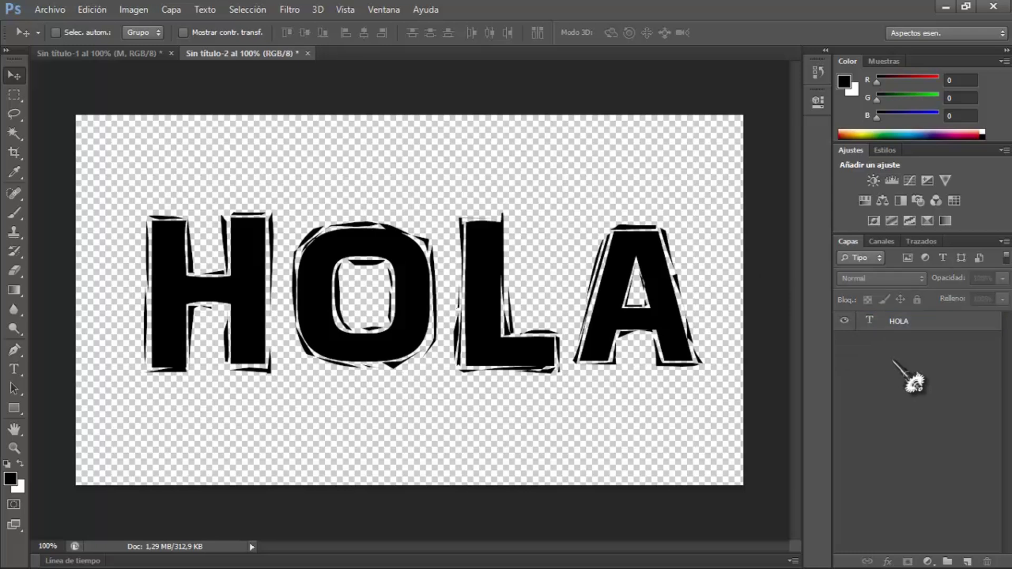
{"action": "left_click", "coordinate": [885, 326]}
{"action": "right_click", "coordinate": [886, 325]}
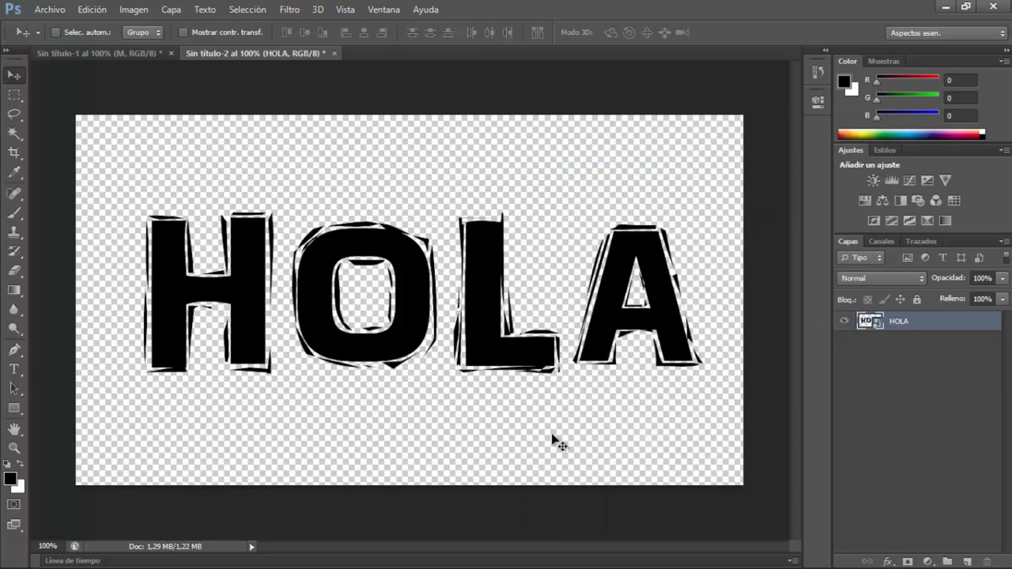
{"action": "mouse_move", "coordinate": [634, 551]}
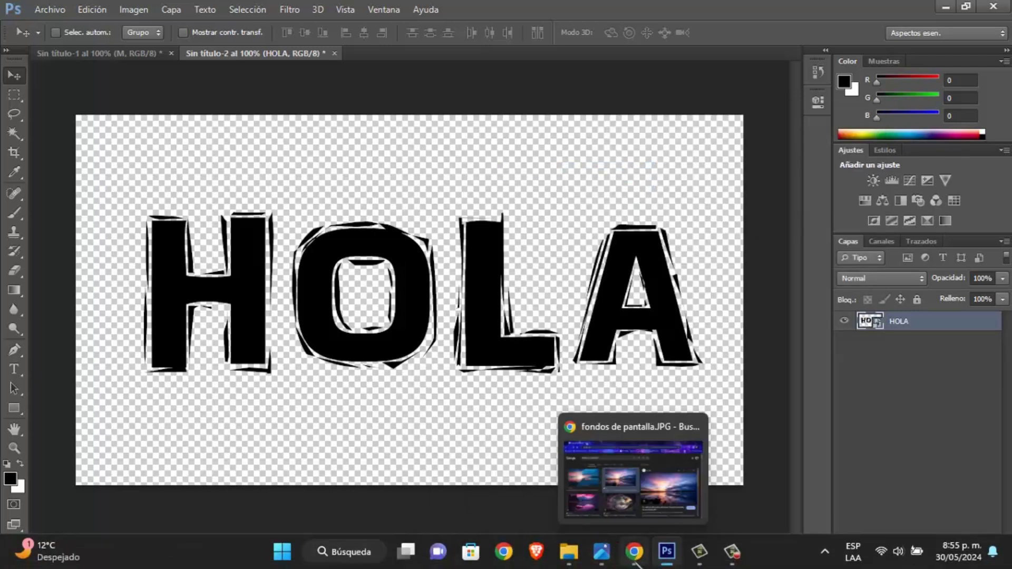
Search Google Images for 'fondos abstractos .JPG'
{"action": "left_click", "coordinate": [653, 464]}
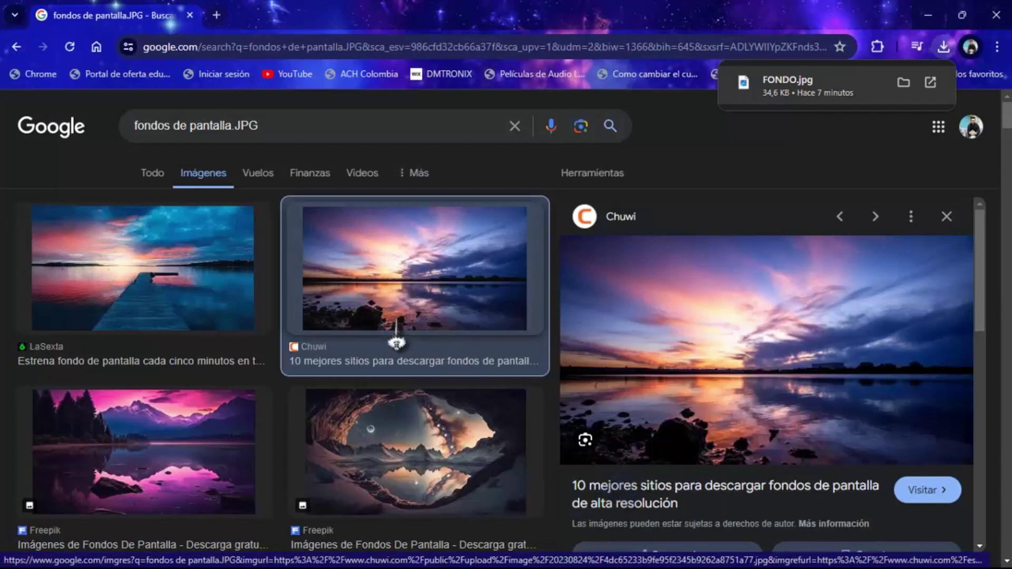
{"action": "left_click", "coordinate": [226, 128]}
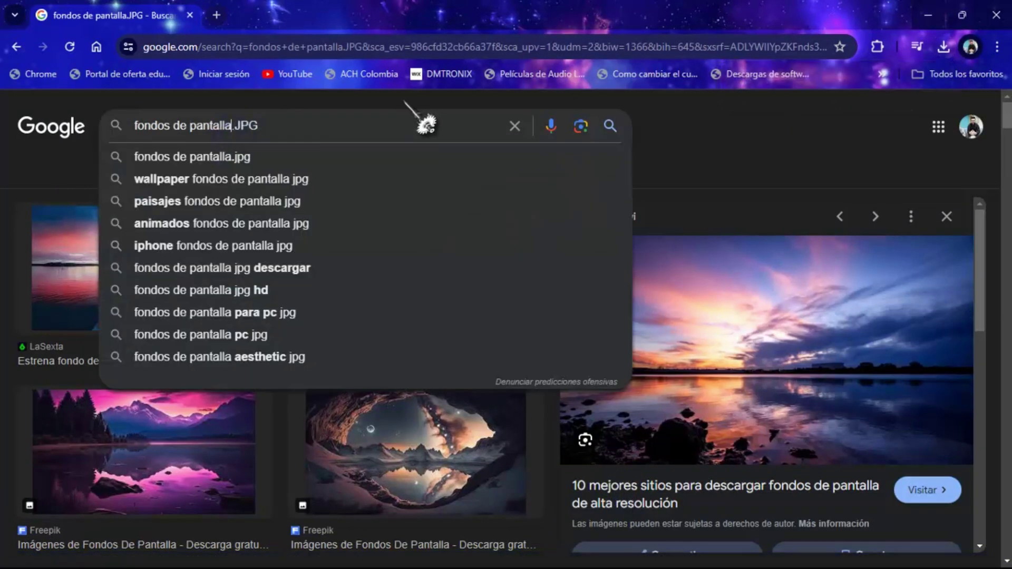
{"action": "key", "text": "BackSpace"}
{"action": "key", "text": "BackSpace"}
{"action": "key", "text": "BackSpace"}
{"action": "key", "text": "BackSpace"}
{"action": "key", "text": "BackSpace"}
{"action": "key", "text": "BackSpace"}
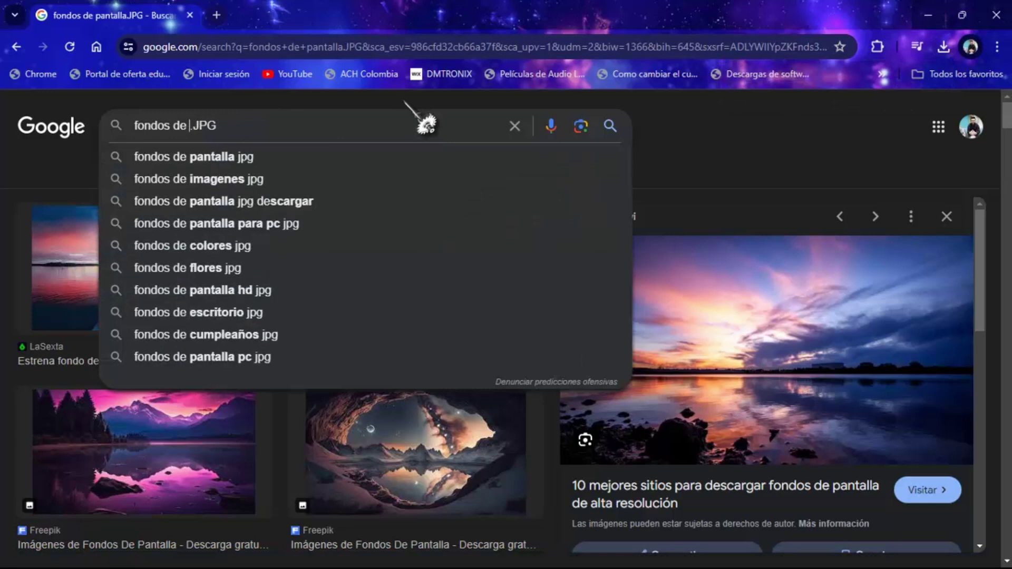
{"action": "key", "text": "BackSpace"}
{"action": "key", "text": "BackSpace"}
{"action": "key", "text": "BackSpace"}
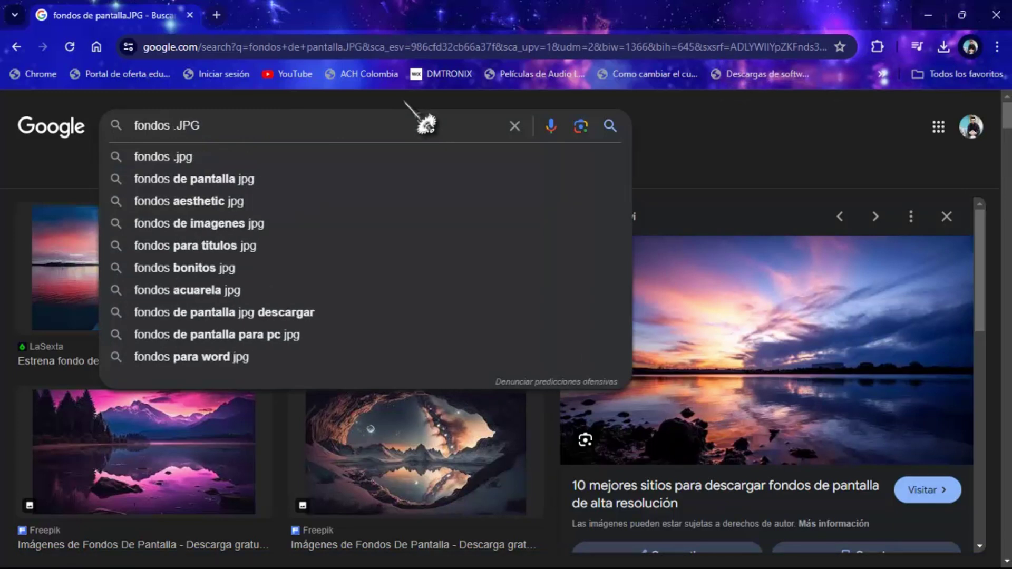
{"action": "type", "text": "AB"}
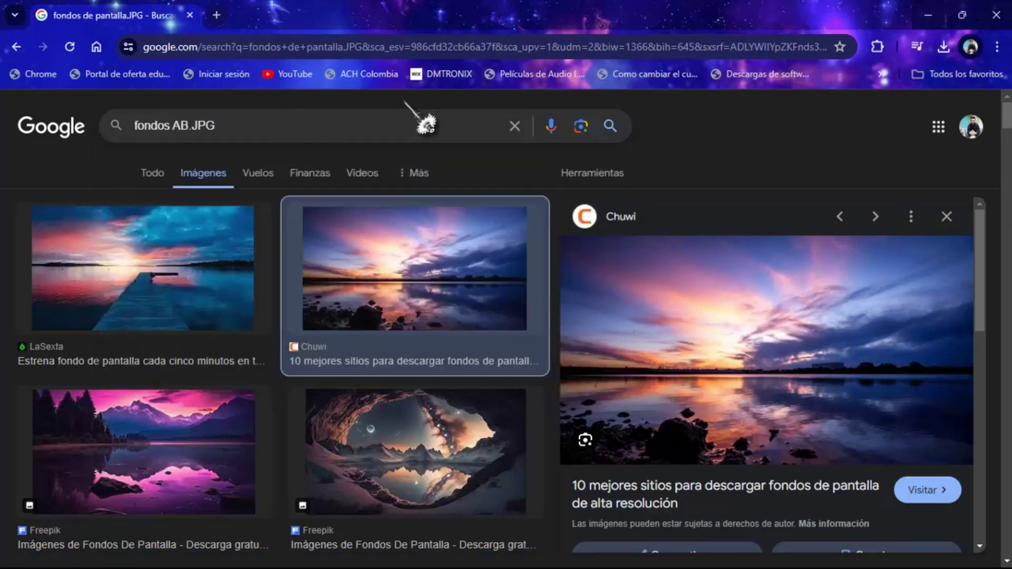
{"action": "type", "text": "S"}
{"action": "key", "text": "BackSpace"}
{"action": "key", "text": "BackSpace"}
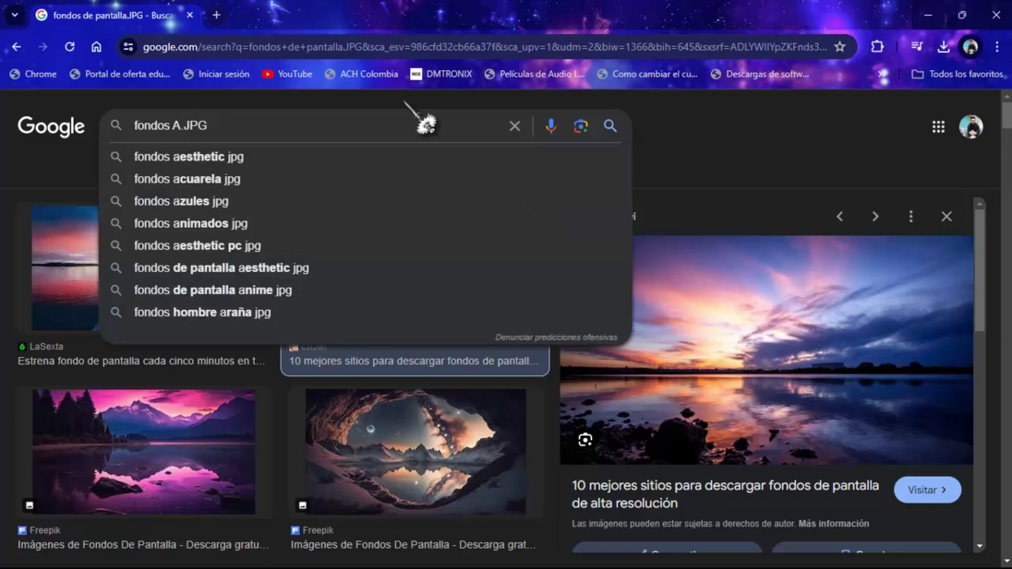
{"action": "key", "text": "BackSpace"}
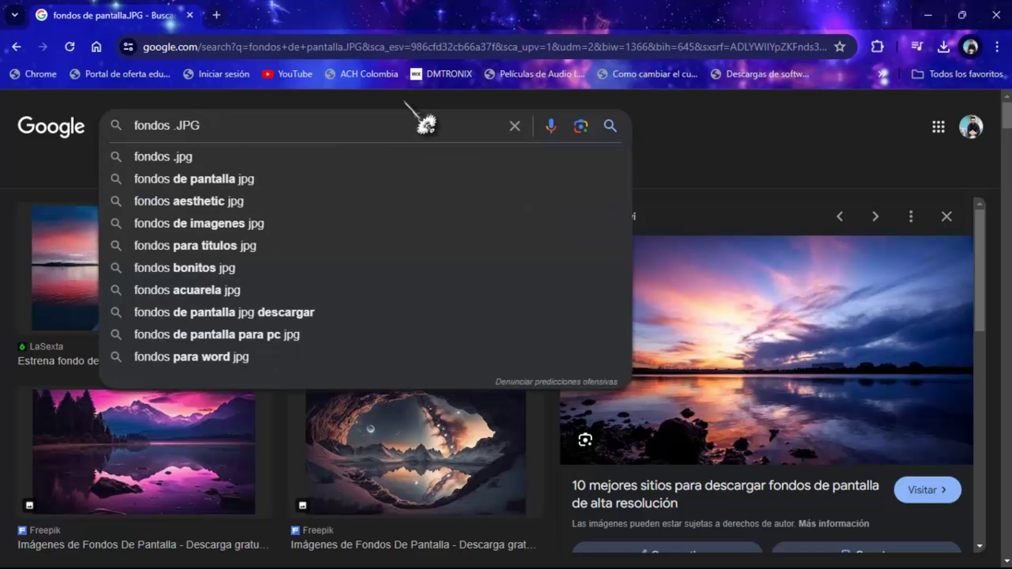
{"action": "type", "text": "abstrac"}
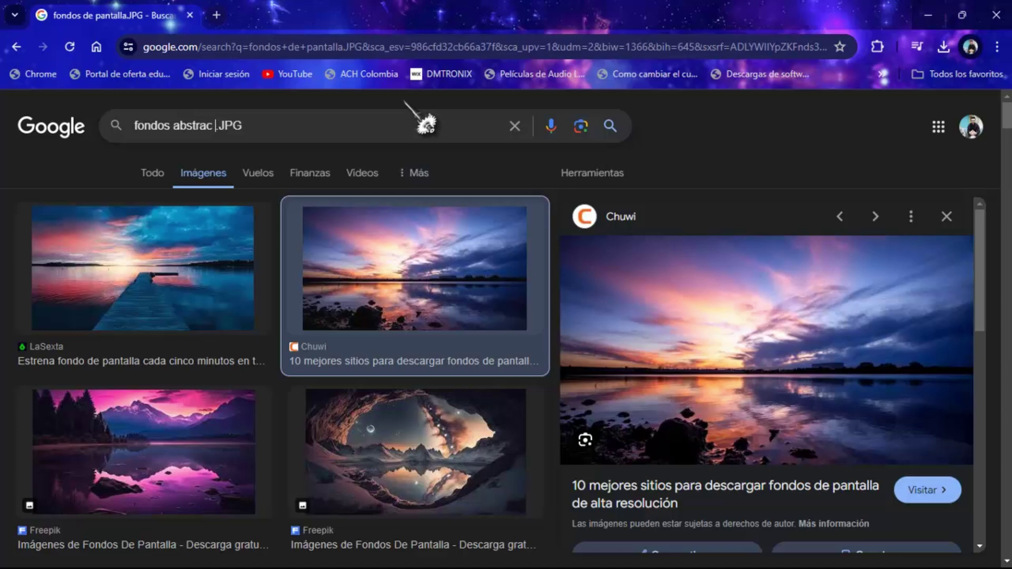
{"action": "key", "text": "Return"}
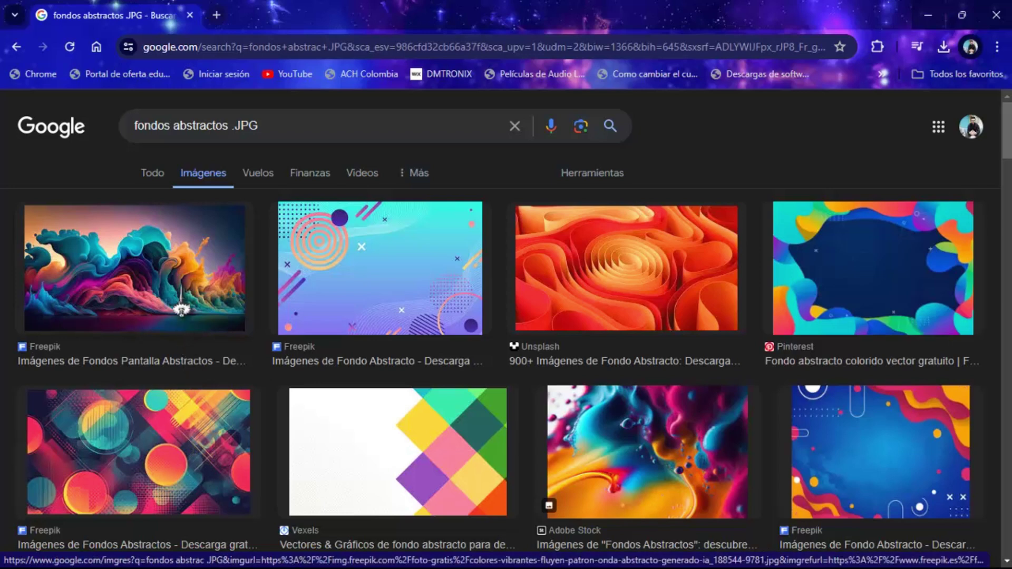
Preview several abstract results, settling on the colourful liquid image
{"action": "left_click", "coordinate": [183, 285]}
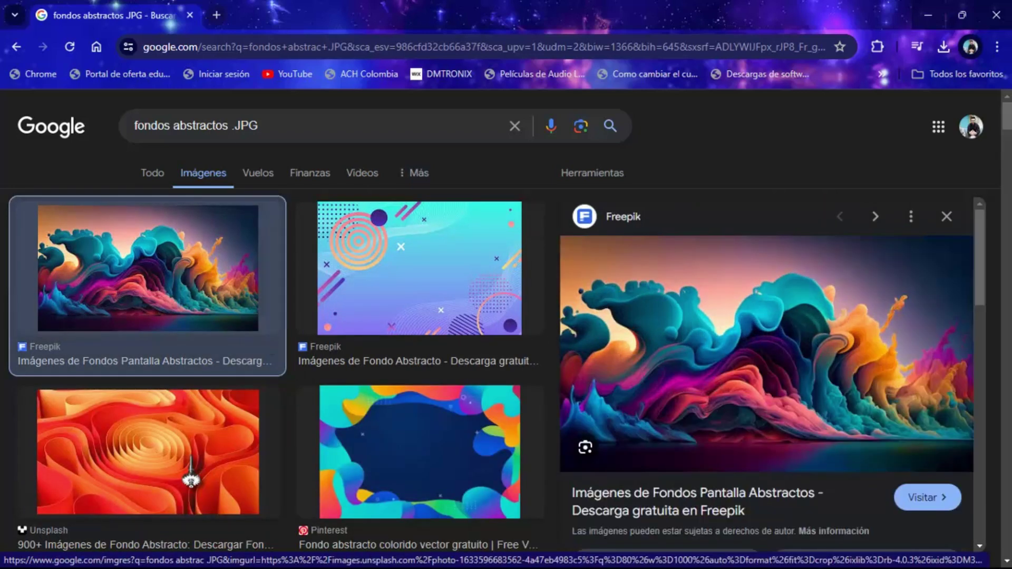
{"action": "left_click", "coordinate": [181, 464]}
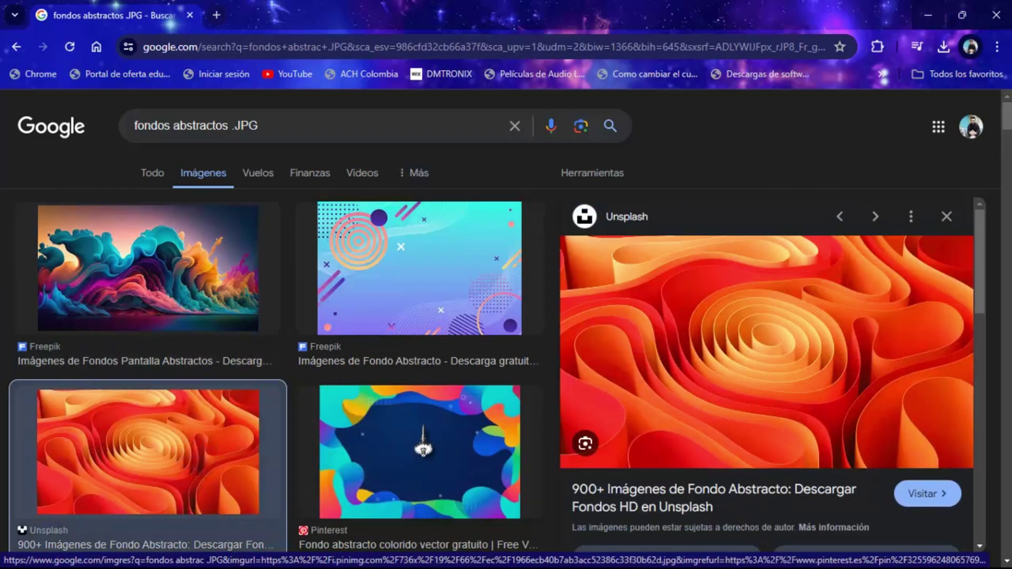
{"action": "left_click", "coordinate": [424, 425]}
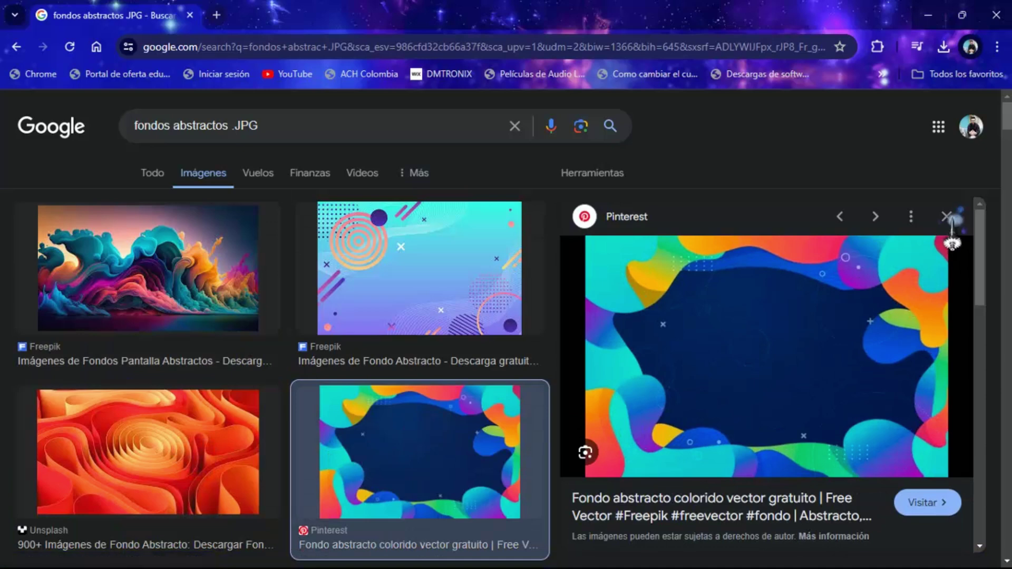
{"action": "left_click", "coordinate": [947, 217]}
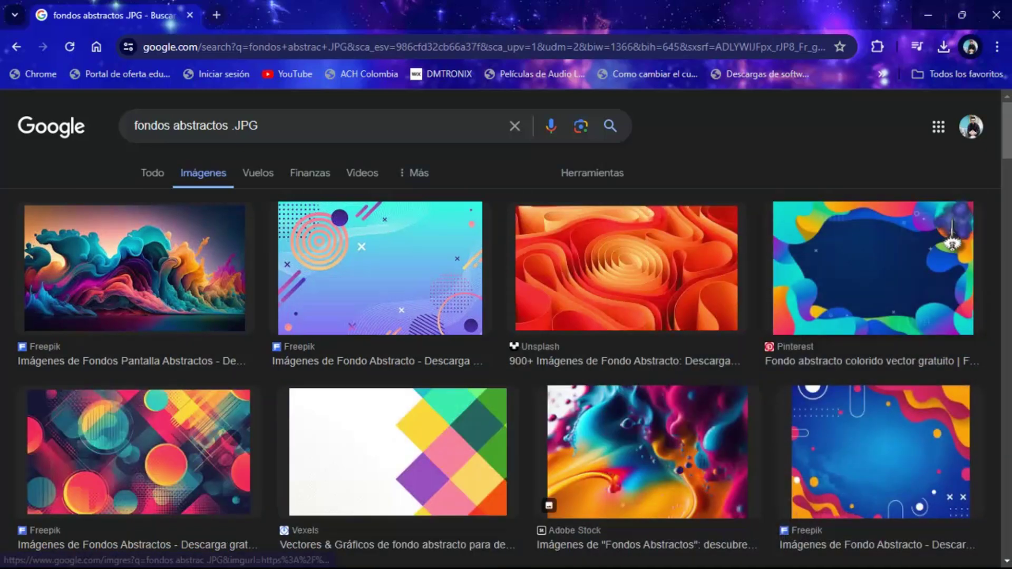
{"action": "left_click", "coordinate": [679, 475]}
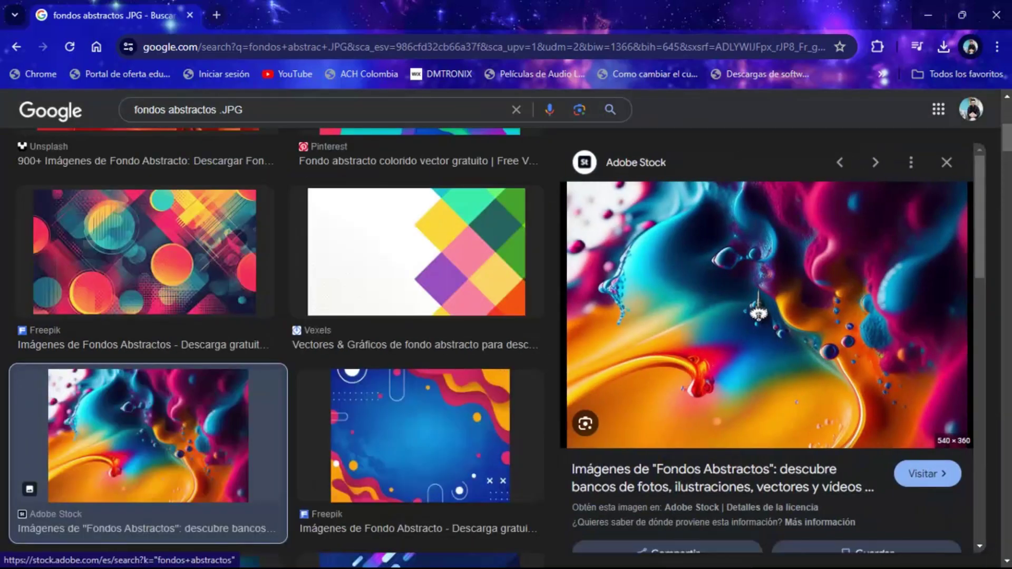
Save the colourful liquid image to disk as FONDO 2
{"action": "right_click", "coordinate": [759, 285]}
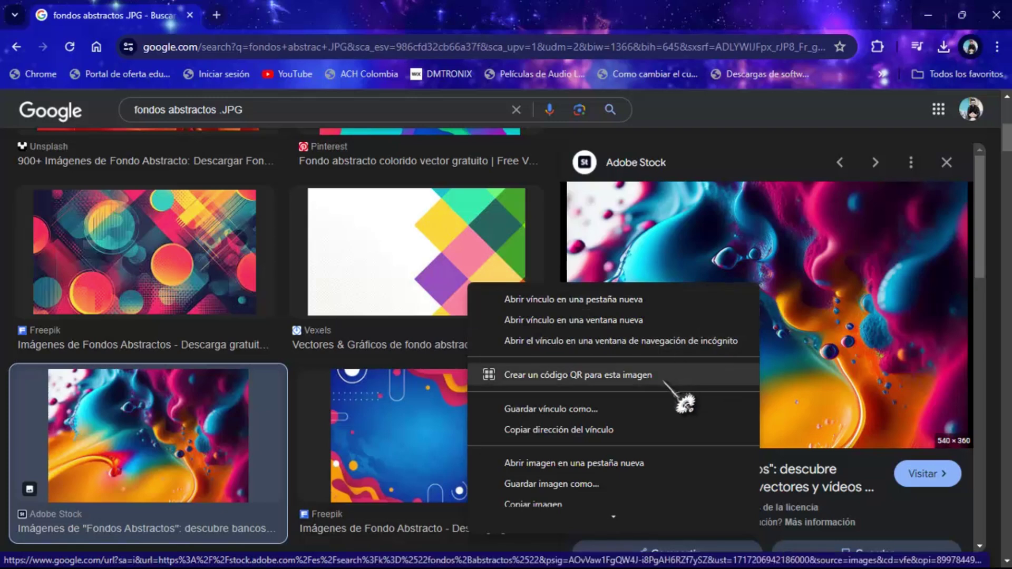
{"action": "left_click", "coordinate": [629, 489]}
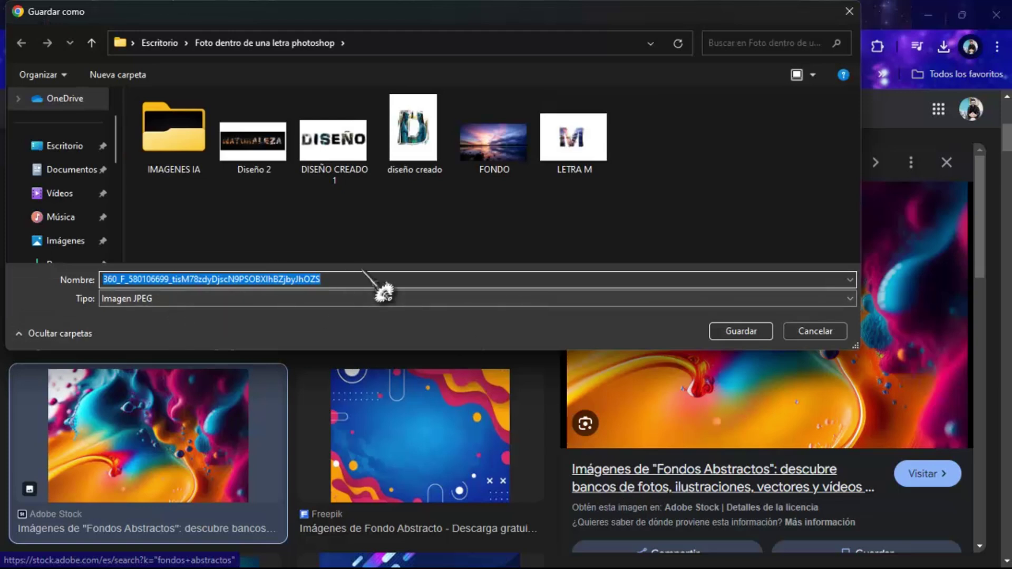
{"action": "key", "text": "BackSpace"}
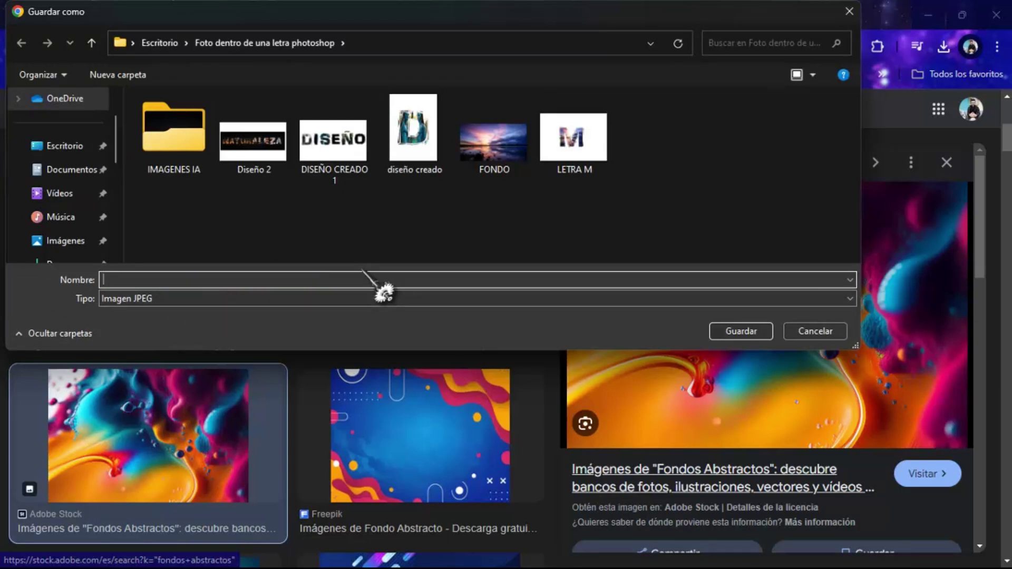
{"action": "type", "text": "FOND"}
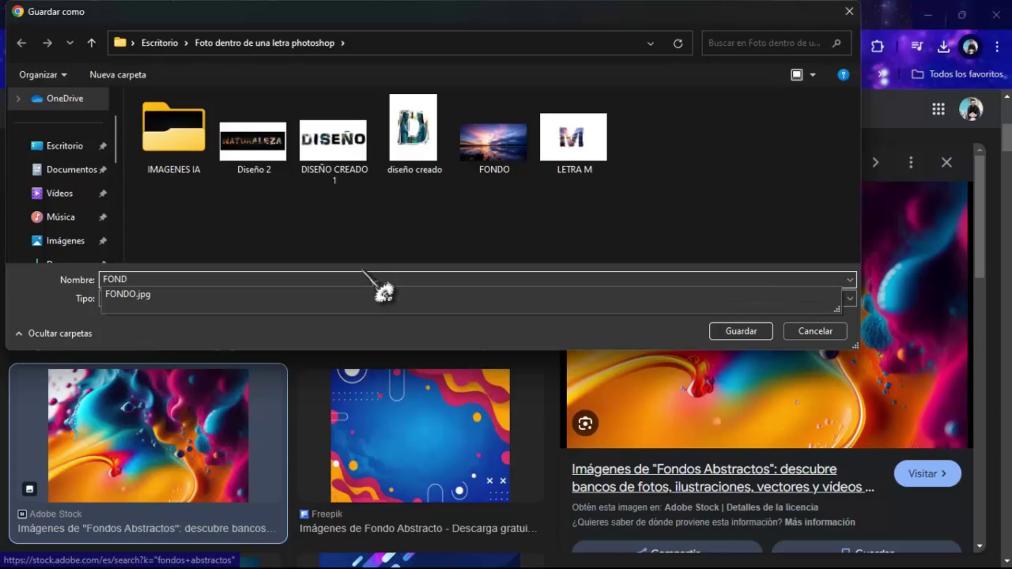
{"action": "type", "text": "O 2"}
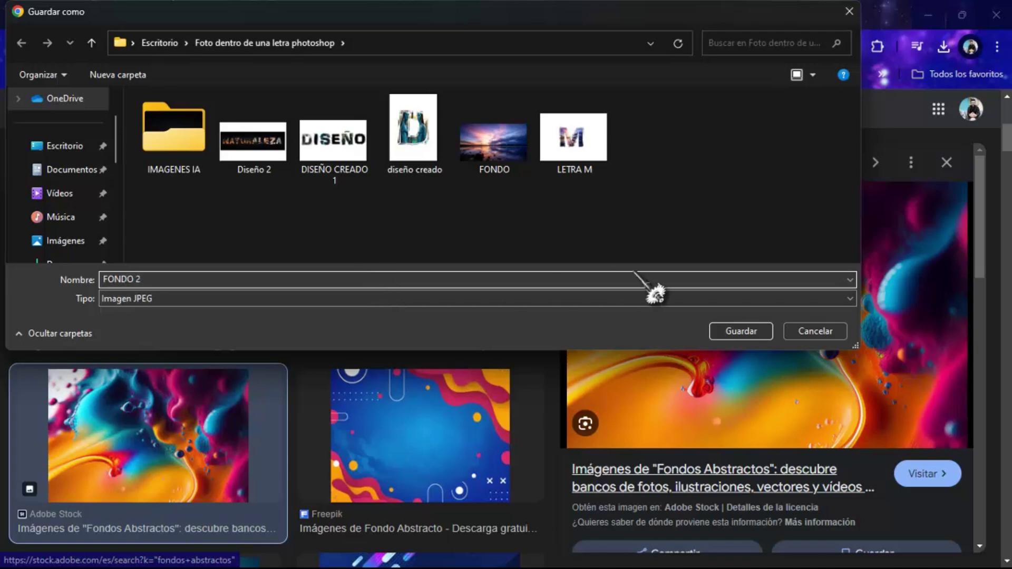
{"action": "left_click", "coordinate": [759, 332]}
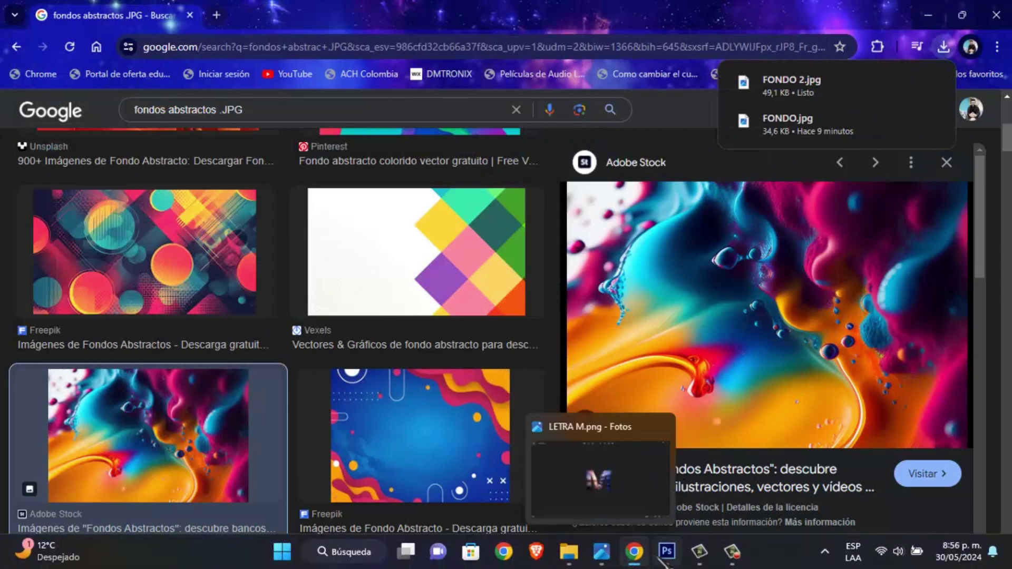
Place the FONDO 2 image into the HOLA document
{"action": "left_click", "coordinate": [667, 551]}
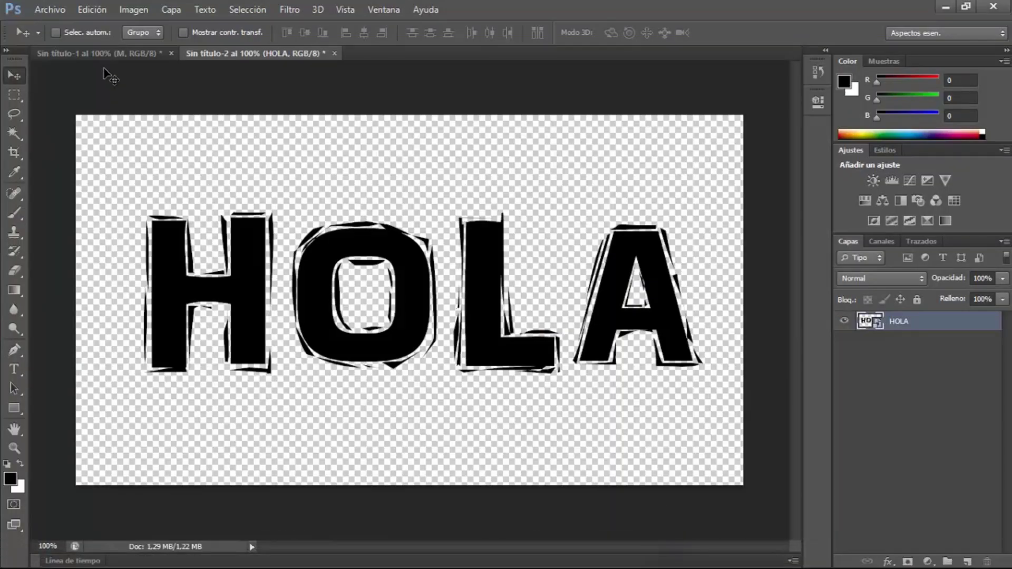
{"action": "left_click", "coordinate": [59, 10]}
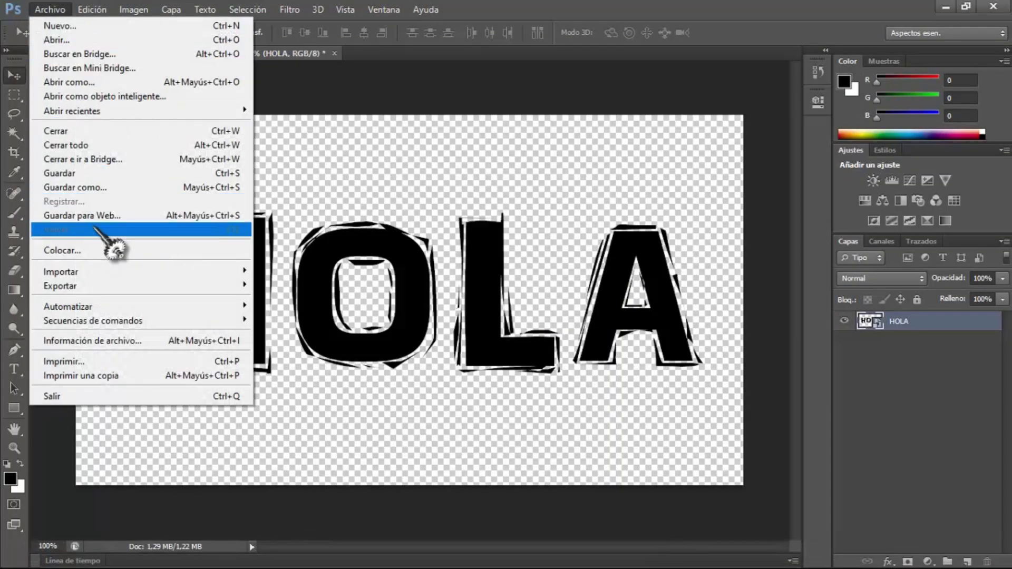
{"action": "left_click", "coordinate": [100, 252]}
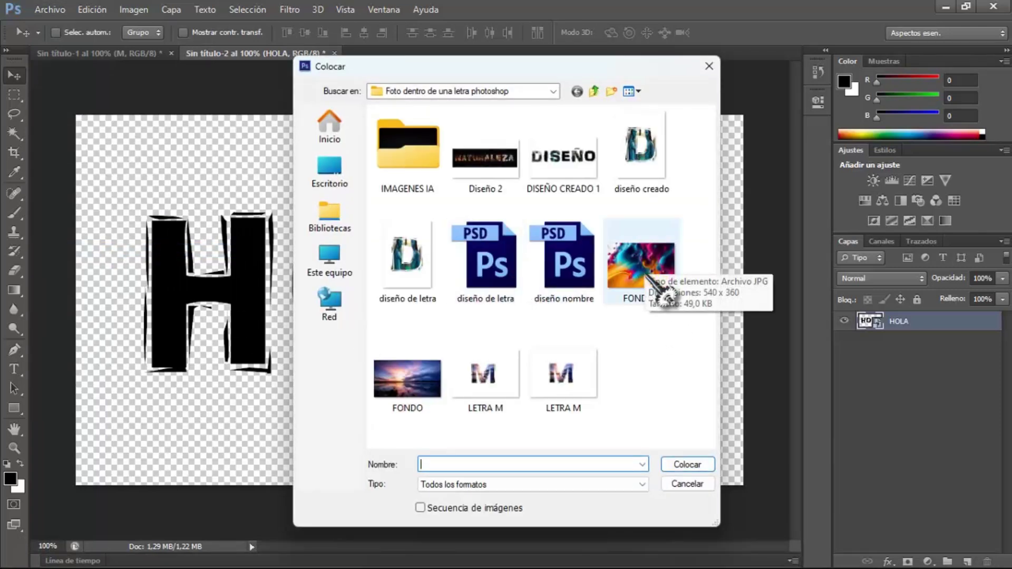
{"action": "left_click", "coordinate": [662, 285]}
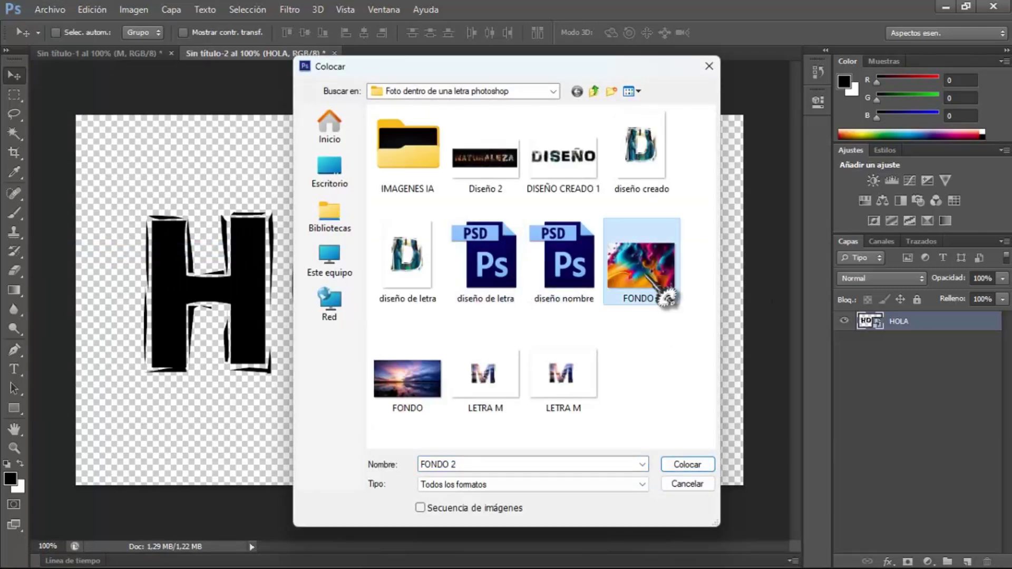
{"action": "left_click", "coordinate": [701, 465]}
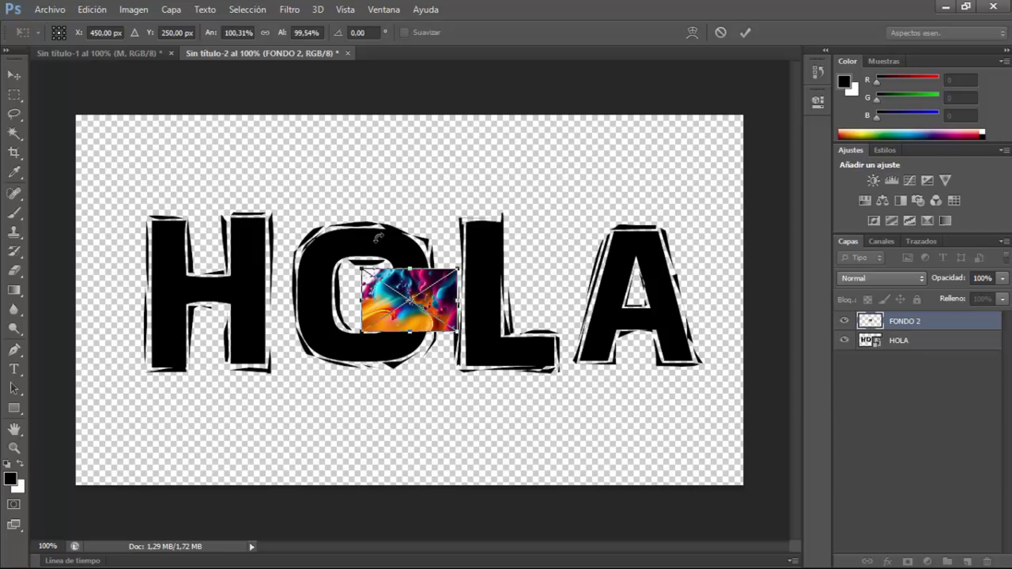
Stretch FONDO 2 over the whole word, commit it, and clip it to HOLA
{"action": "mouse_move", "coordinate": [360, 269]}
{"action": "left_mouse_down"}
{"action": "mouse_move", "coordinate": [120, 205]}
{"action": "mouse_move", "coordinate": [131, 204]}
{"action": "left_mouse_up"}
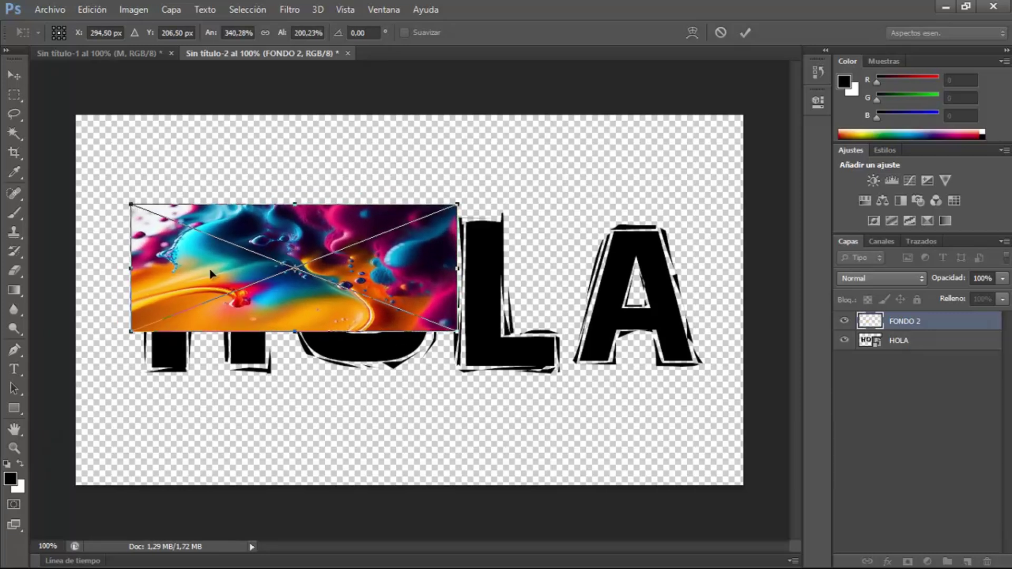
{"action": "left_click_drag", "start_coordinate": [295, 331], "coordinate": [295, 380]}
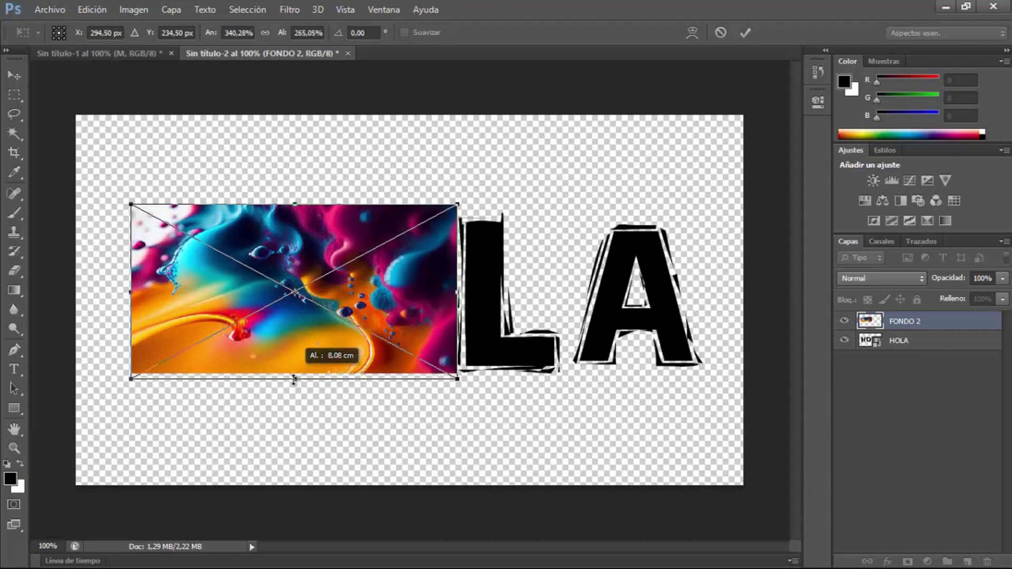
{"action": "left_click_drag", "start_coordinate": [457, 295], "coordinate": [715, 285]}
{"action": "left_click", "coordinate": [745, 33]}
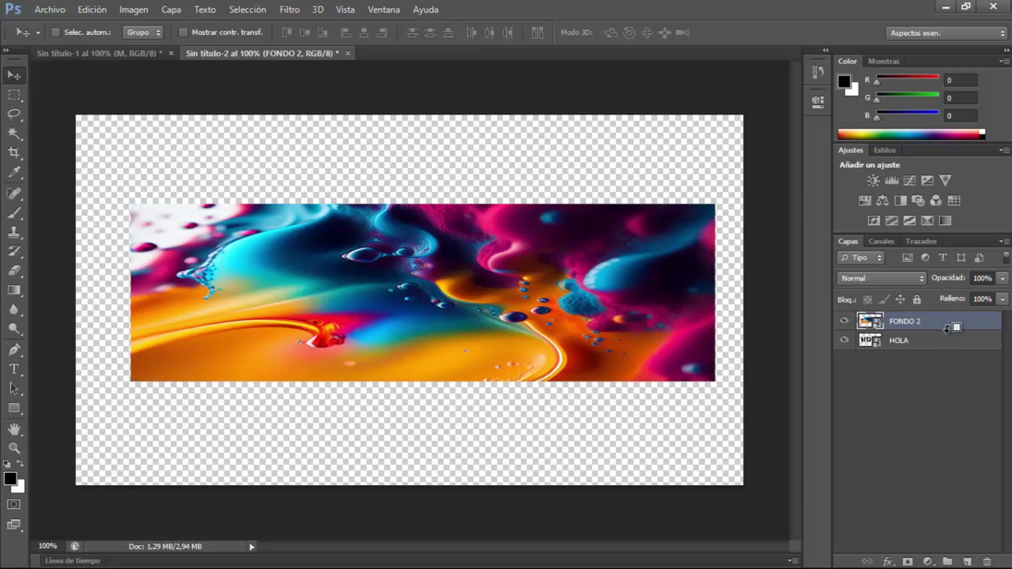
{"action": "left_click", "coordinate": [948, 330], "text": "alt"}
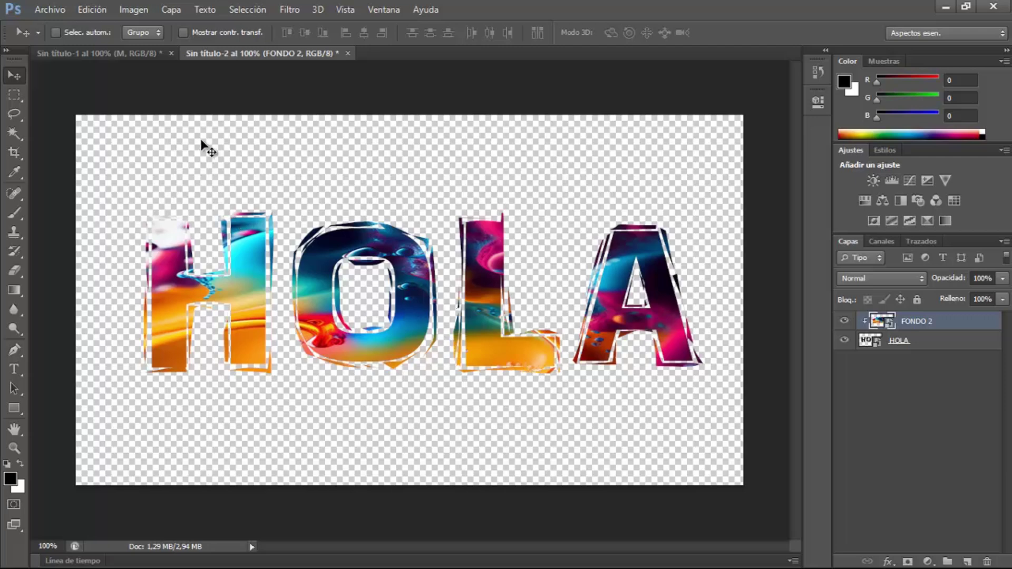
{"action": "left_click", "coordinate": [50, 10]}
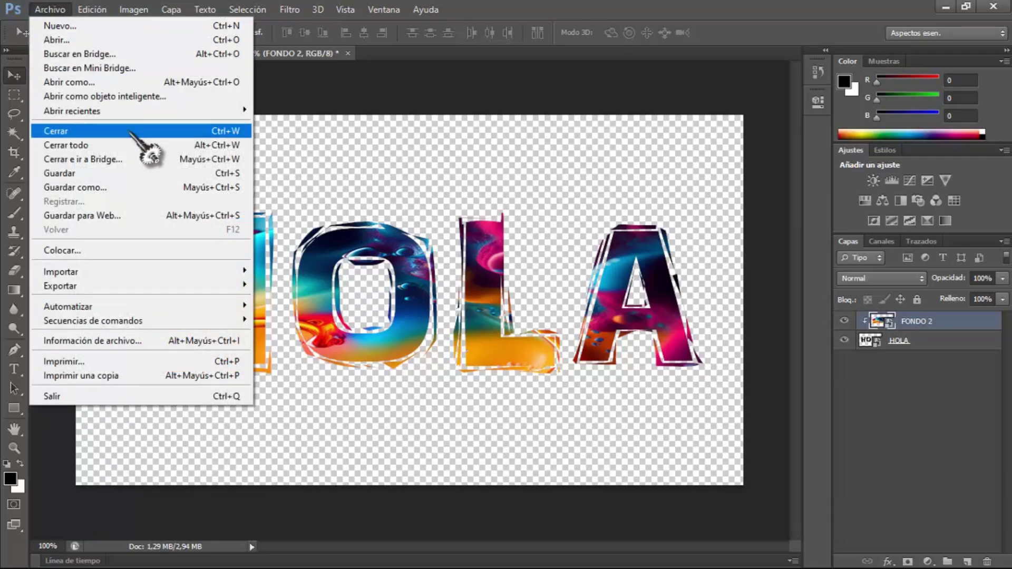
Save a JPEG copy of the HOLA design as TEXTO FONDO
{"action": "left_click", "coordinate": [123, 189]}
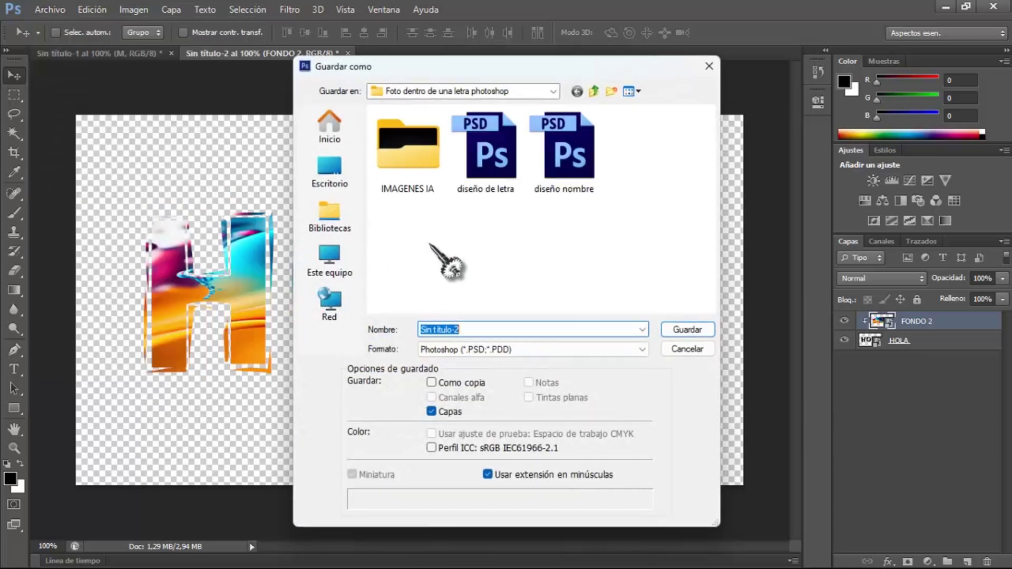
{"action": "left_click", "coordinate": [640, 350]}
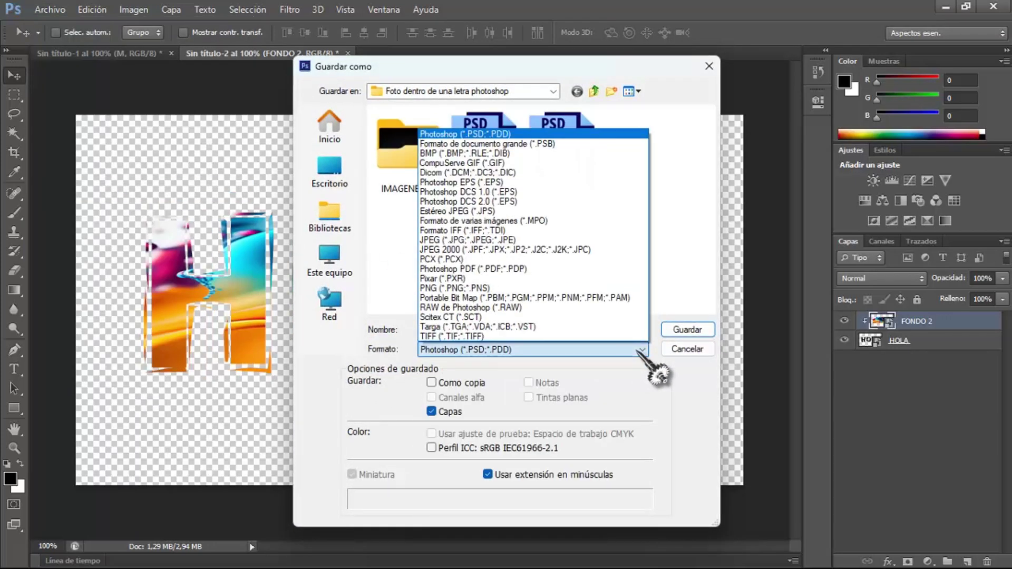
{"action": "left_click", "coordinate": [549, 240]}
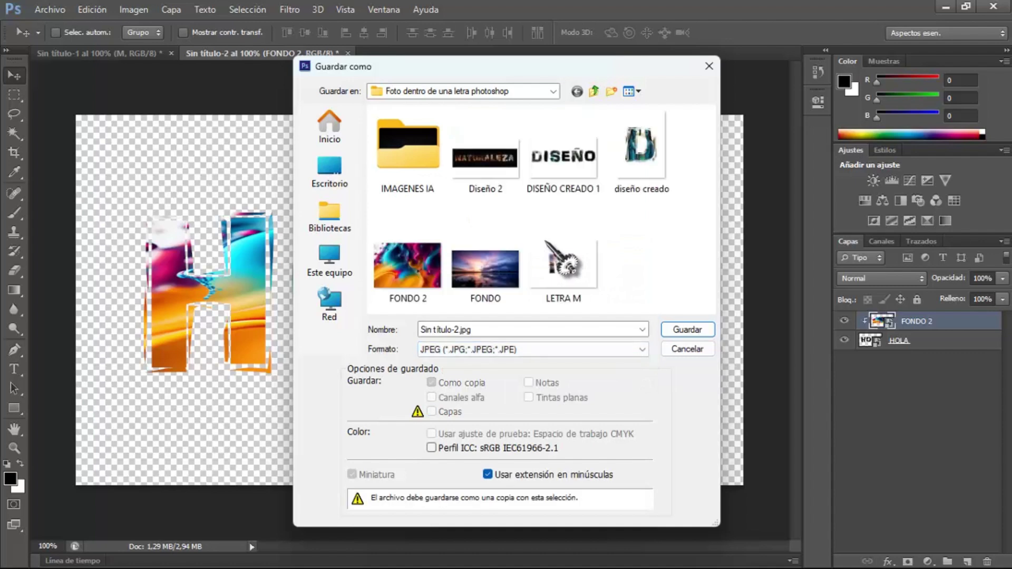
{"action": "left_click", "coordinate": [527, 327]}
{"action": "type", "text": "TEXTO FONDO"}
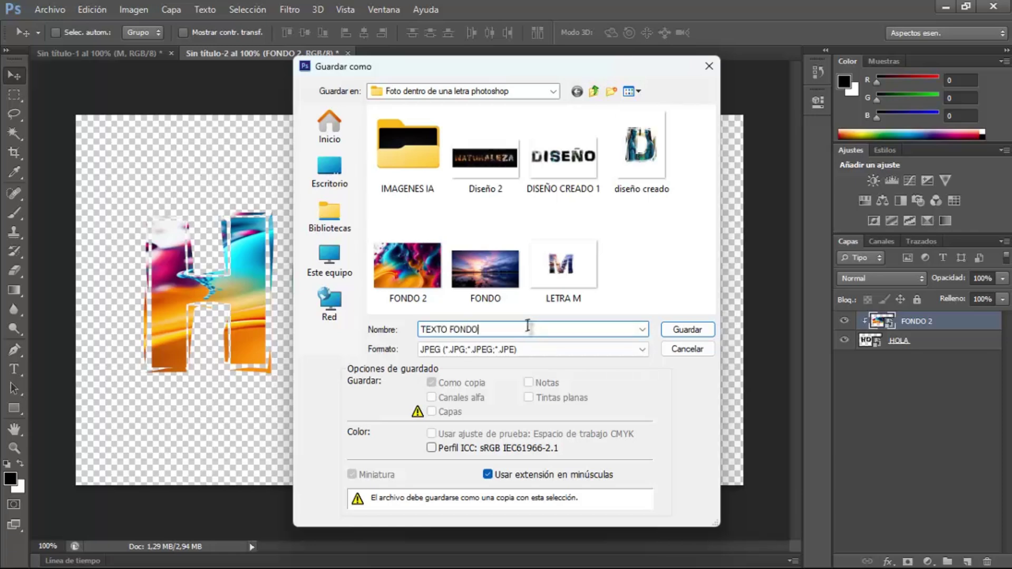
{"action": "left_click", "coordinate": [704, 331]}
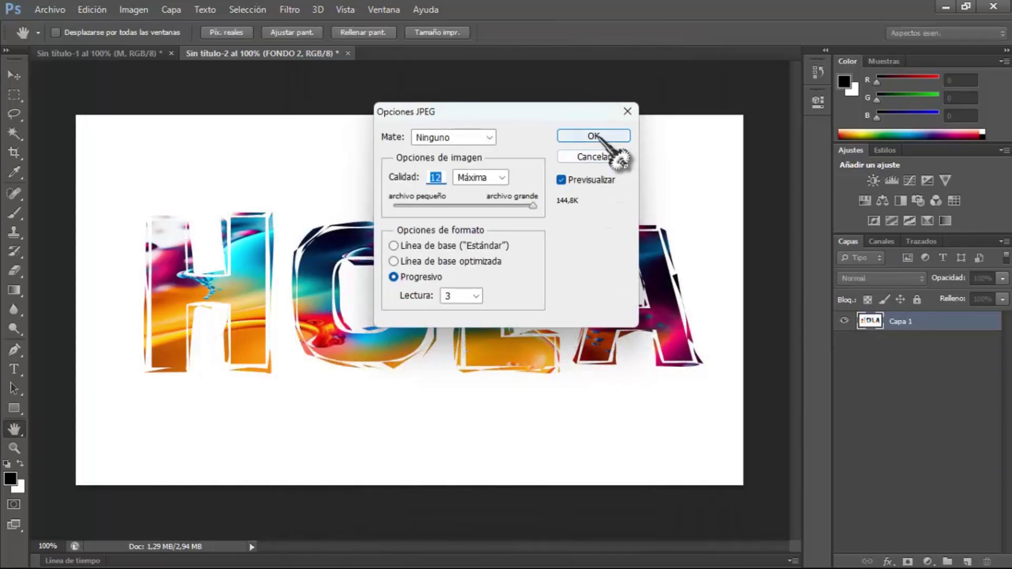
{"action": "left_click", "coordinate": [601, 137]}
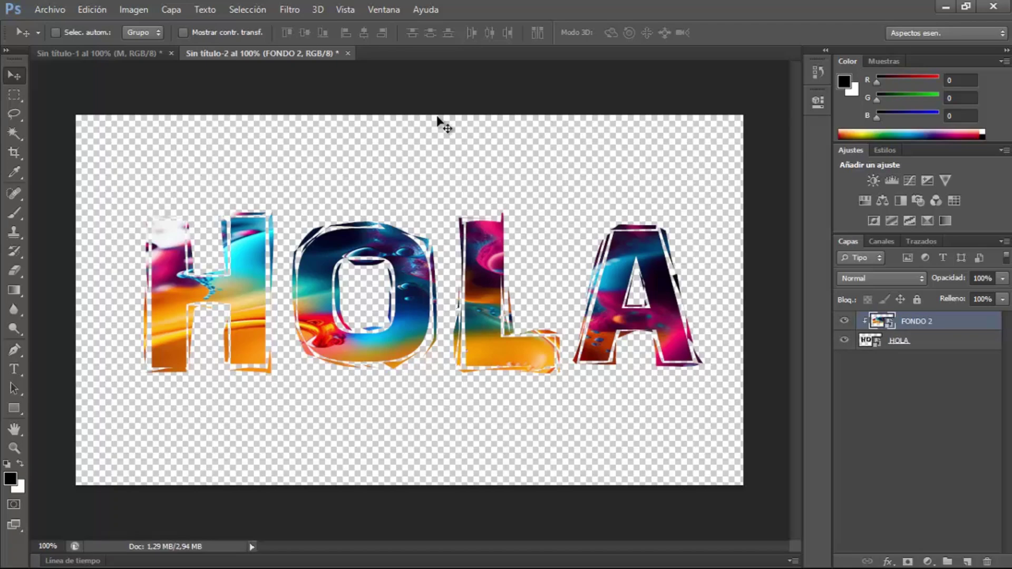
Save a PNG copy of the HOLA design named FONDO TEXTO 2
{"action": "left_click", "coordinate": [65, 12]}
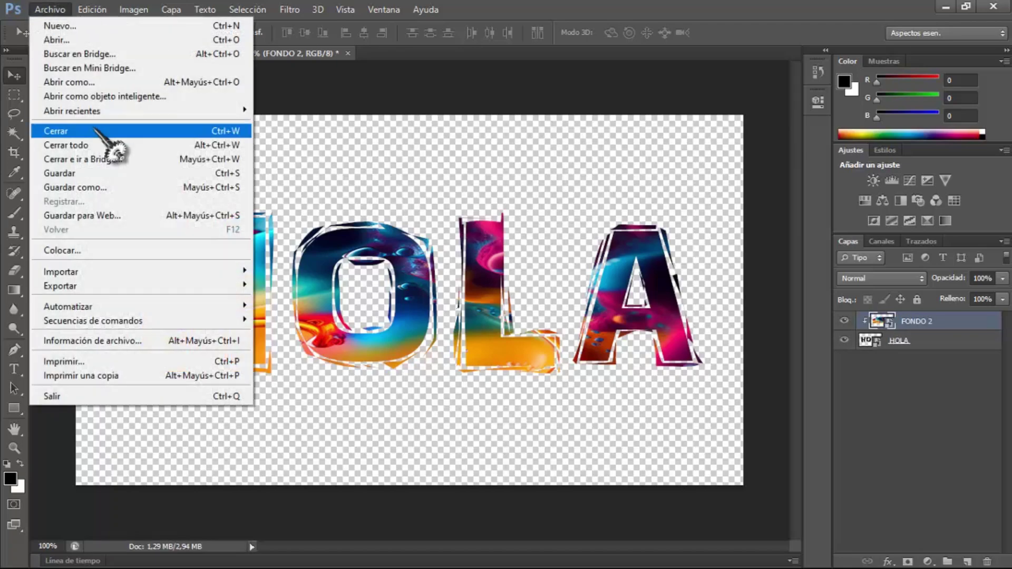
{"action": "left_click", "coordinate": [106, 189]}
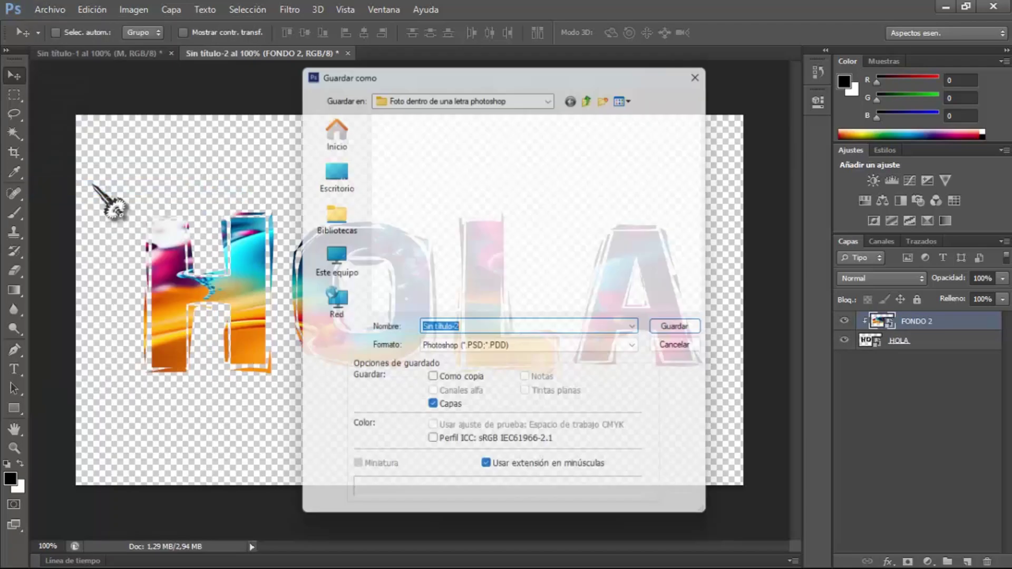
{"action": "left_click", "coordinate": [632, 350]}
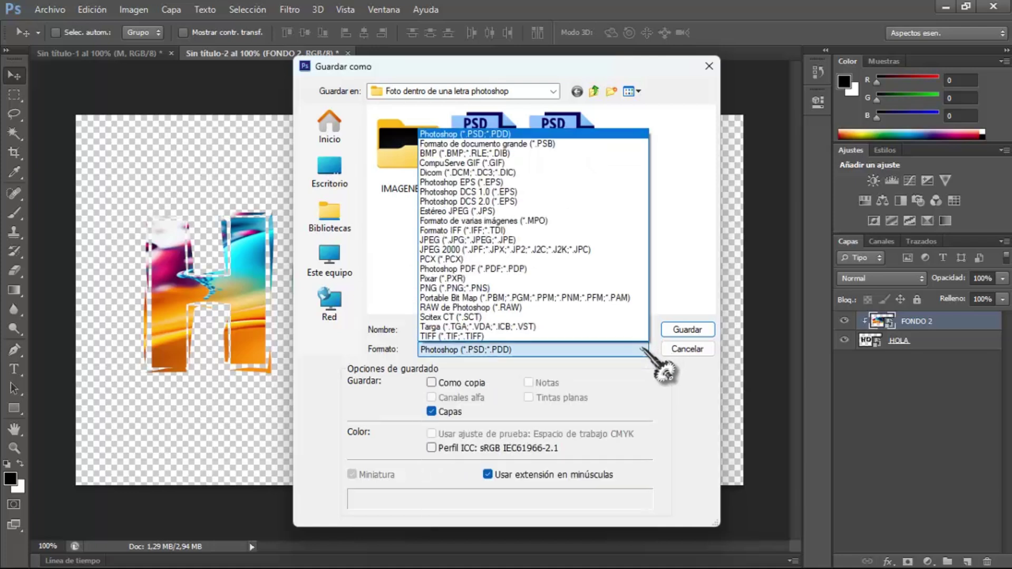
{"action": "left_click", "coordinate": [574, 288]}
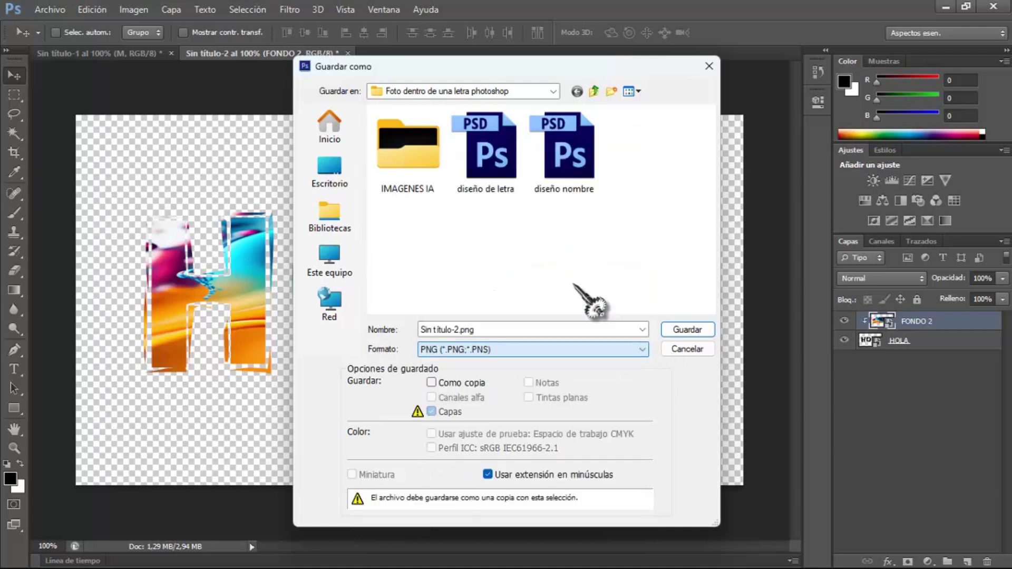
{"action": "left_click", "coordinate": [530, 326]}
{"action": "type", "text": "FON"}
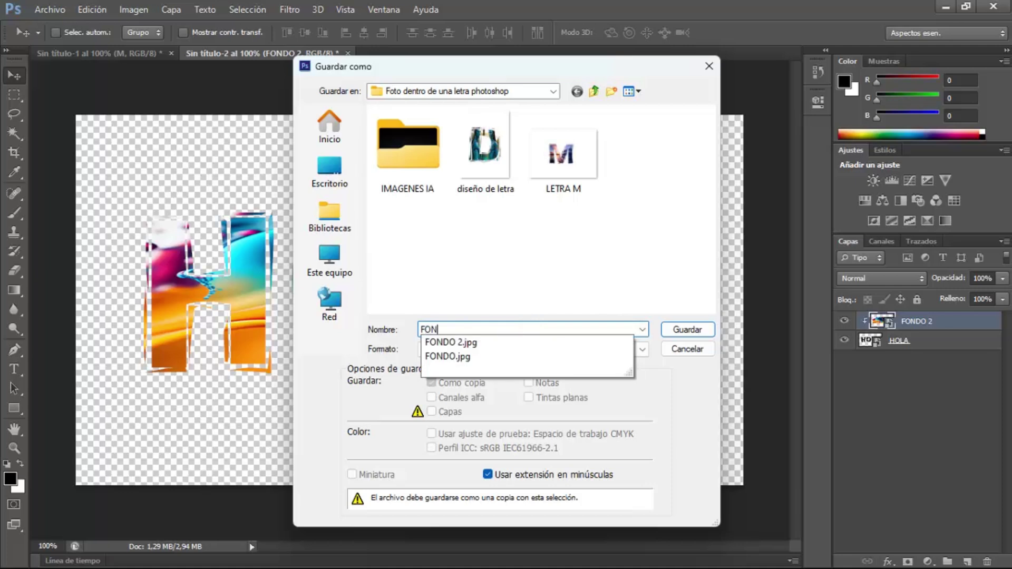
{"action": "type", "text": "T"}
{"action": "key", "text": "BackSpace"}
{"action": "type", "text": "DO TEXTO 2"}
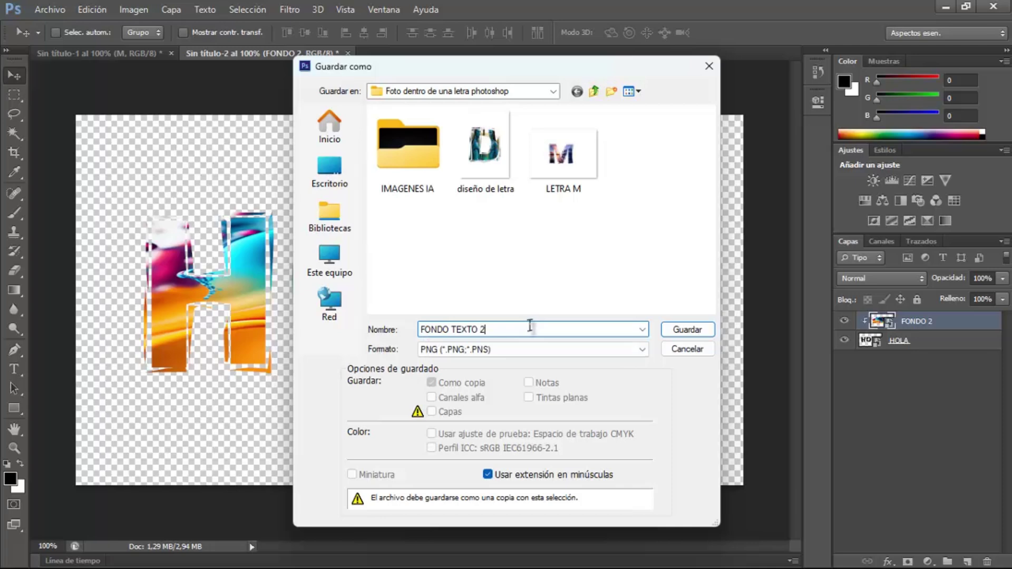
{"action": "left_click", "coordinate": [696, 330]}
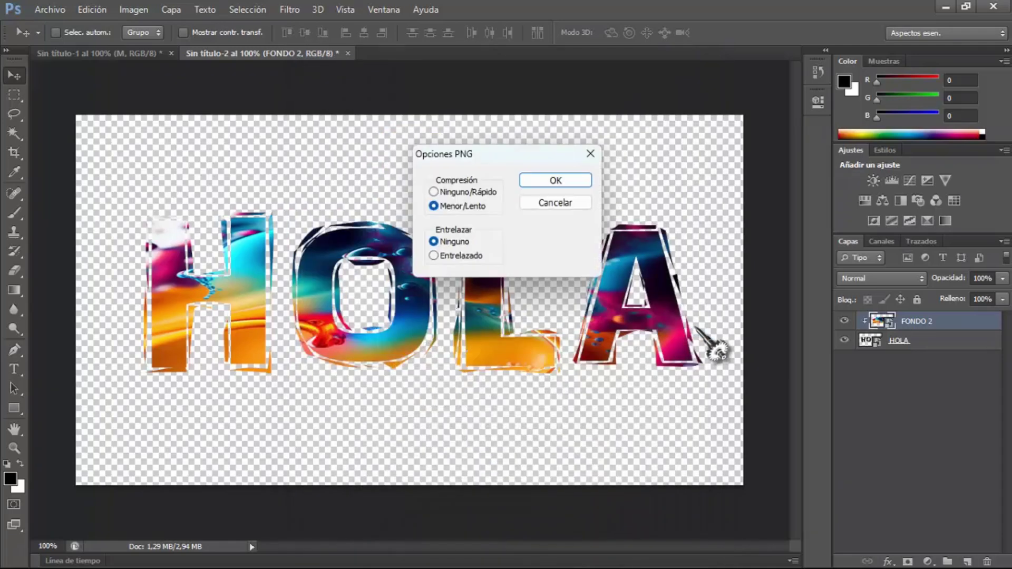
{"action": "left_click", "coordinate": [556, 180]}
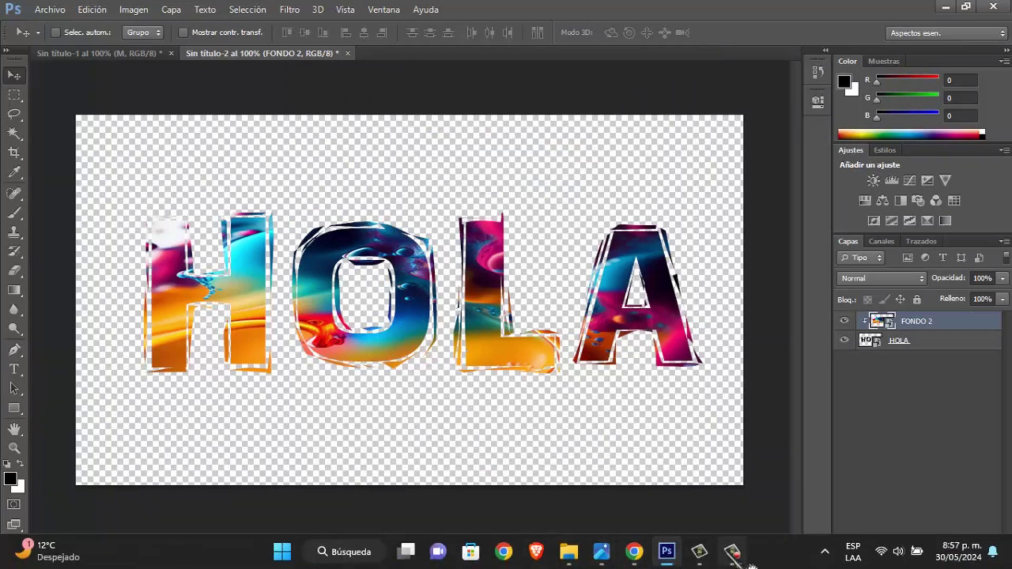
{"action": "mouse_move", "coordinate": [602, 552]}
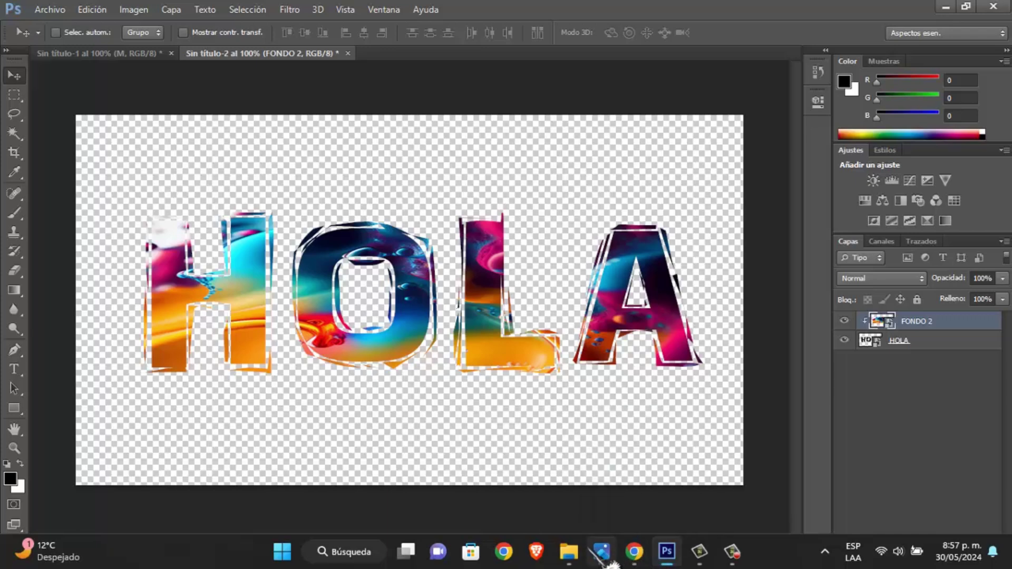
Browse the saved images in Photos to FONDO TEXTO 2.png, then bring up the Start menu
{"action": "left_click", "coordinate": [601, 552]}
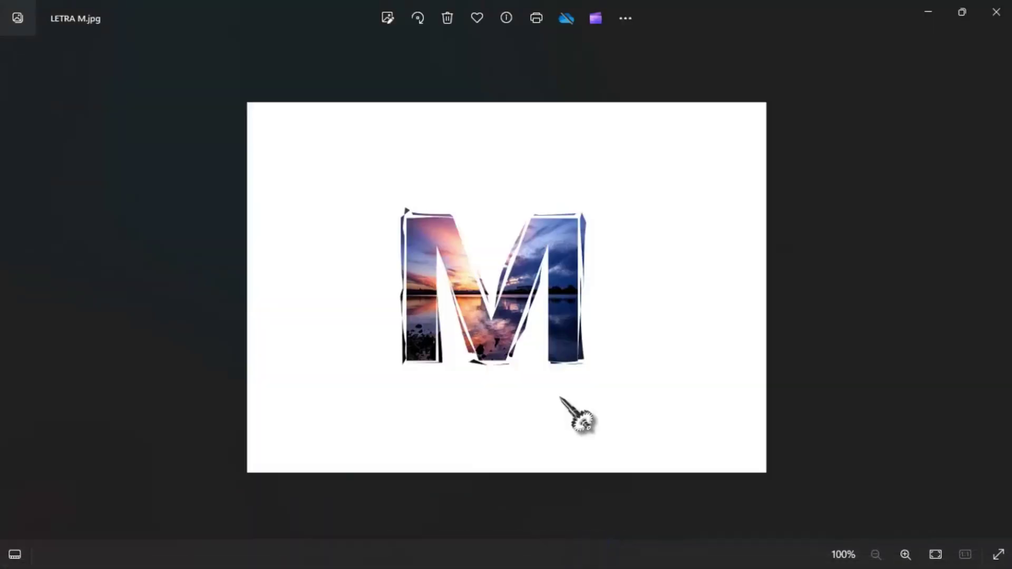
{"action": "key", "text": "Right"}
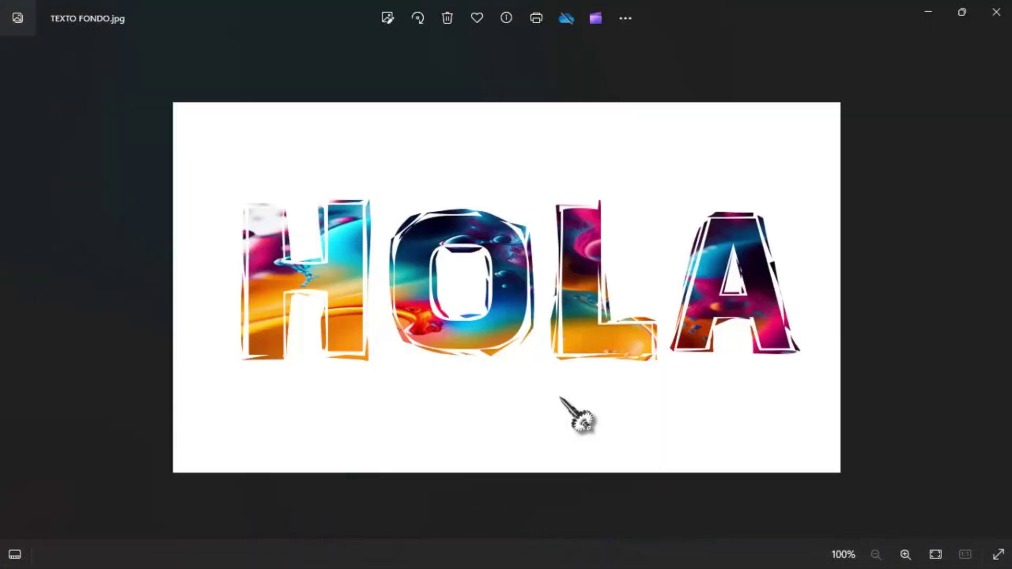
{"action": "key", "text": "Right"}
{"action": "key", "text": "Right"}
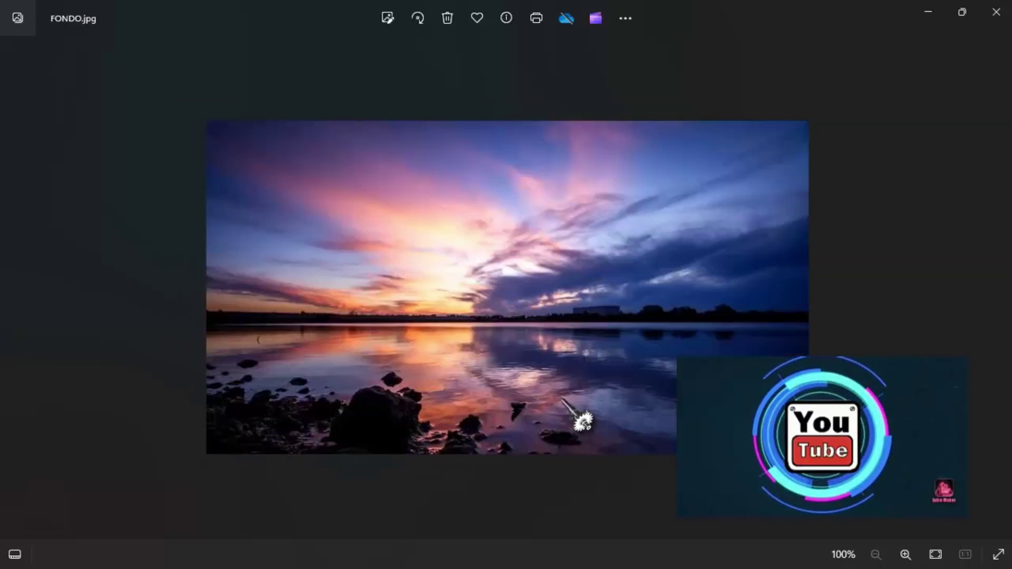
{"action": "key", "text": "Left"}
{"action": "key", "text": "Right"}
{"action": "key", "text": "Right"}
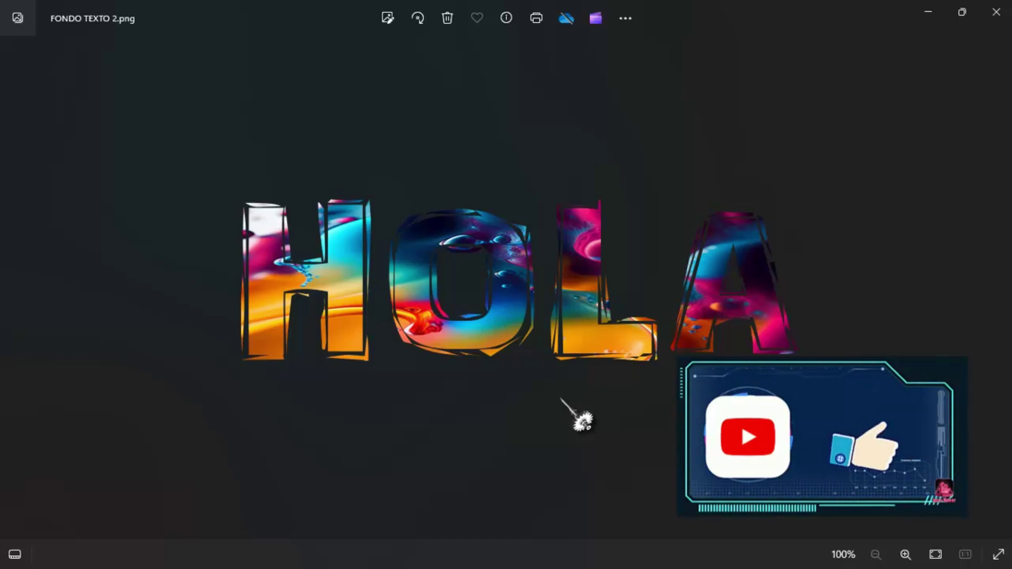
{"action": "key", "text": "super"}
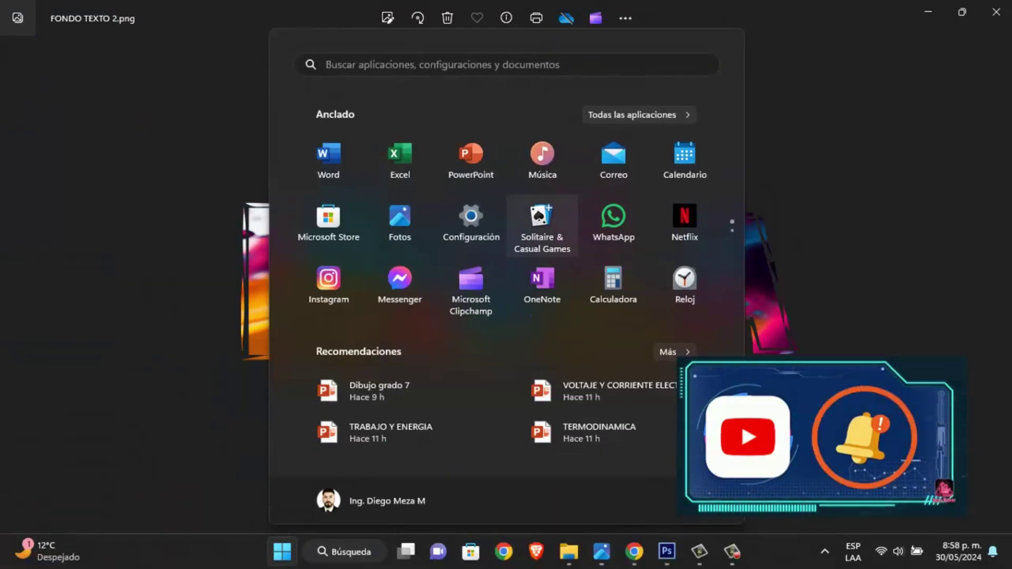
Create a Presentación en blanco in PowerPoint and delete its title and subtitle placeholders
{"action": "left_click", "coordinate": [463, 142]}
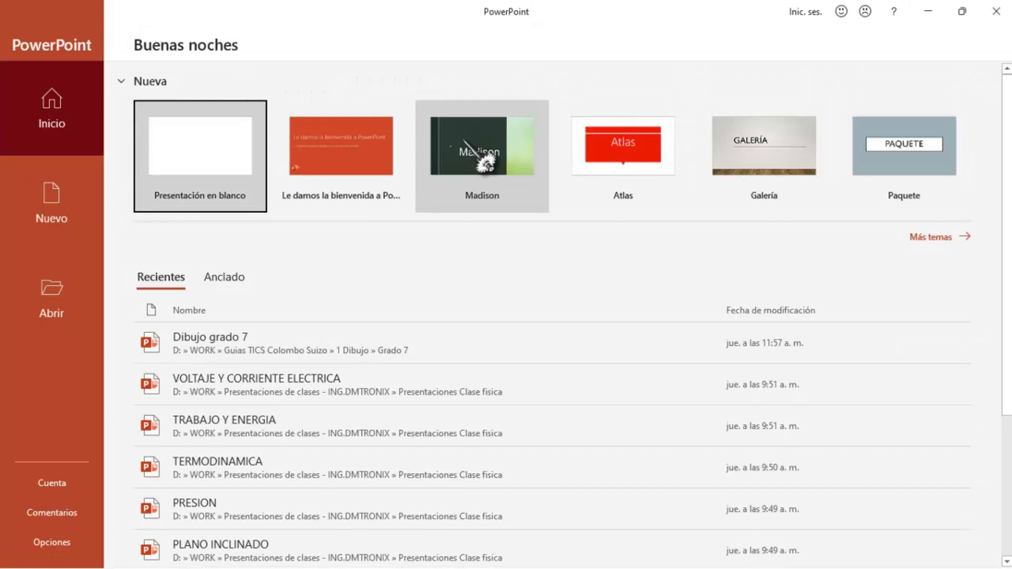
{"action": "left_click", "coordinate": [230, 158]}
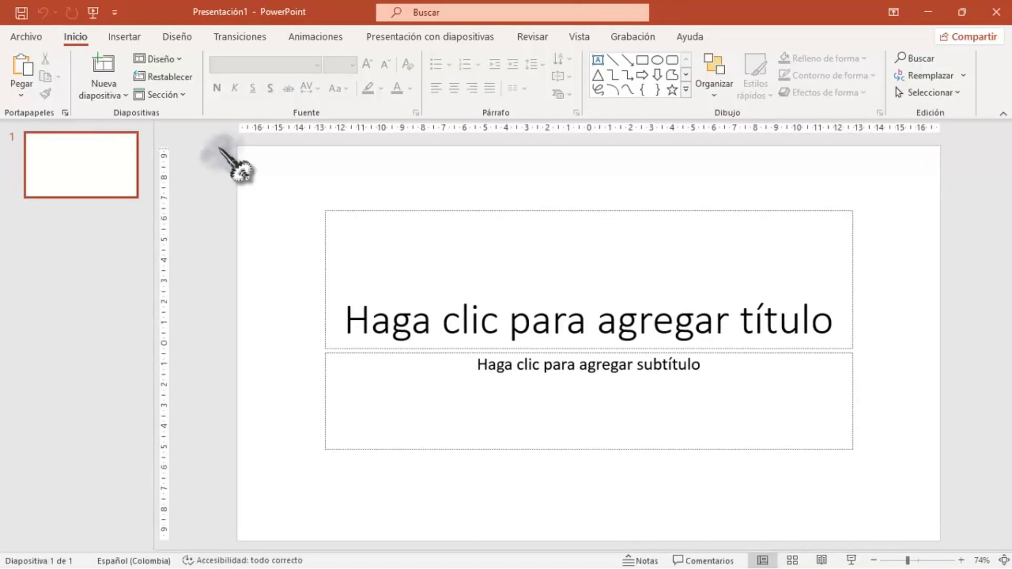
{"action": "left_click", "coordinate": [477, 211]}
{"action": "key", "text": "Delete"}
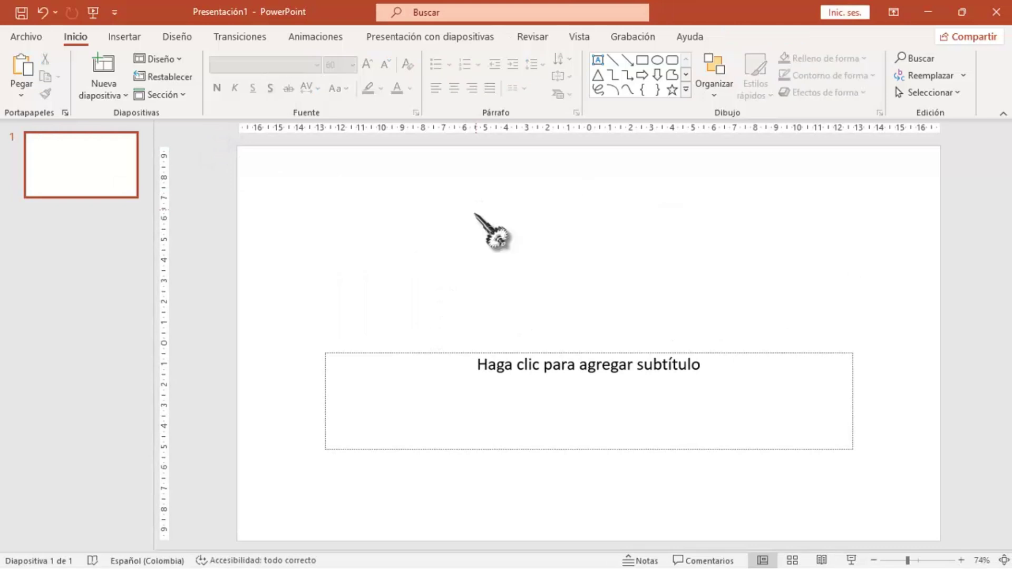
{"action": "left_click", "coordinate": [511, 352]}
{"action": "key", "text": "Delete"}
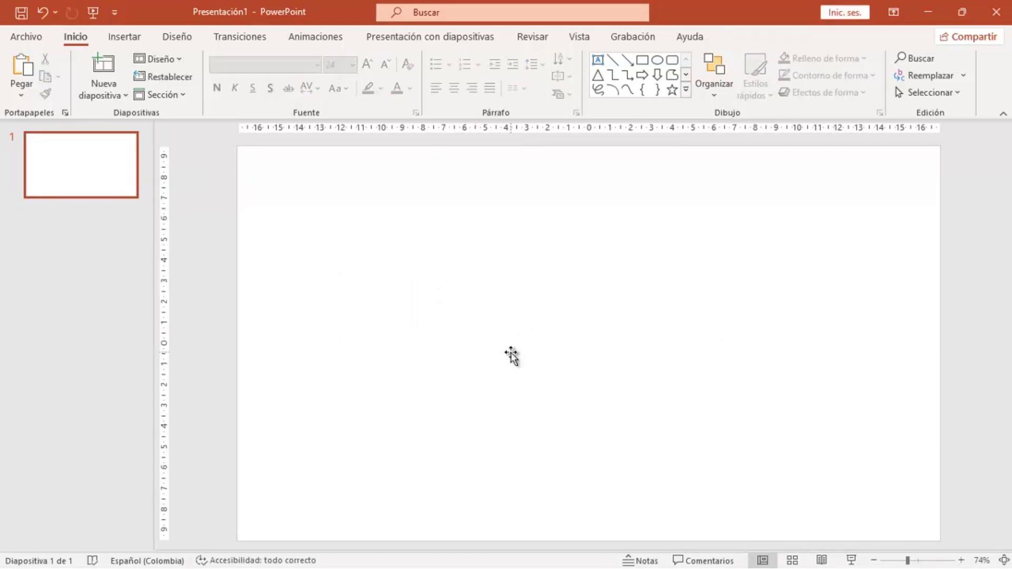
{"action": "mouse_move", "coordinate": [552, 551]}
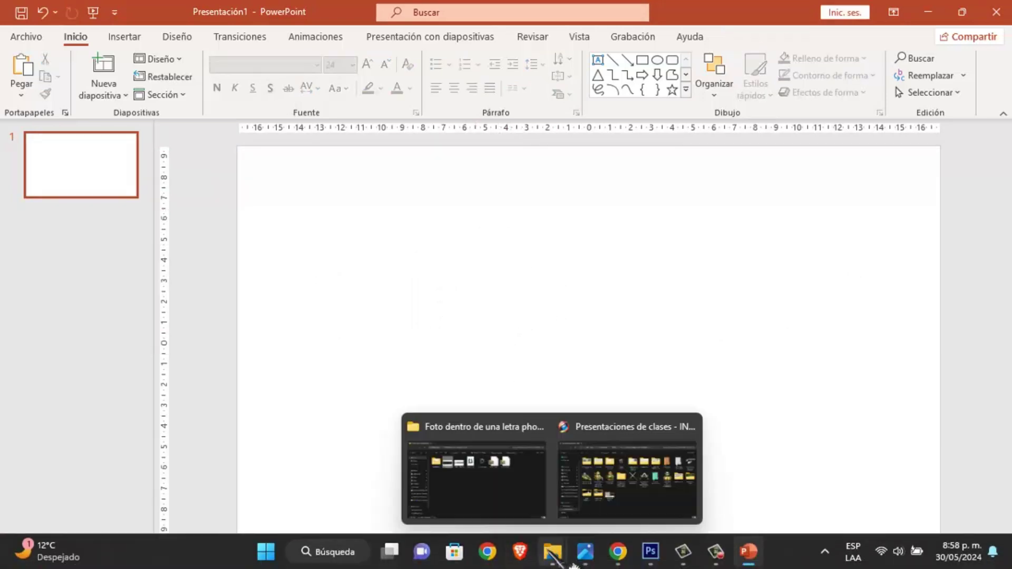
Select FONDO TEXTO 2 in the Foto dentro de una letra photoshop folder, then return to PowerPoint
{"action": "left_click", "coordinate": [527, 491]}
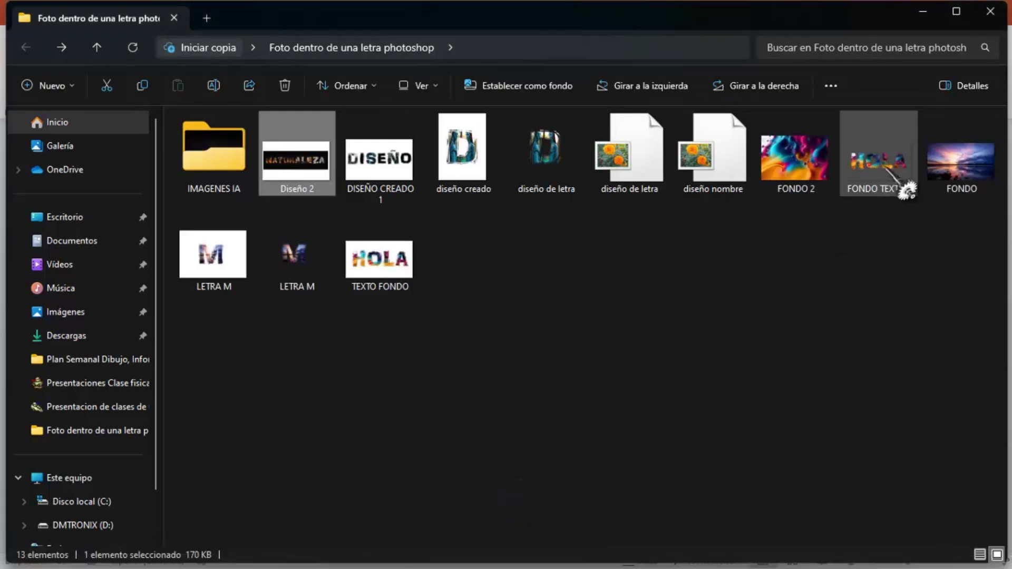
{"action": "left_click", "coordinate": [888, 169]}
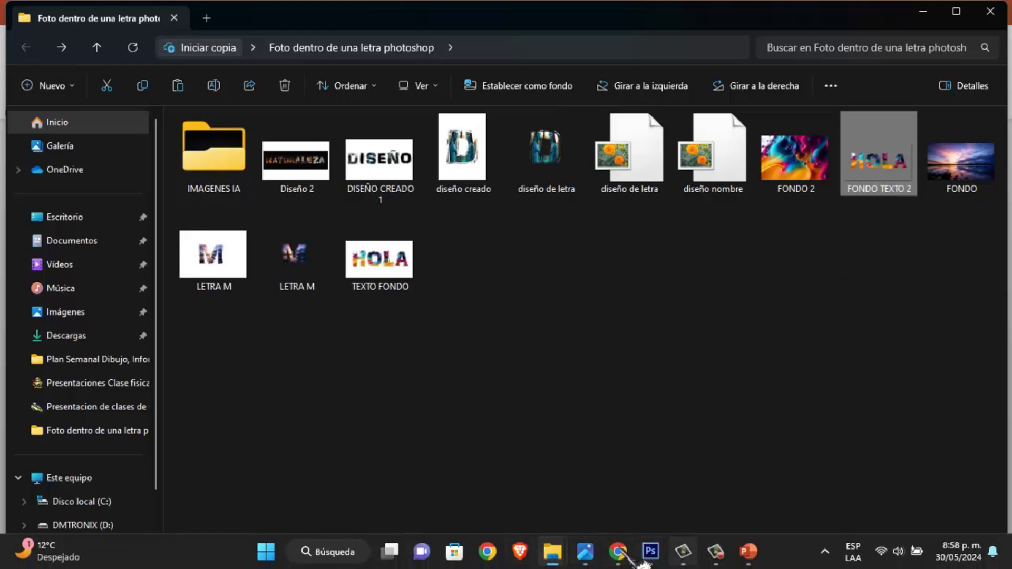
{"action": "left_click", "coordinate": [746, 551]}
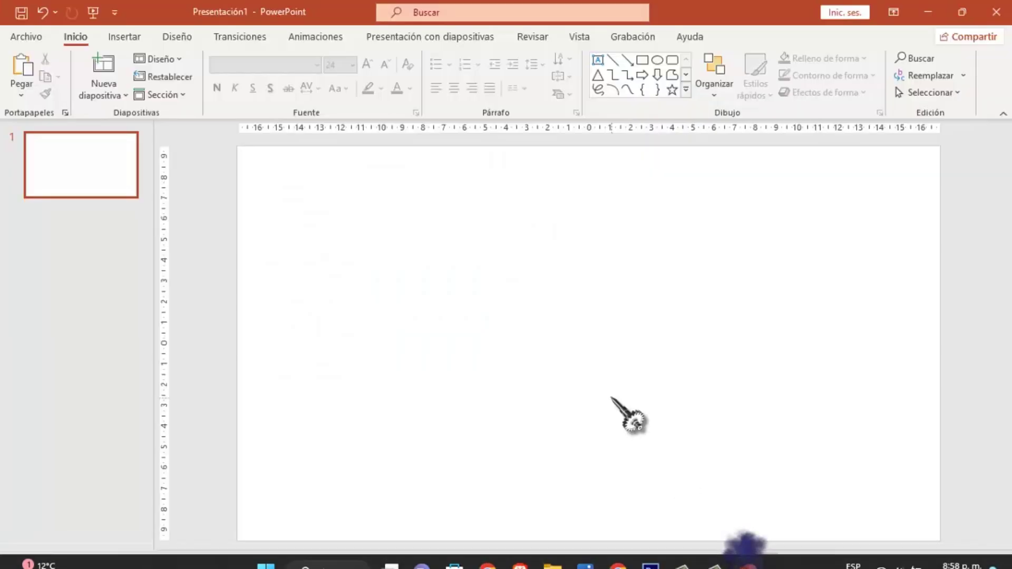
Paste the HOLA image, resize it to 15.15 × 27.26 cm and centre it on the slide
{"action": "key", "text": "ctrl+v"}
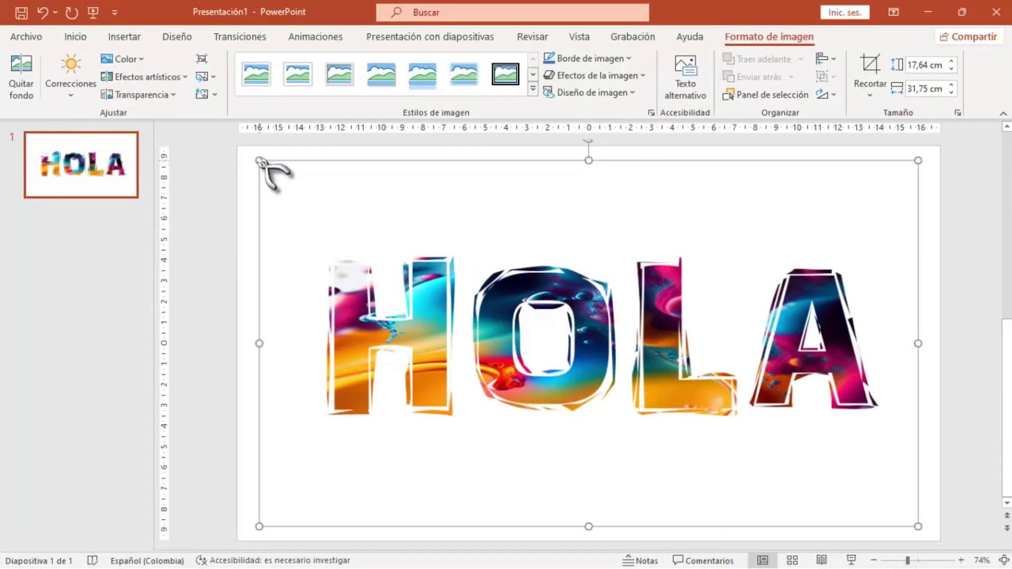
{"action": "left_click_drag", "start_coordinate": [275, 176], "coordinate": [349, 207]}
{"action": "mouse_move", "coordinate": [695, 400]}
{"action": "left_mouse_down"}
{"action": "mouse_move", "coordinate": [619, 360]}
{"action": "mouse_move", "coordinate": [621, 347]}
{"action": "left_mouse_up"}
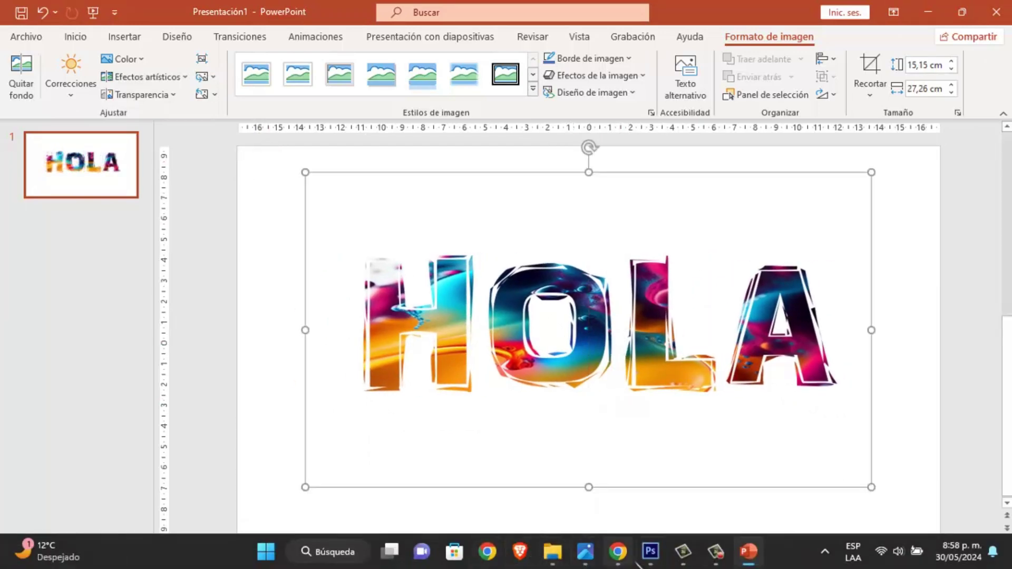
Run a Google Images search for FONDO NEGRO
{"action": "left_click", "coordinate": [629, 559]}
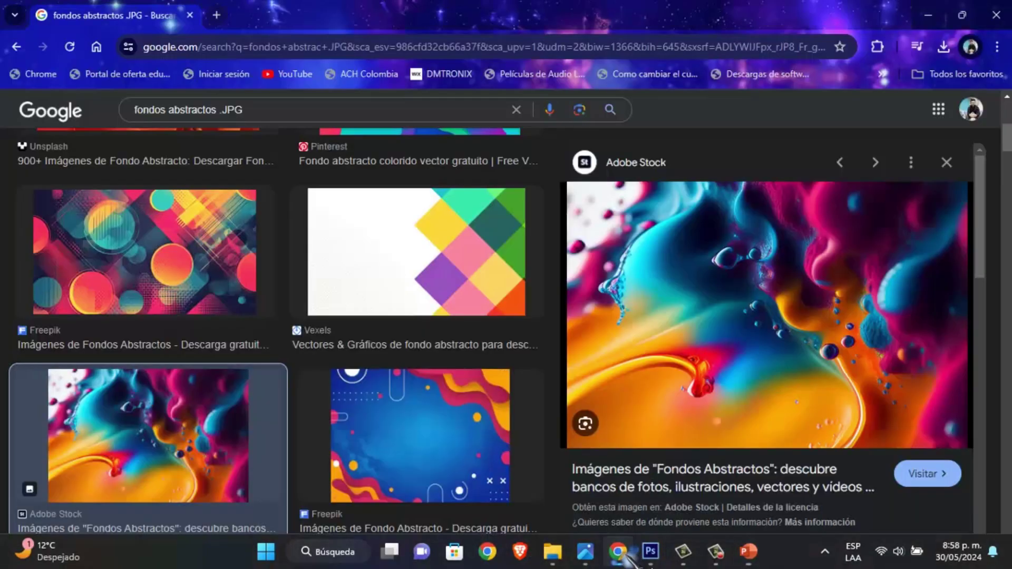
{"action": "left_click", "coordinate": [263, 111]}
{"action": "key", "text": "BackSpace"}
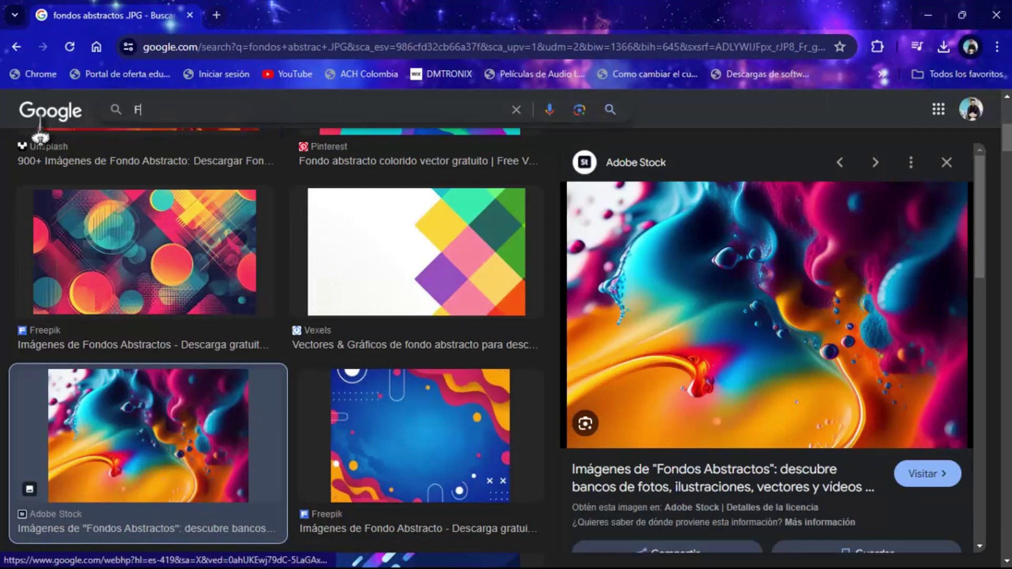
{"action": "type", "text": "FONDO N"}
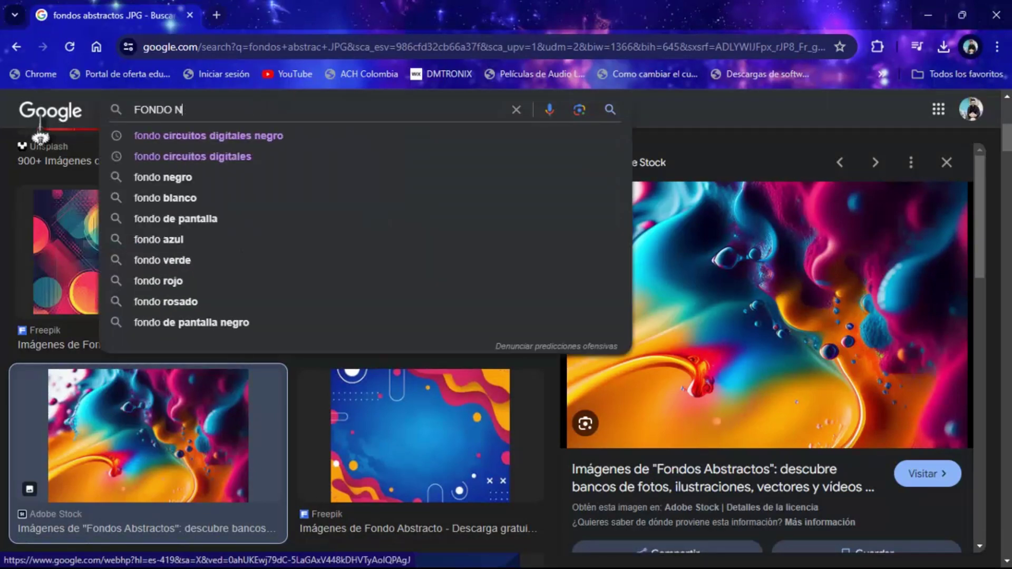
{"action": "type", "text": "EGRO"}
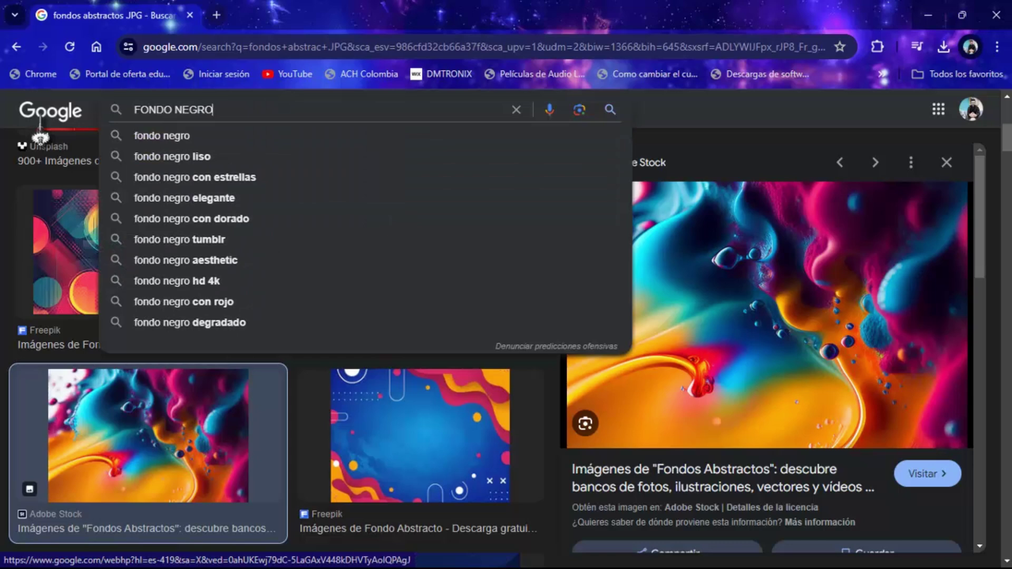
{"action": "key", "text": "Return"}
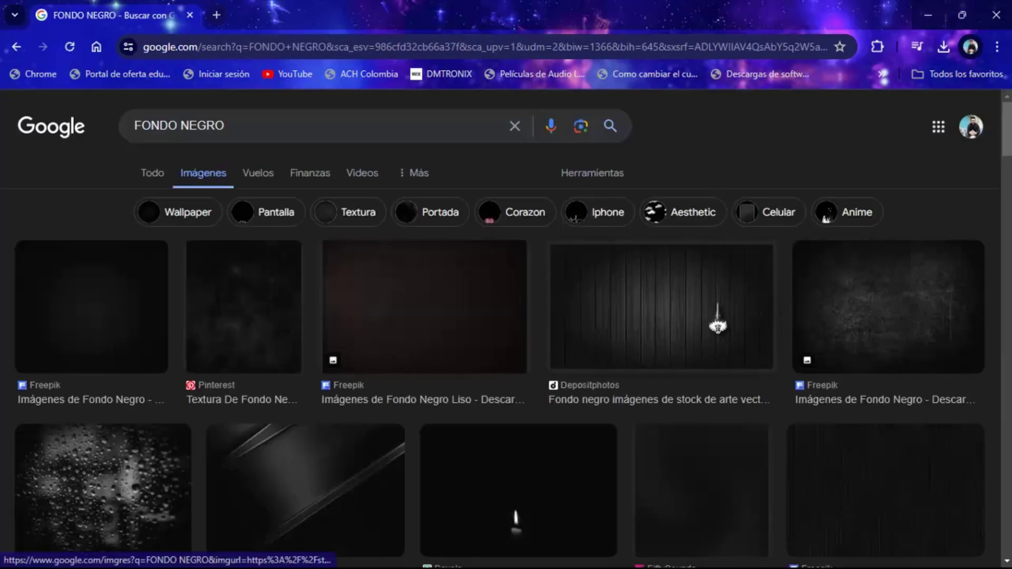
Copy the Depositphotos black wood-plank image to the clipboard
{"action": "left_click", "coordinate": [716, 305]}
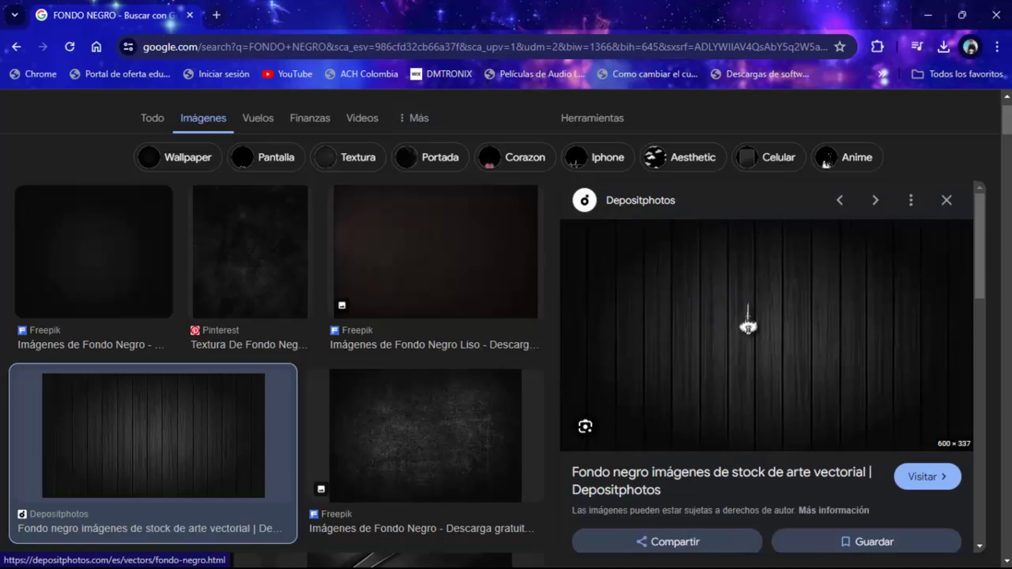
{"action": "right_click", "coordinate": [749, 302]}
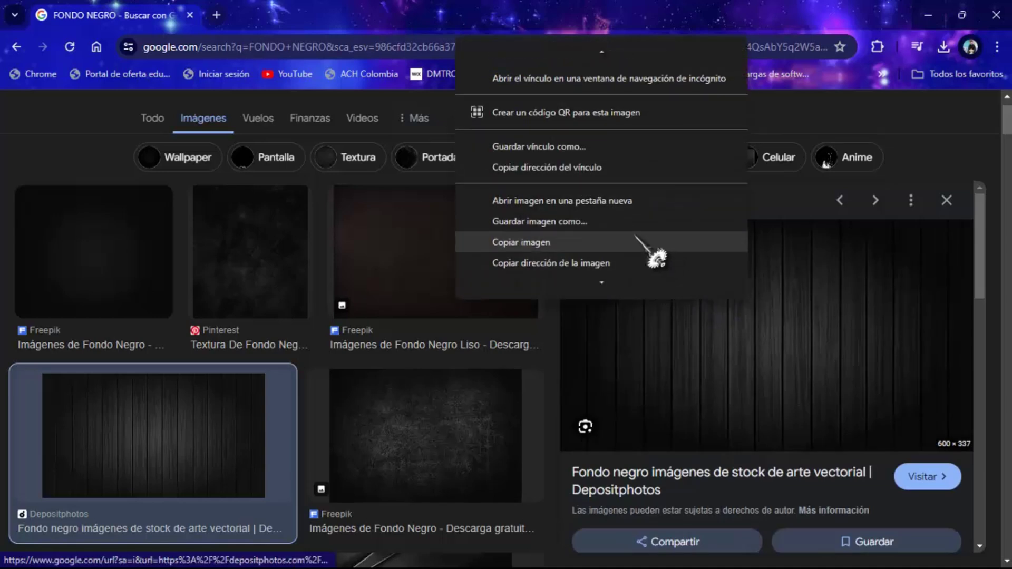
{"action": "left_click", "coordinate": [636, 238]}
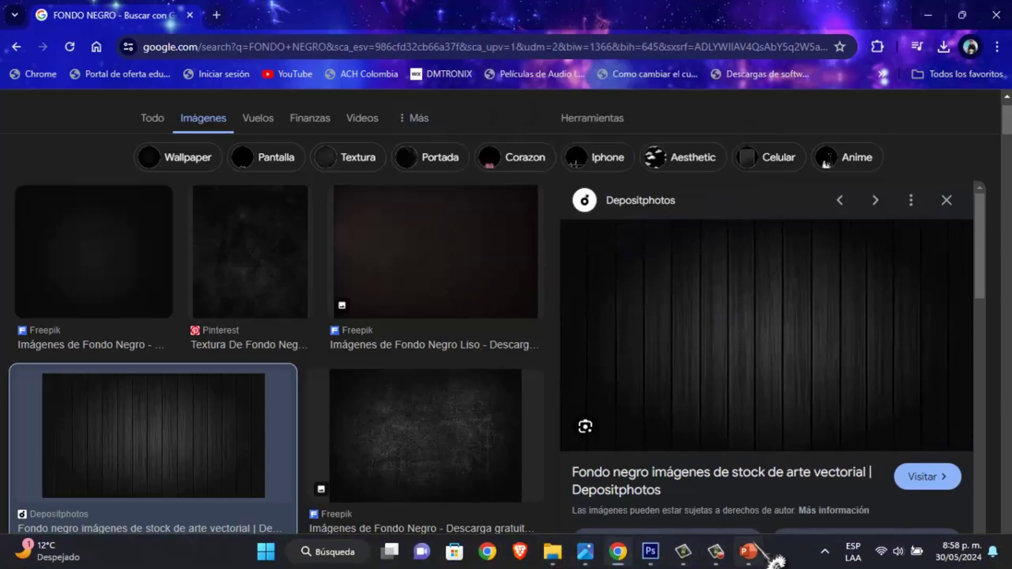
{"action": "left_click", "coordinate": [752, 548]}
Paste the black wood background onto the slide as a picture
{"action": "right_click", "coordinate": [886, 285]}
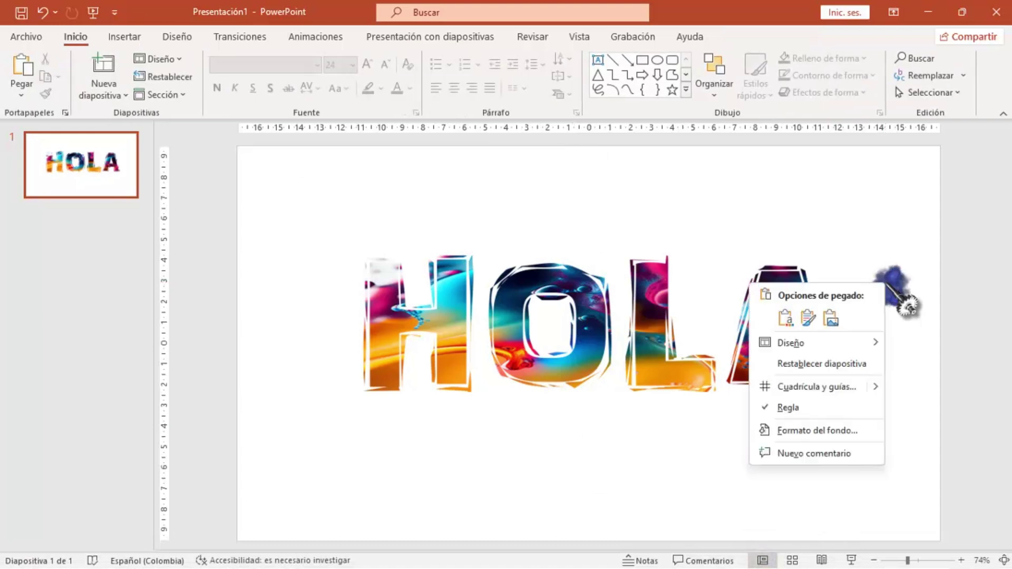
{"action": "key", "text": "ctrl+v"}
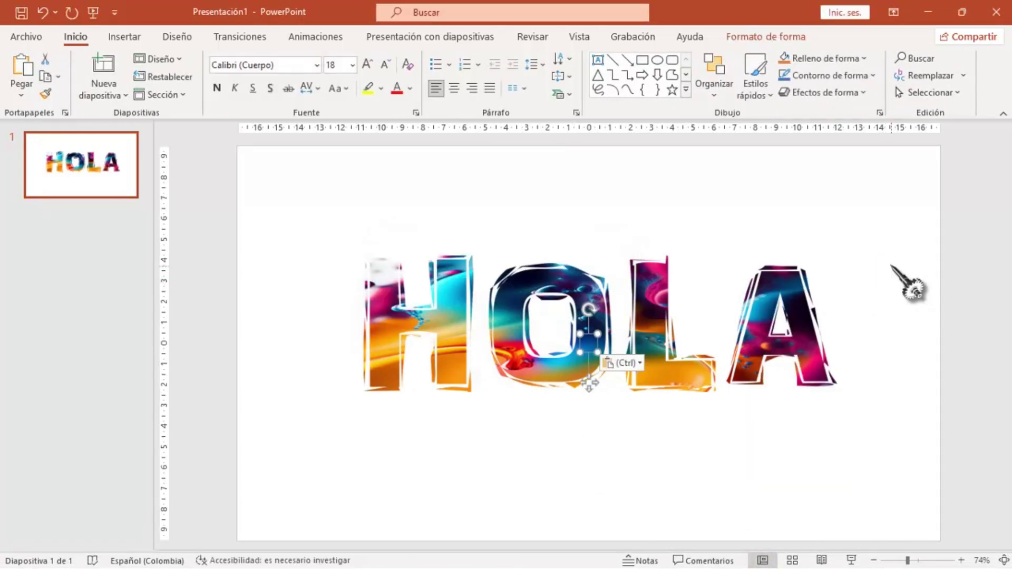
{"action": "left_click", "coordinate": [644, 364]}
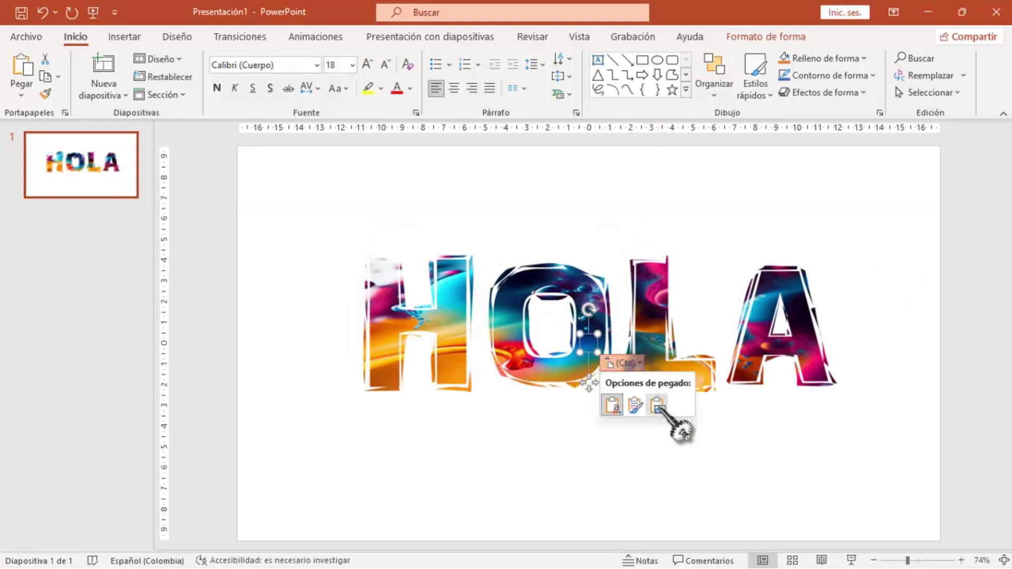
{"action": "left_click", "coordinate": [658, 405]}
Move and enlarge the wood picture until it fills the slide
{"action": "mouse_move", "coordinate": [539, 276]}
{"action": "left_mouse_down"}
{"action": "mouse_move", "coordinate": [445, 224]}
{"action": "mouse_move", "coordinate": [463, 226]}
{"action": "left_mouse_up"}
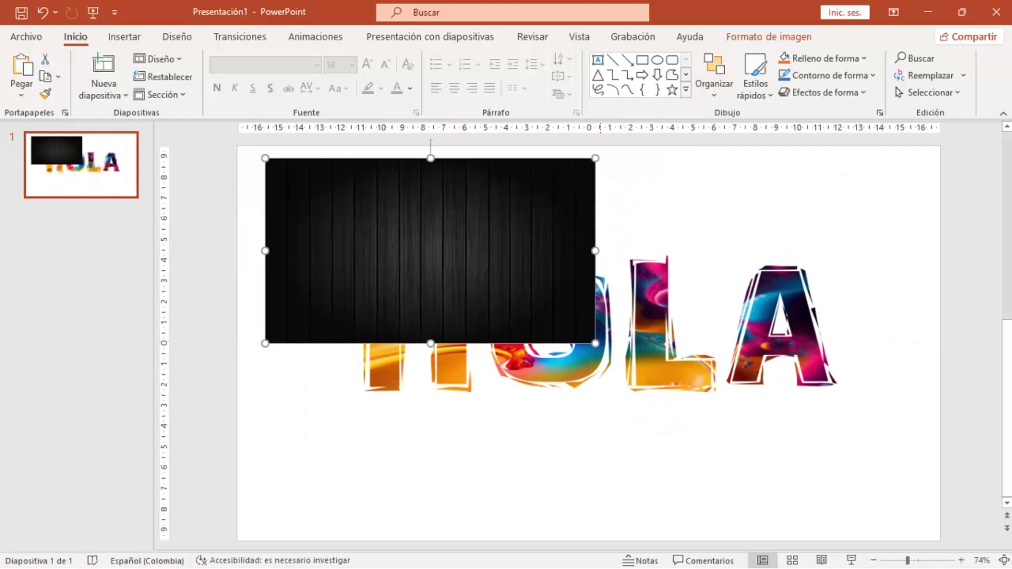
{"action": "left_click_drag", "start_coordinate": [596, 343], "coordinate": [888, 462]}
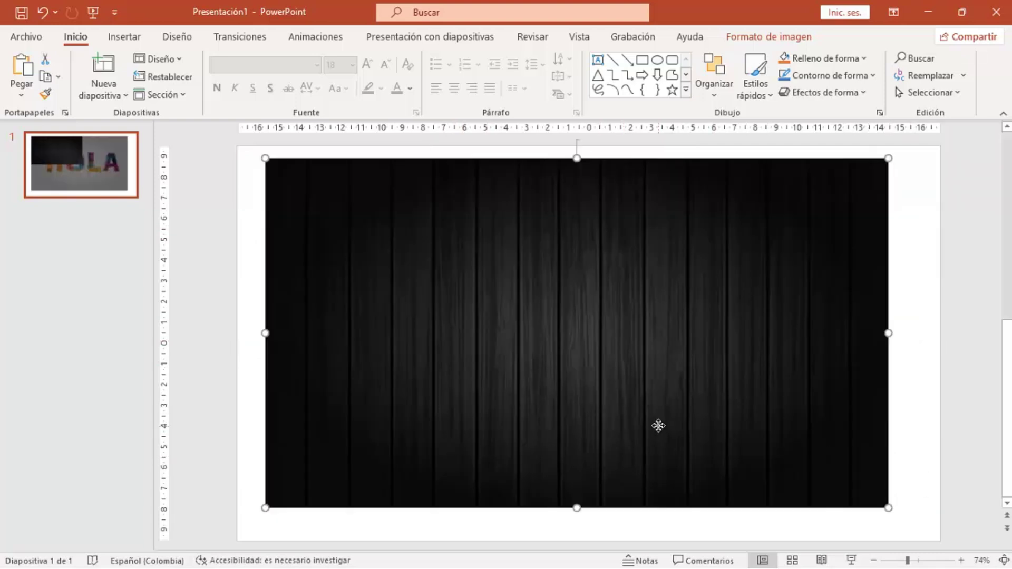
{"action": "left_click_drag", "start_coordinate": [658, 425], "coordinate": [669, 427]}
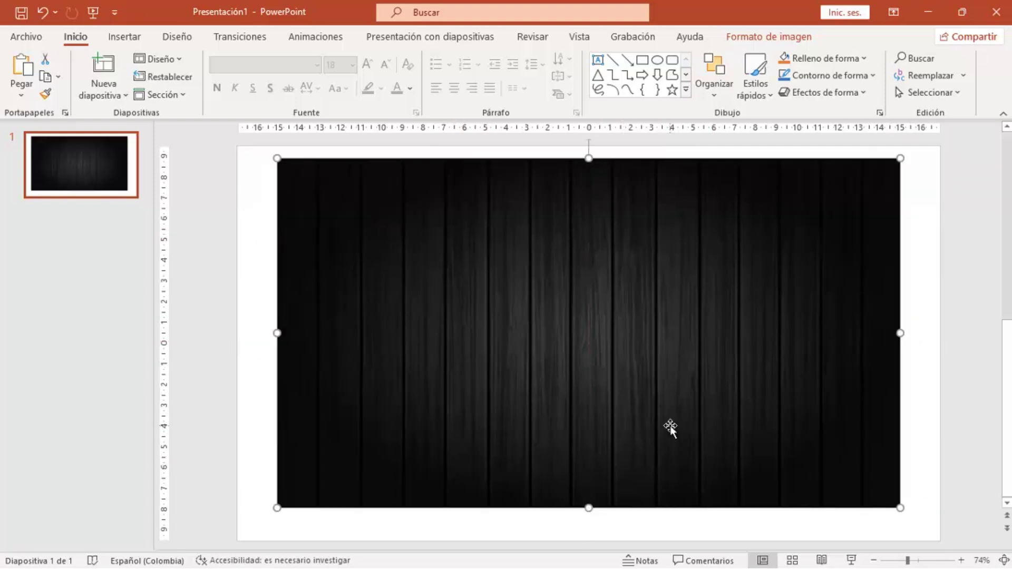
Send the wood picture to the back (Enviar al fondo), behind HOLA
{"action": "right_click", "coordinate": [670, 427]}
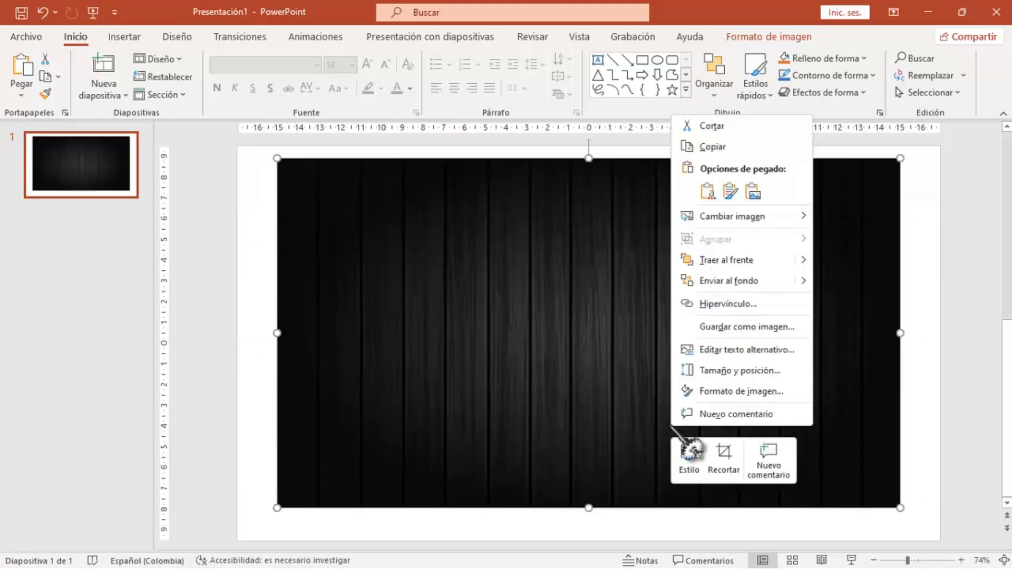
{"action": "left_click", "coordinate": [759, 282]}
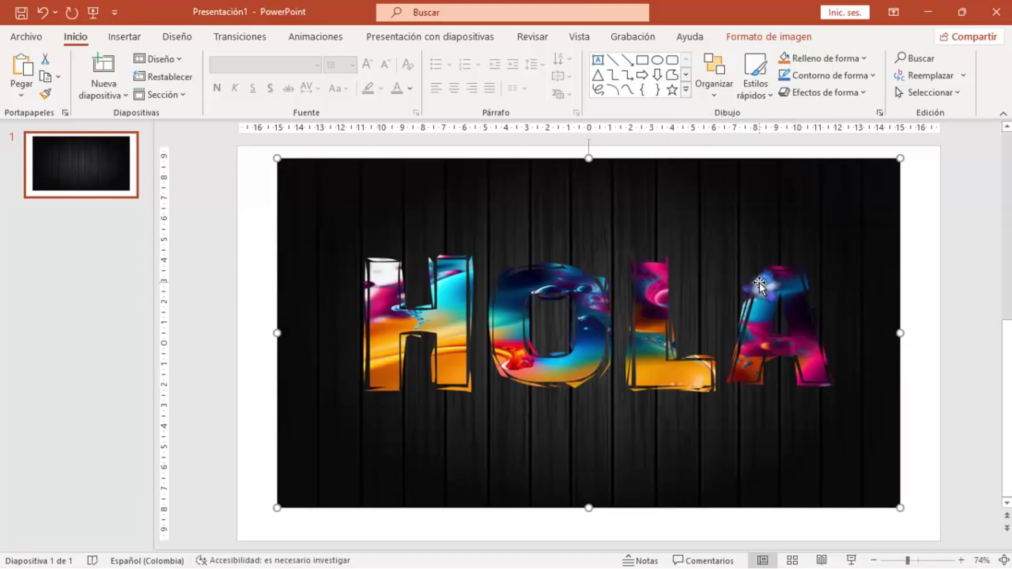
{"action": "left_click", "coordinate": [938, 269]}
Centre the HOLA picture on the slide using the smart guide
{"action": "left_click", "coordinate": [634, 336]}
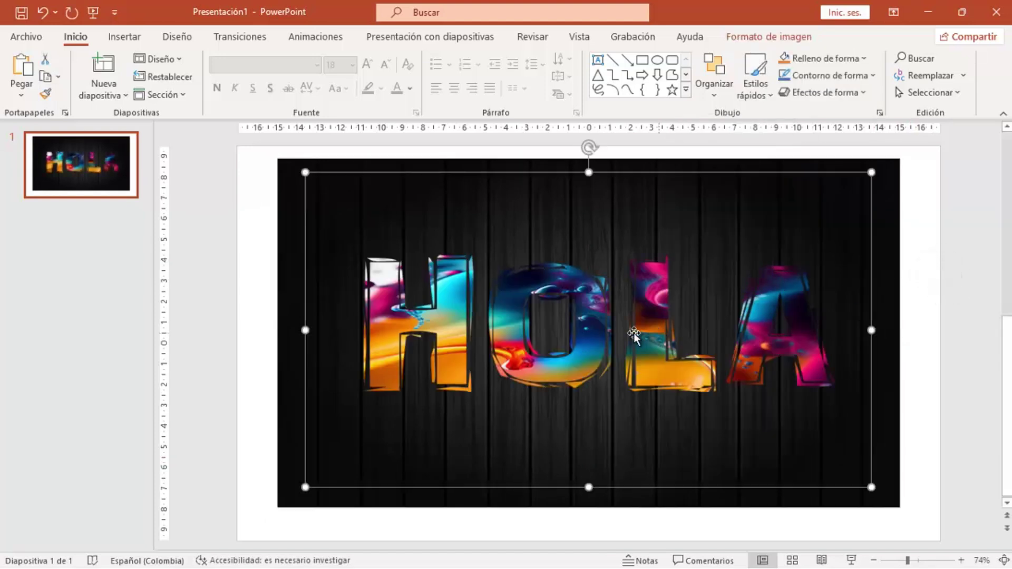
{"action": "left_click_drag", "start_coordinate": [590, 336], "coordinate": [597, 320]}
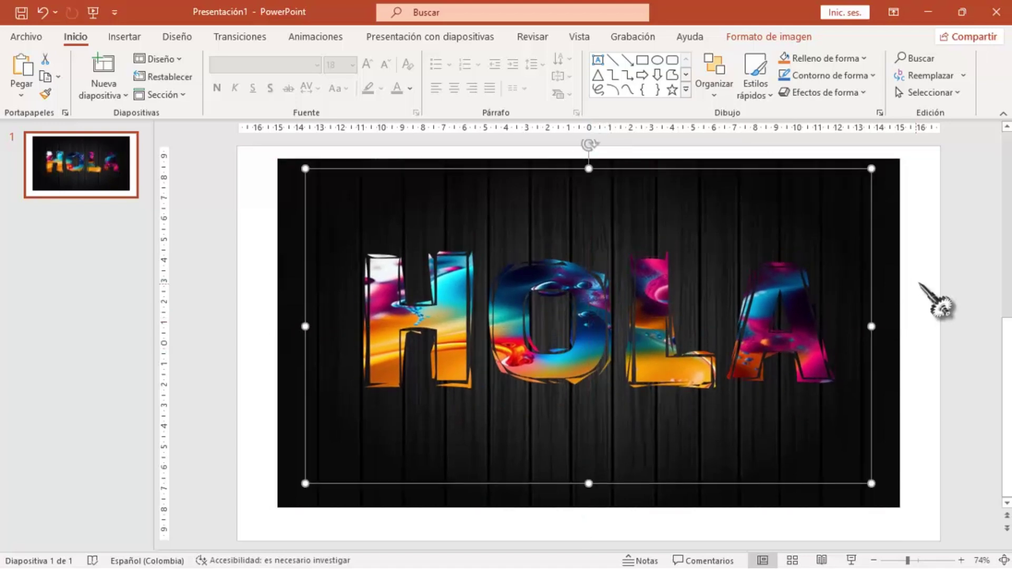
{"action": "left_click", "coordinate": [857, 246]}
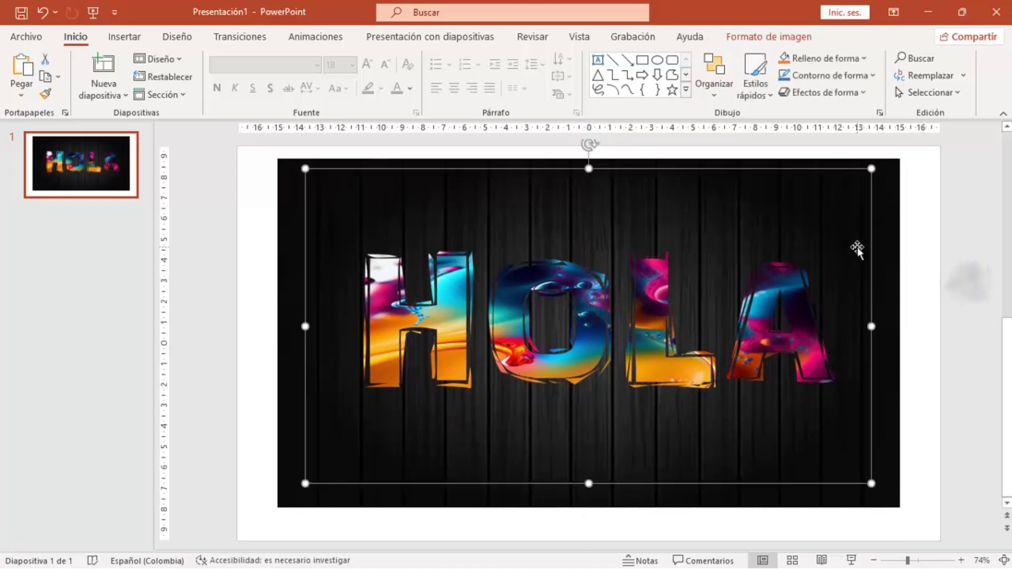
{"action": "left_click", "coordinate": [974, 227]}
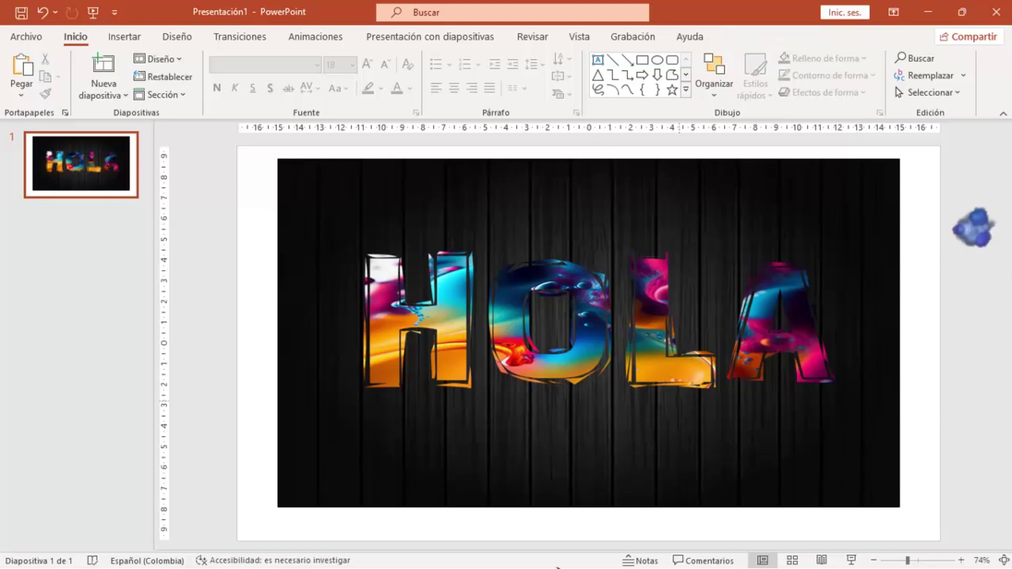
{"action": "mouse_move", "coordinate": [552, 551]}
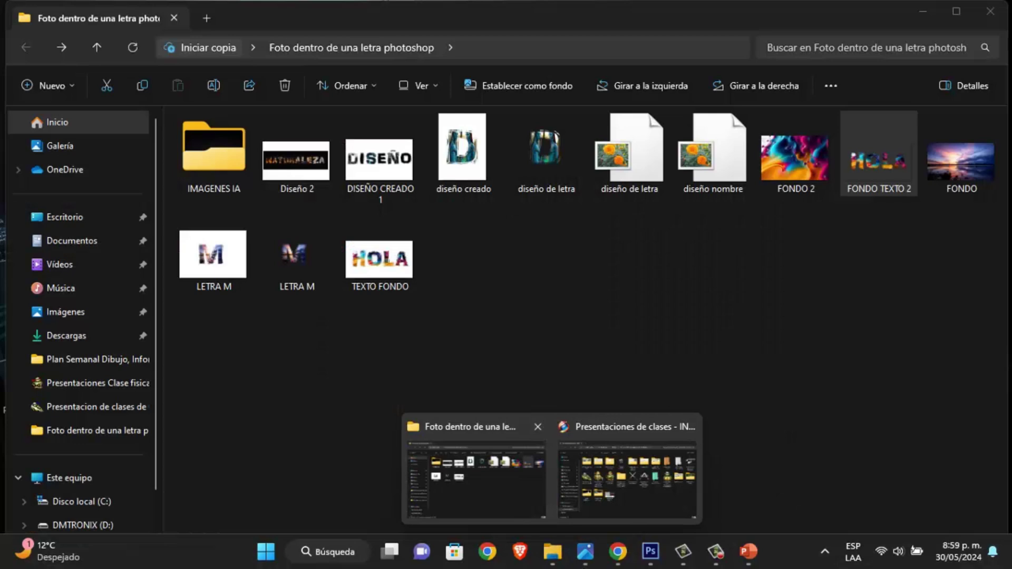
Open the diseño creado image from the letter images folder, then return to PowerPoint
{"action": "left_click", "coordinate": [515, 485]}
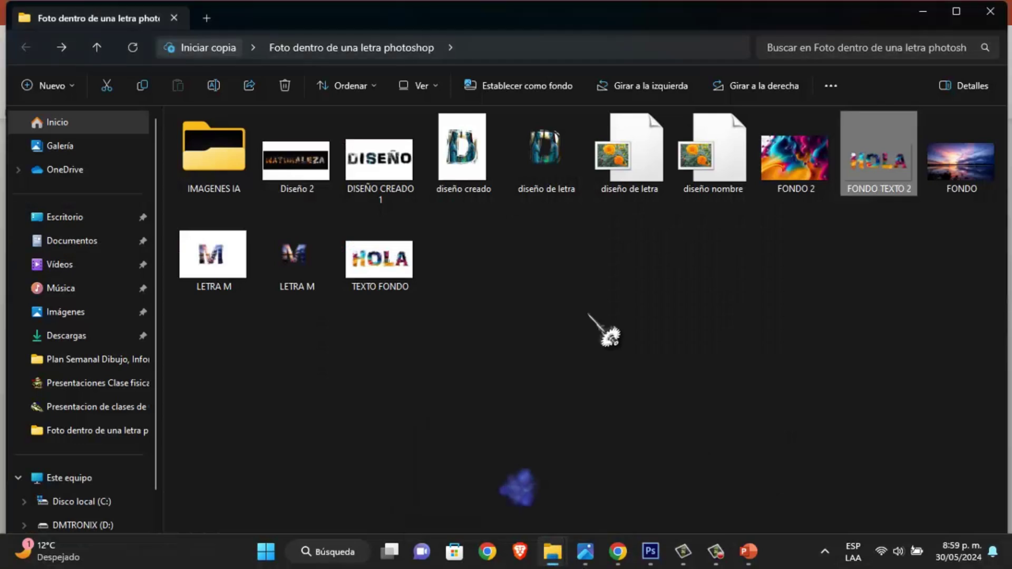
{"action": "double_click", "coordinate": [458, 158]}
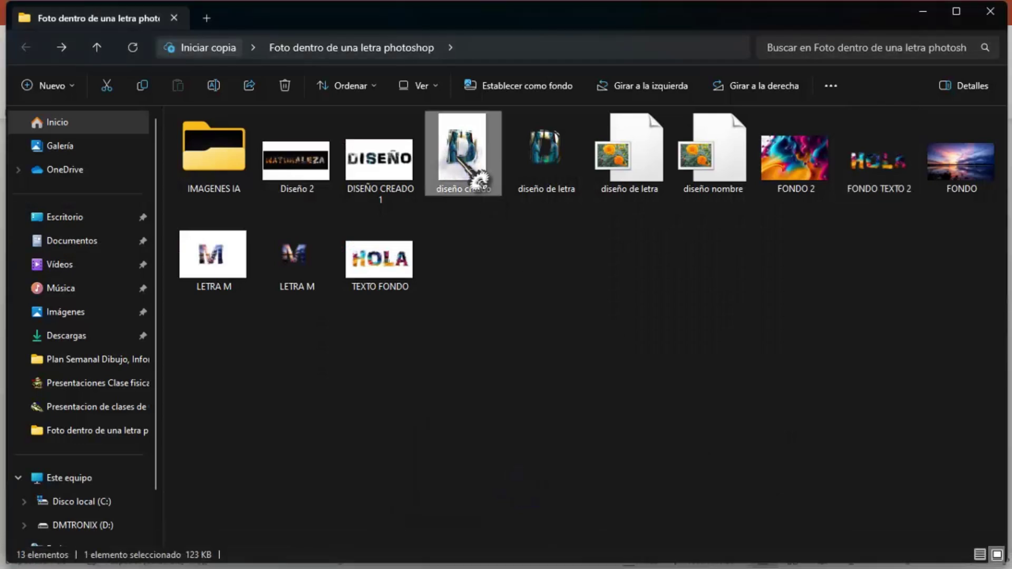
{"action": "mouse_move", "coordinate": [748, 551]}
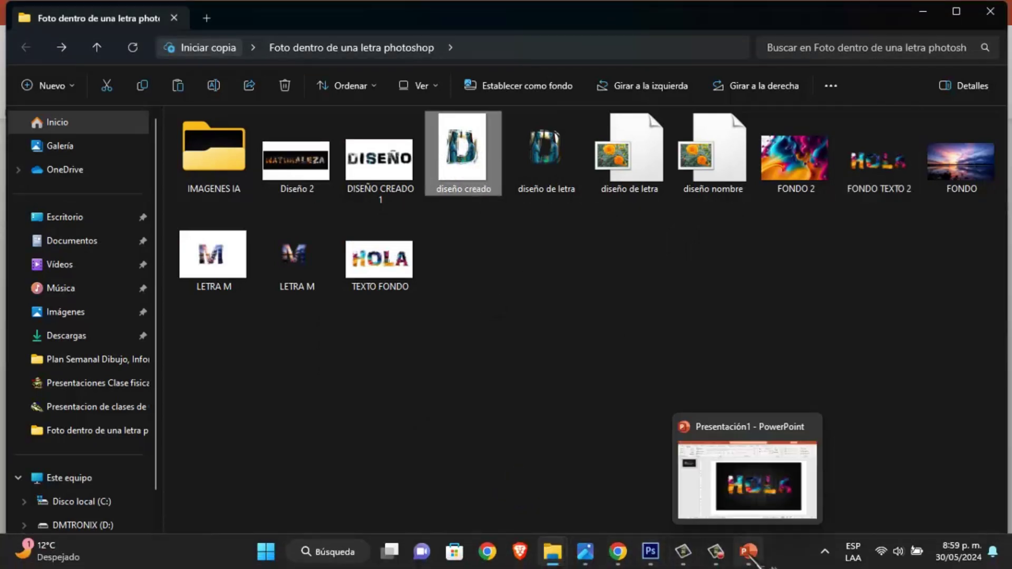
{"action": "left_click", "coordinate": [749, 474]}
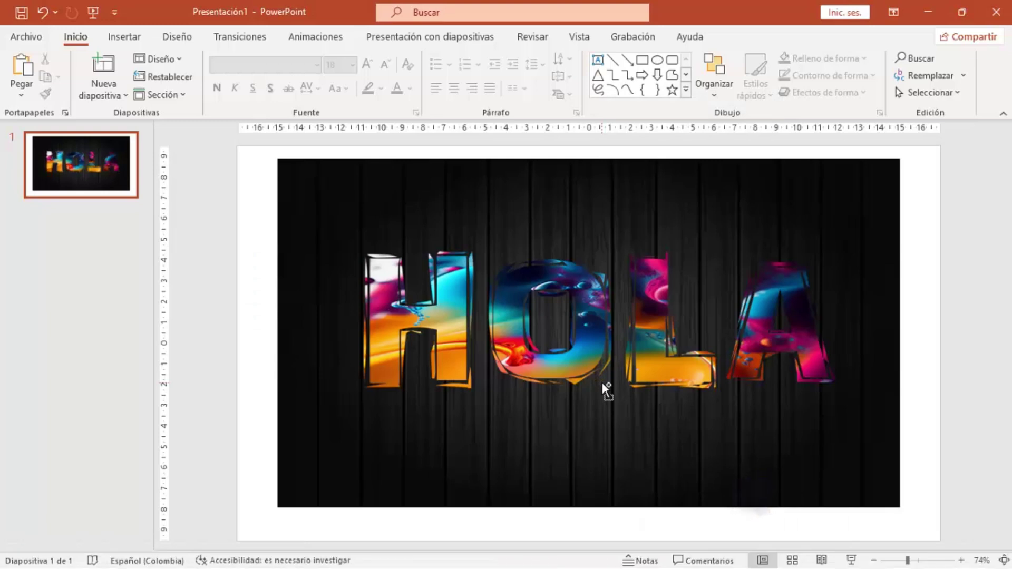
{"action": "left_click_drag", "start_coordinate": [602, 382], "coordinate": [602, 381]}
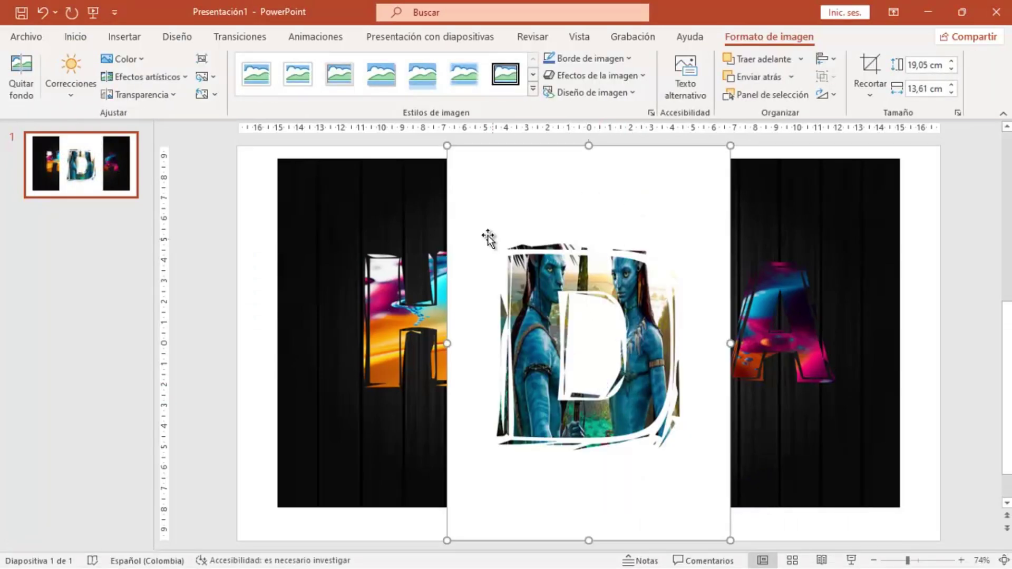
{"action": "left_click_drag", "start_coordinate": [451, 148], "coordinate": [533, 266]}
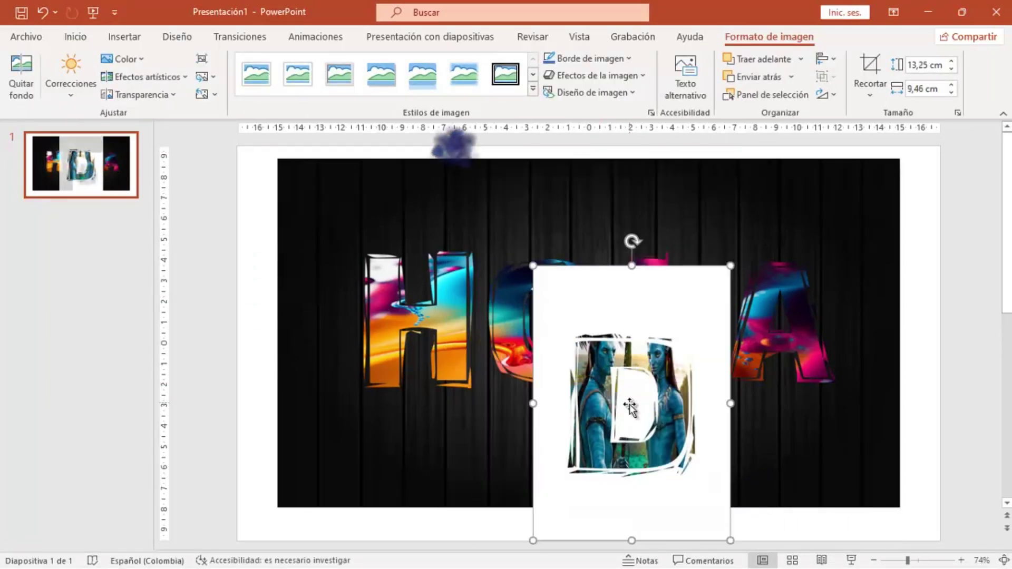
{"action": "left_click_drag", "start_coordinate": [633, 402], "coordinate": [405, 331]}
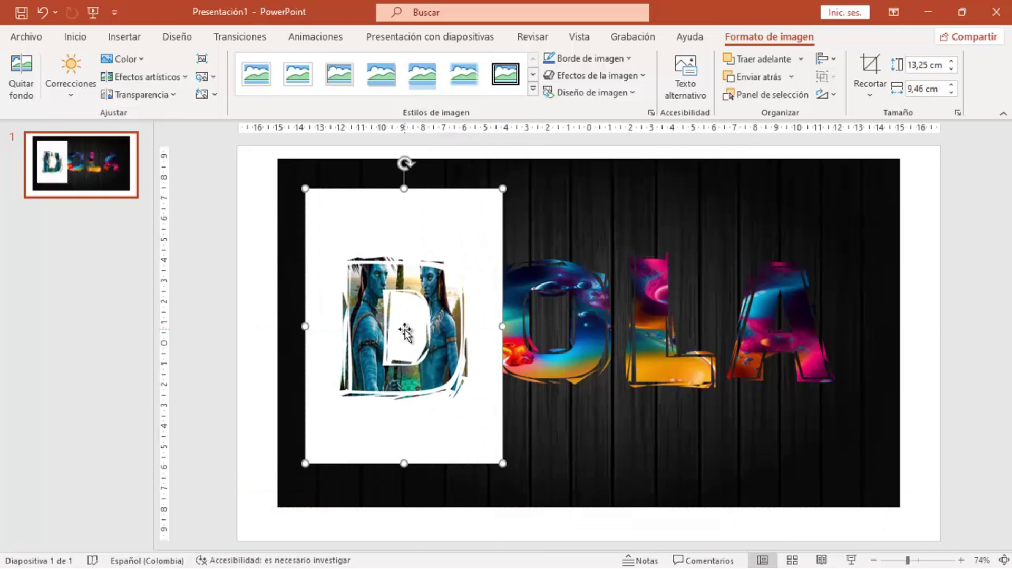
{"action": "key", "text": "Delete"}
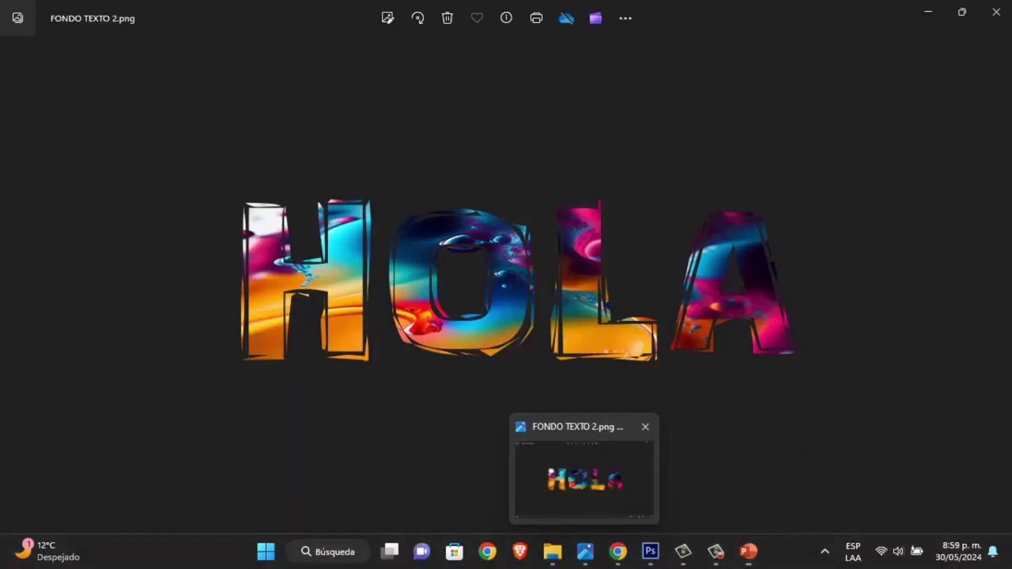
Check FONDO TEXTO 2 in Photos, then bring the diseño de letra D image onto the slide
{"action": "left_click", "coordinate": [590, 490]}
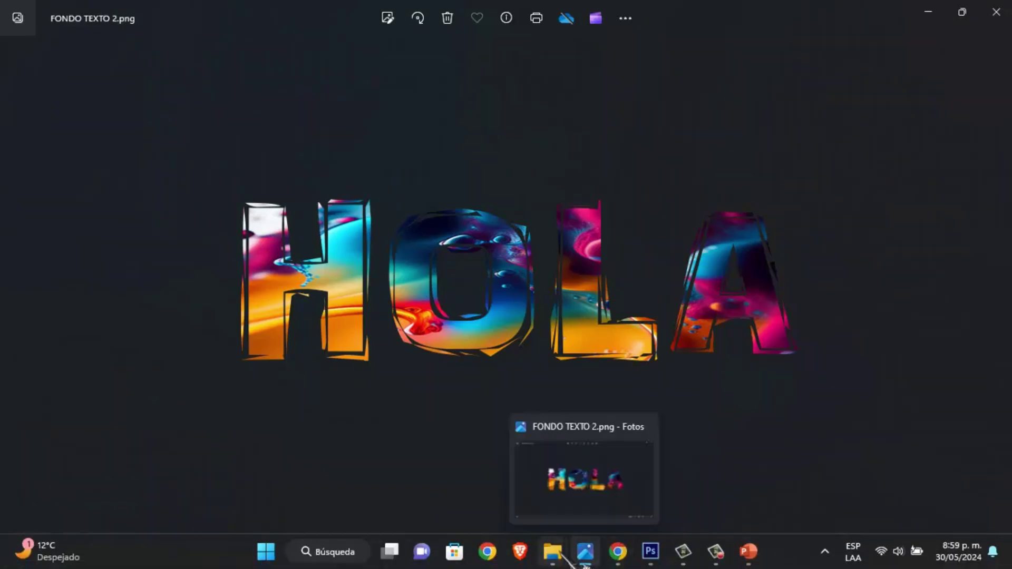
{"action": "left_click", "coordinate": [476, 477]}
{"action": "double_click", "coordinate": [548, 158]}
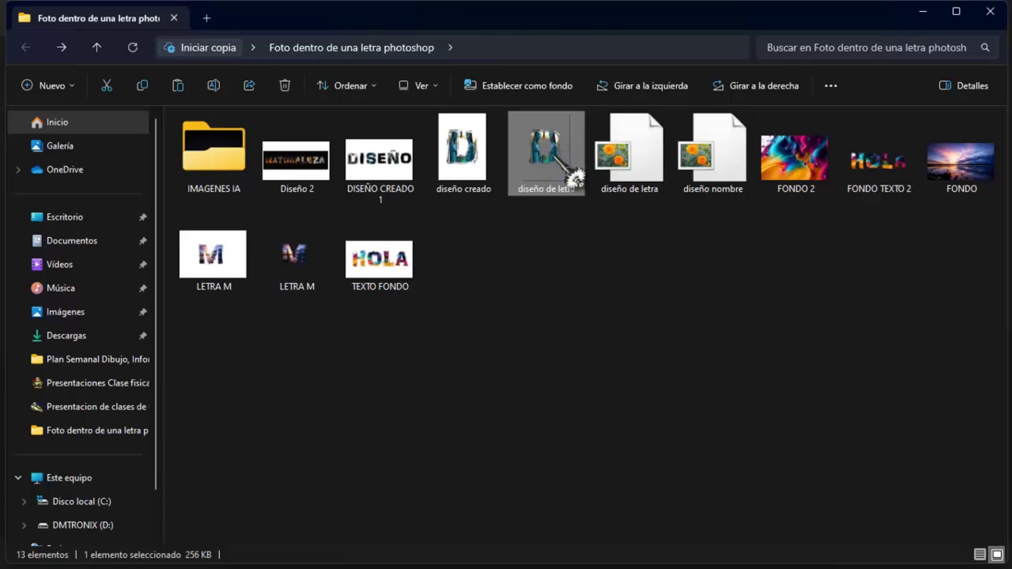
{"action": "mouse_move", "coordinate": [748, 551]}
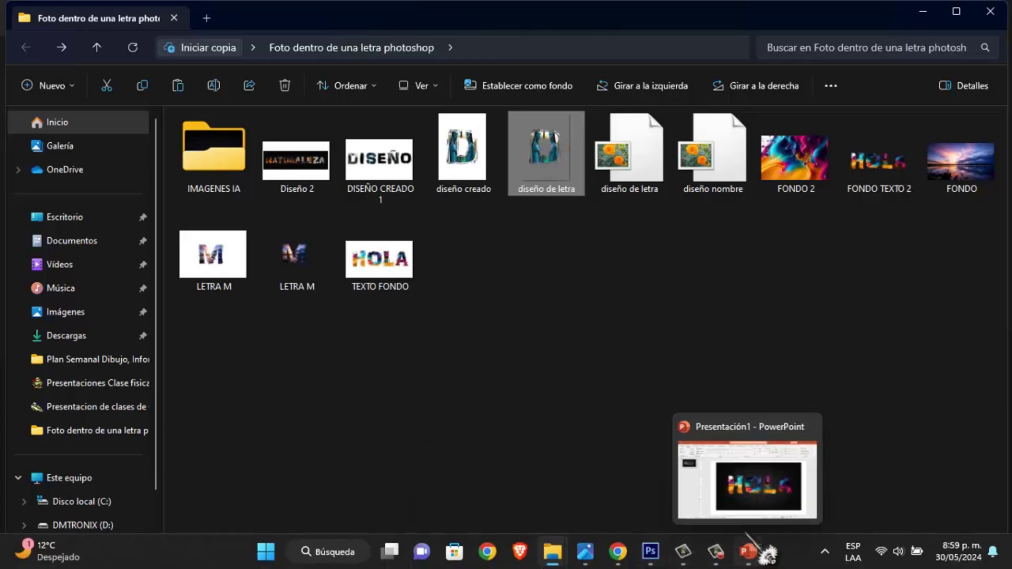
{"action": "left_click", "coordinate": [759, 548]}
Shrink the photo-filled D picture to 11.82 × 8.45 cm
{"action": "left_click", "coordinate": [662, 391]}
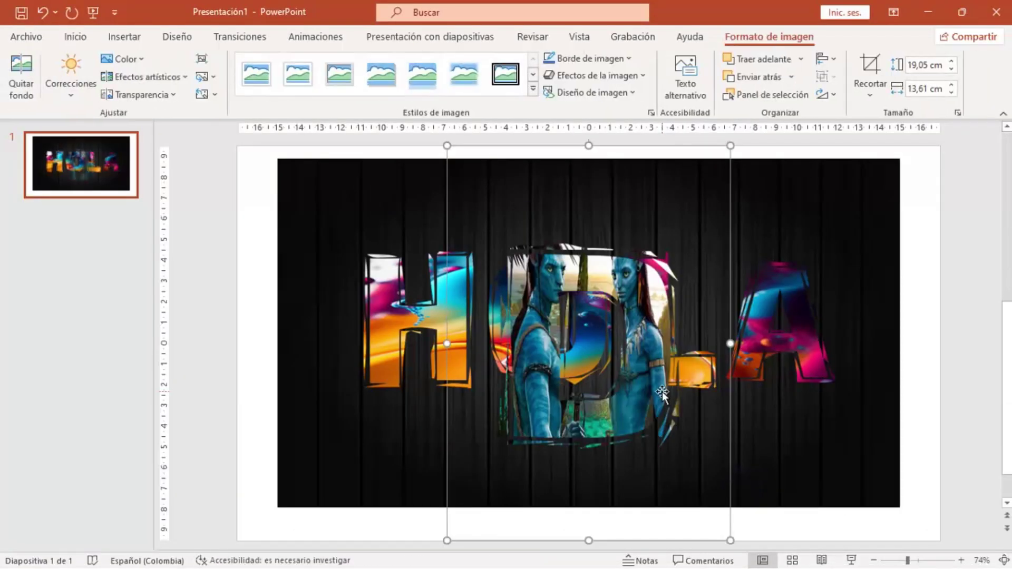
{"action": "left_click_drag", "start_coordinate": [447, 145], "coordinate": [553, 295]}
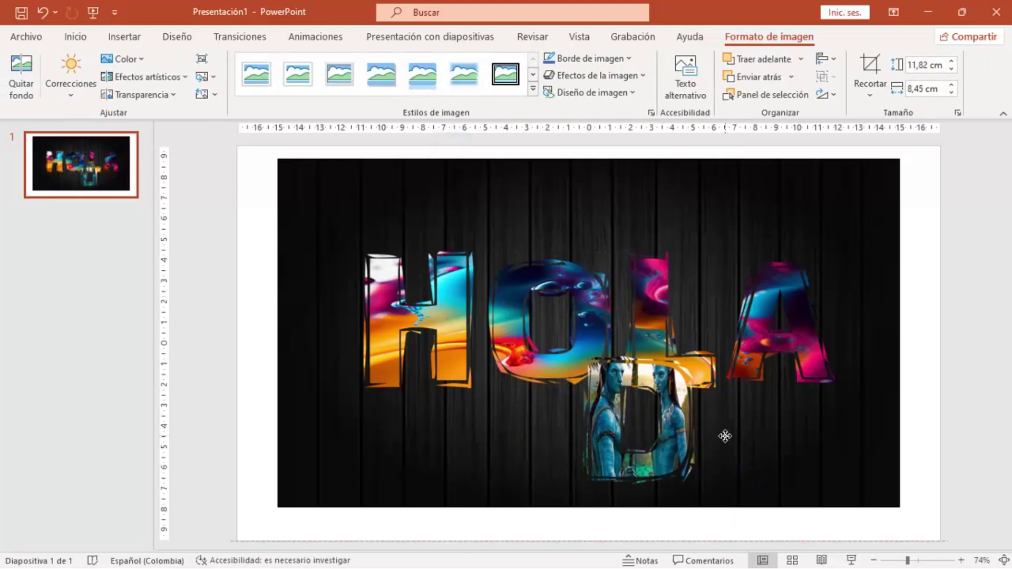
{"action": "left_click_drag", "start_coordinate": [685, 433], "coordinate": [646, 444]}
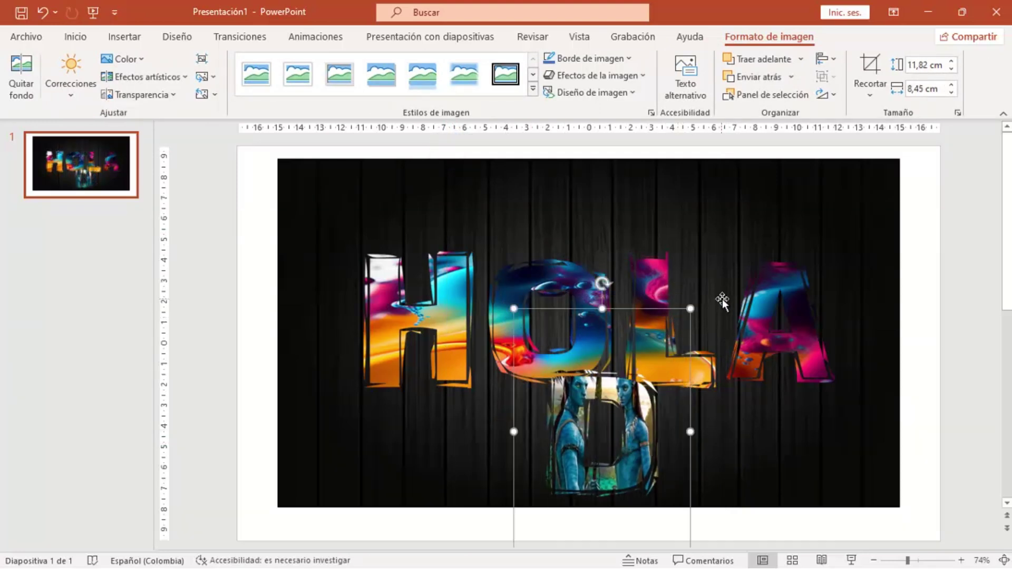
Move HOLA higher and centre the D beneath it
{"action": "left_click_drag", "start_coordinate": [723, 299], "coordinate": [715, 241]}
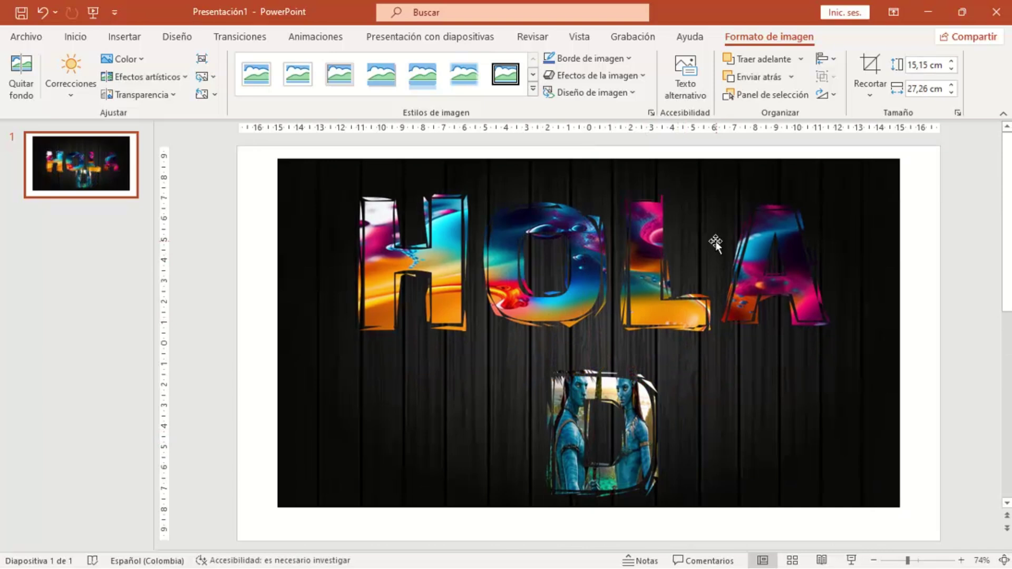
{"action": "left_click", "coordinate": [618, 459]}
{"action": "left_click_drag", "start_coordinate": [631, 456], "coordinate": [618, 438]}
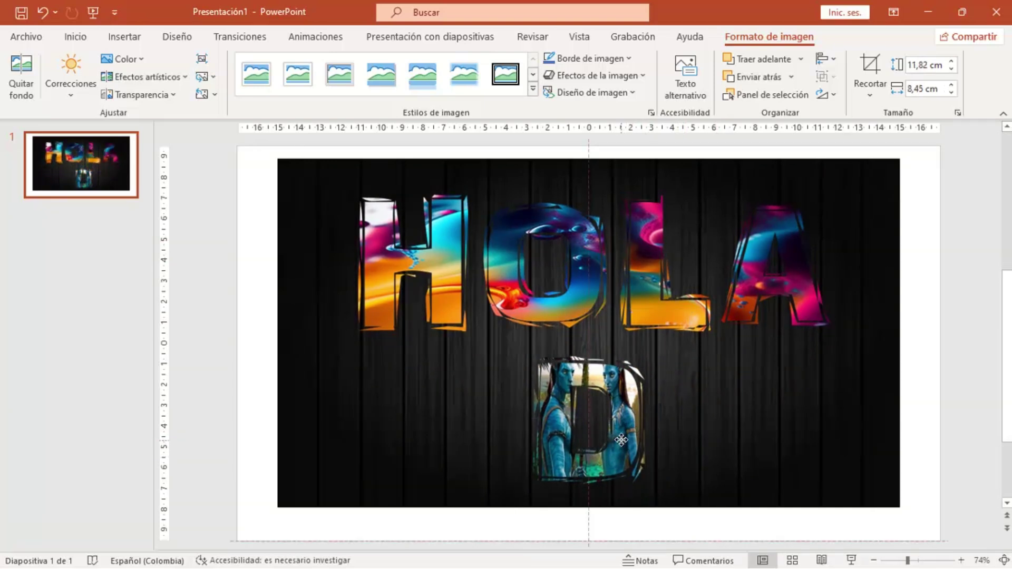
{"action": "left_click", "coordinate": [973, 326]}
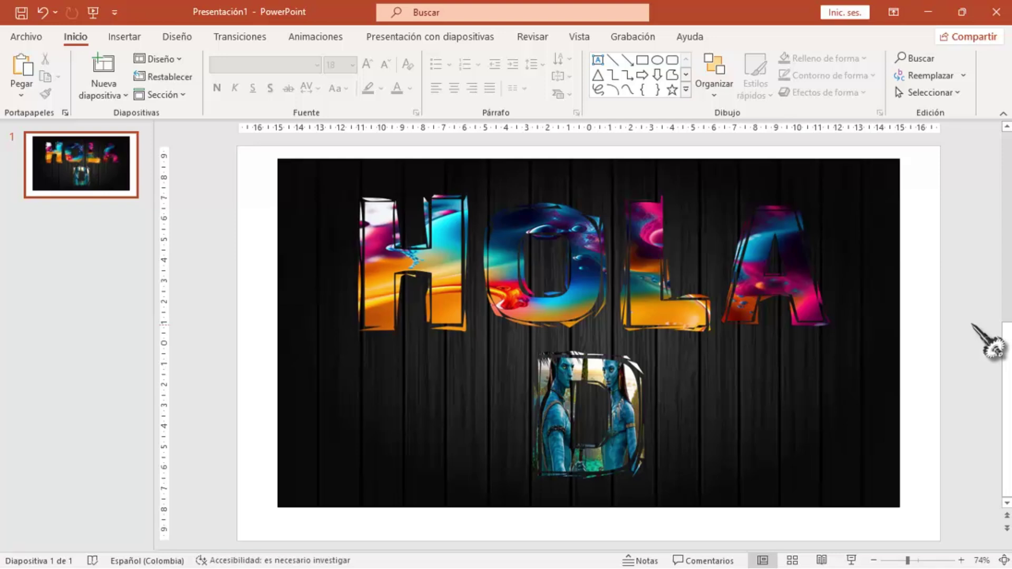
{"action": "mouse_move", "coordinate": [650, 551]}
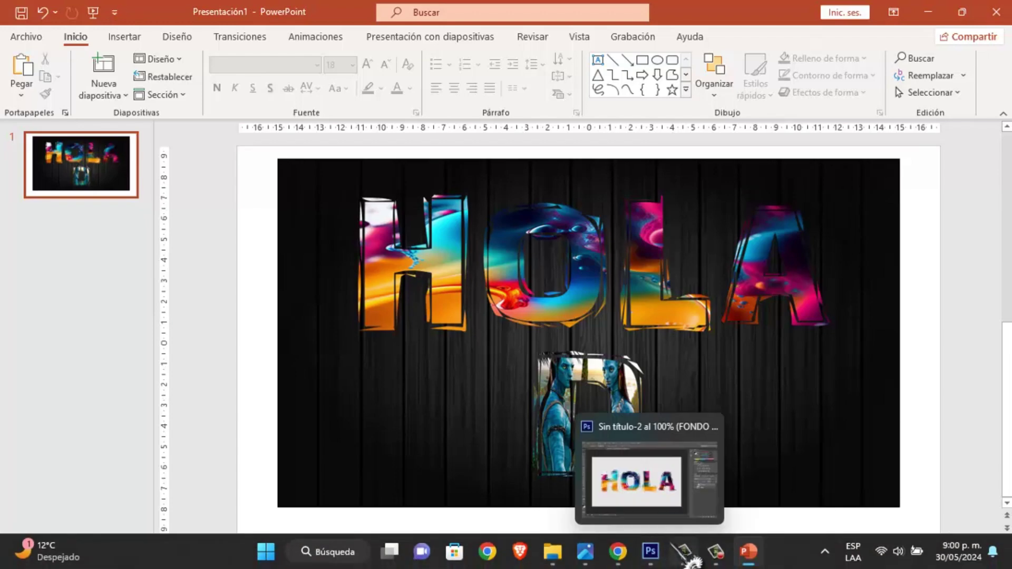
Switch back to the Sin título-2 HOLA document in Photoshop
{"action": "left_click", "coordinate": [655, 559]}
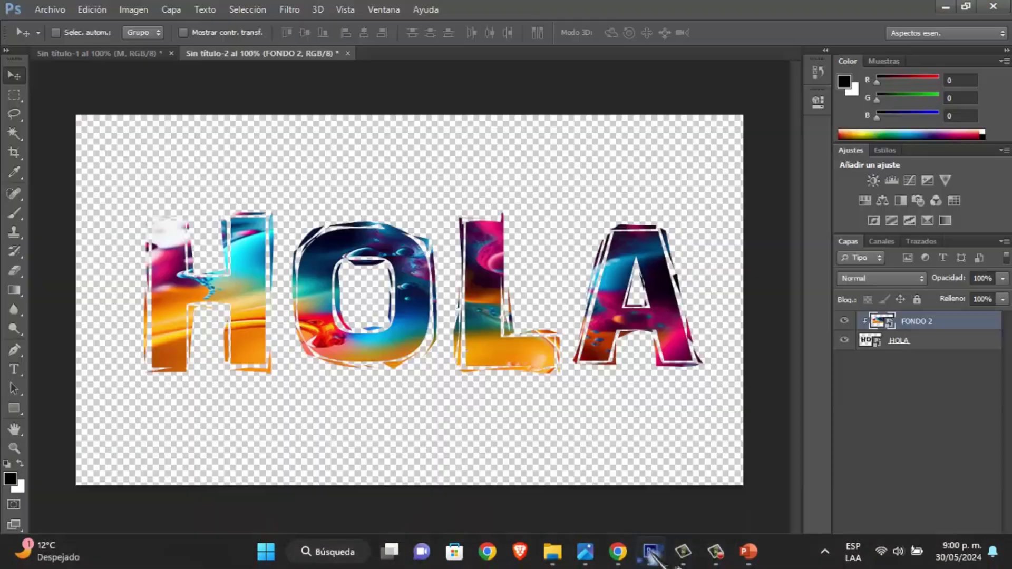